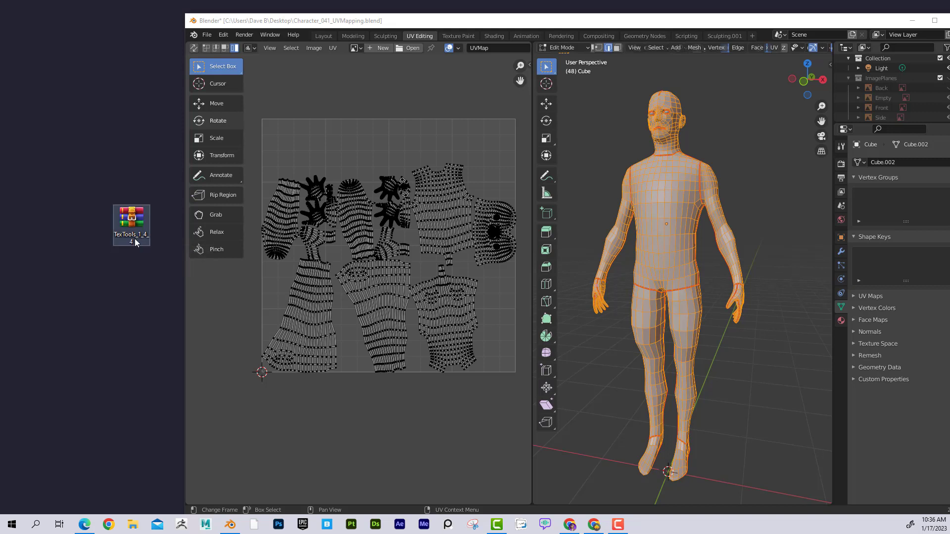
- Reposition the TexTools archive on the desktop and maximize the Blender window
drag(136, 242, 96, 117)
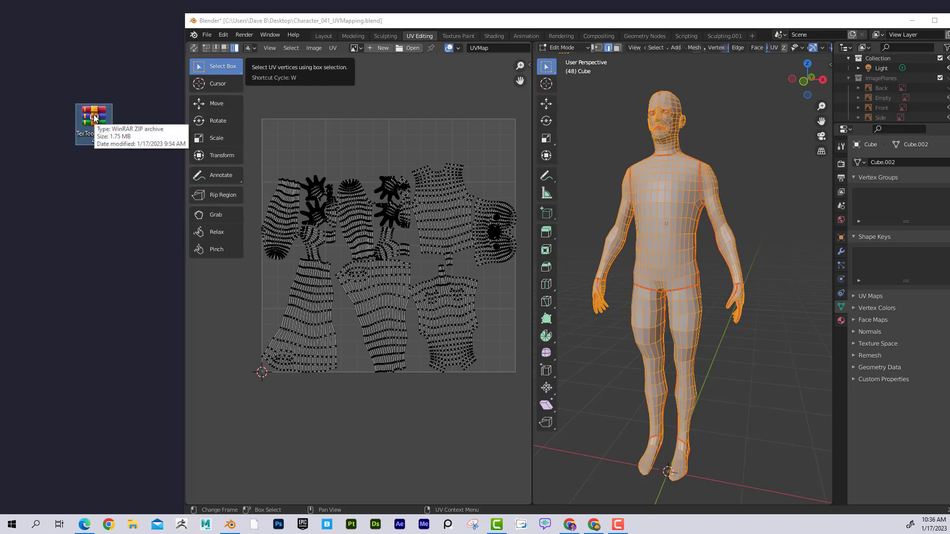
drag(401, 21, 312, 16)
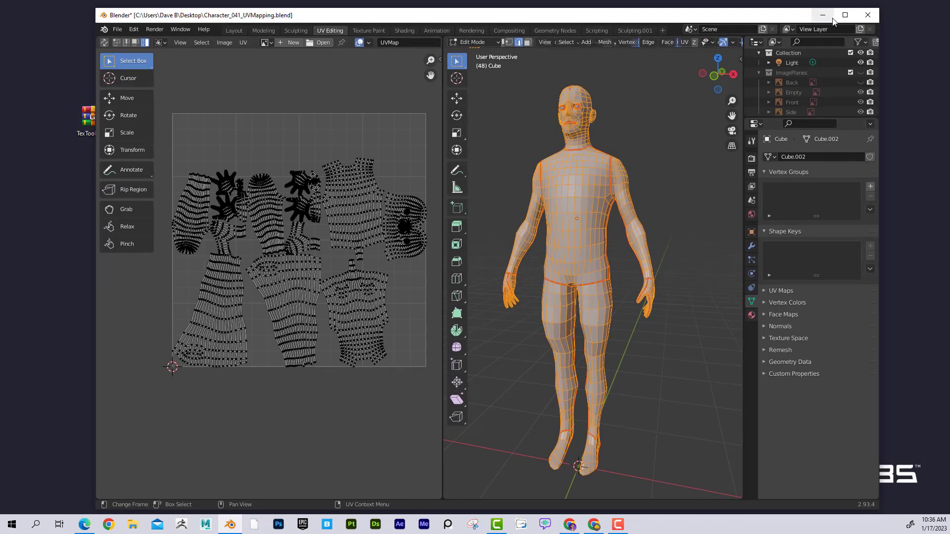
click(845, 15)
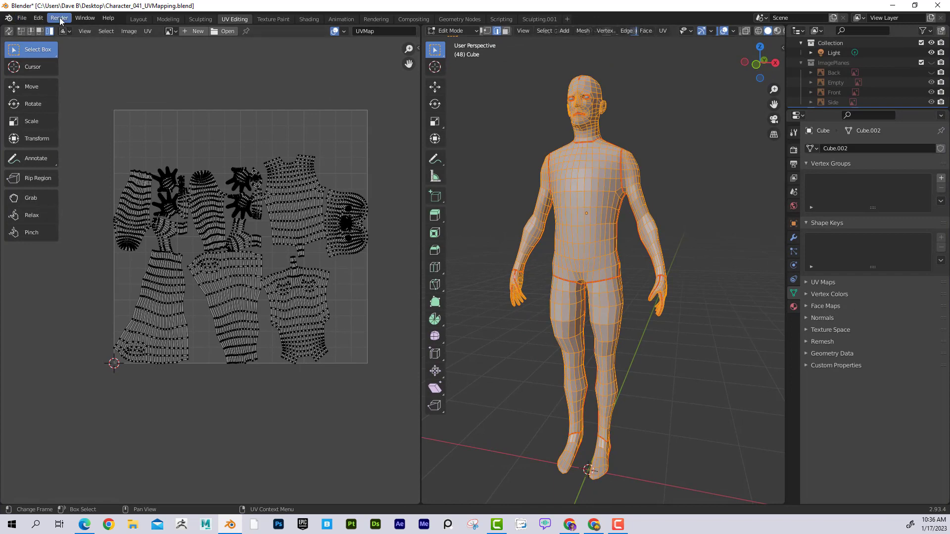
- Open the Add-ons preferences, view the desktop files in the add-on install browser and cancel the installation
click(38, 17)
click(69, 159)
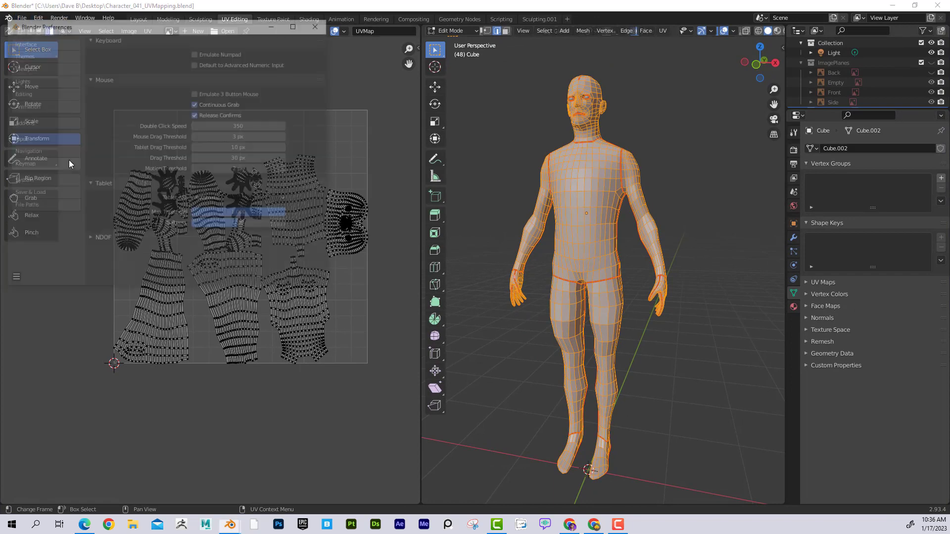
drag(159, 31, 235, 46)
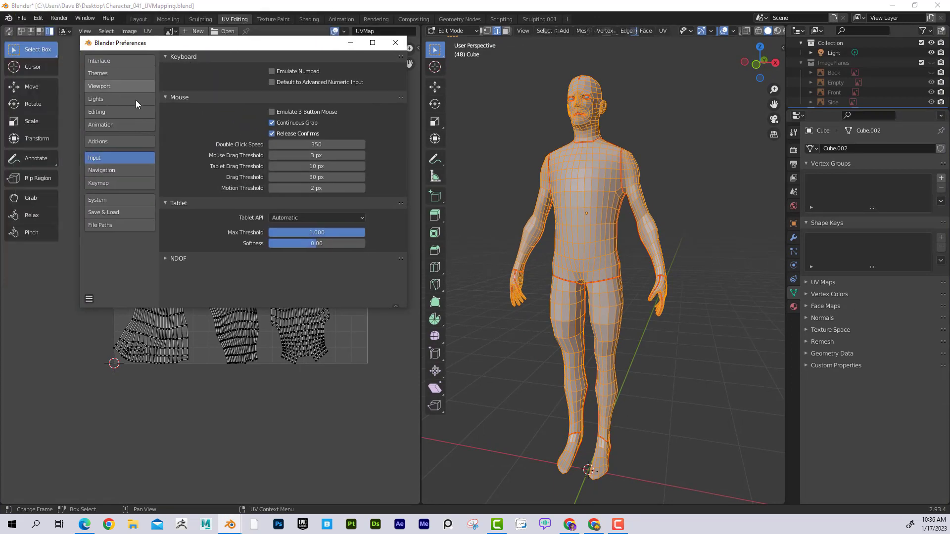
click(103, 142)
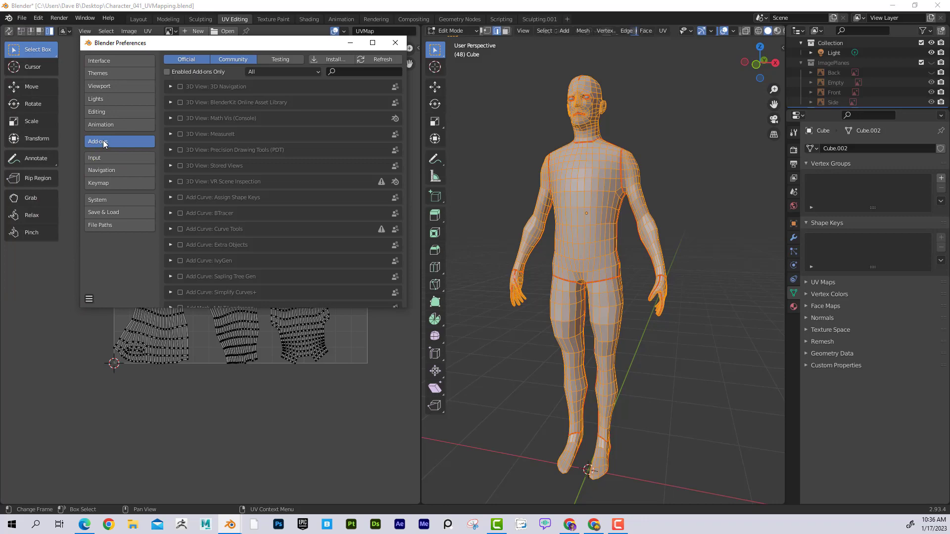
click(341, 60)
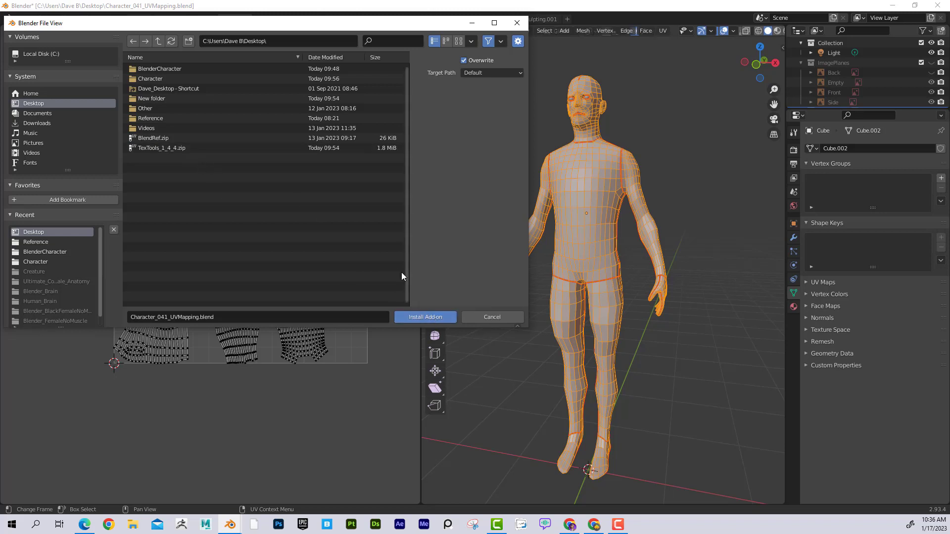
click(496, 317)
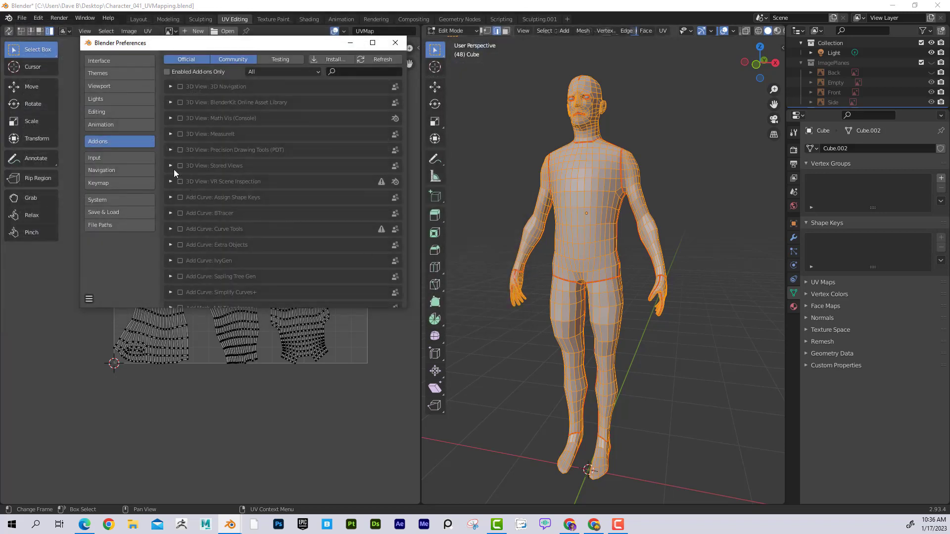
- Search the add-ons for "tex", examine the details of the enabled UV: TexTools add-on and close the preferences
click(345, 72)
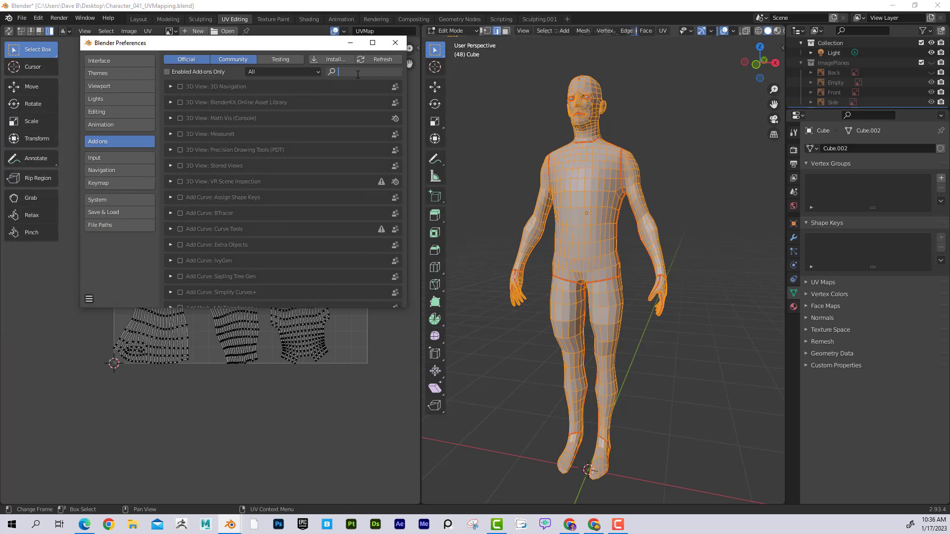
text(tex)
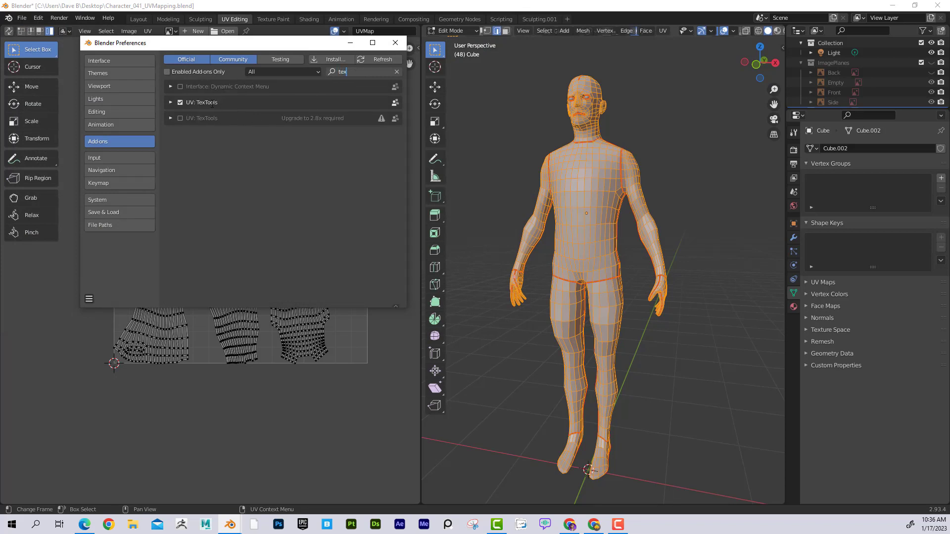
click(171, 102)
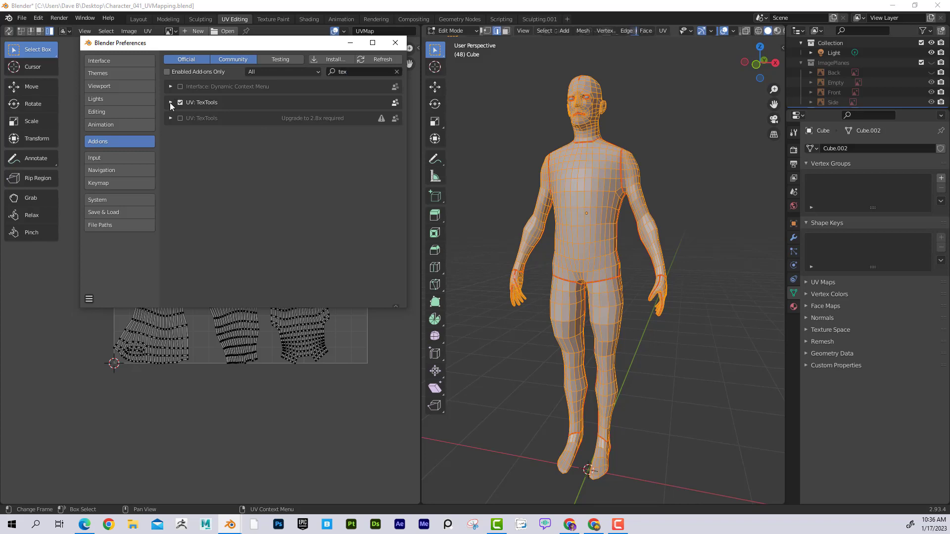
click(171, 103)
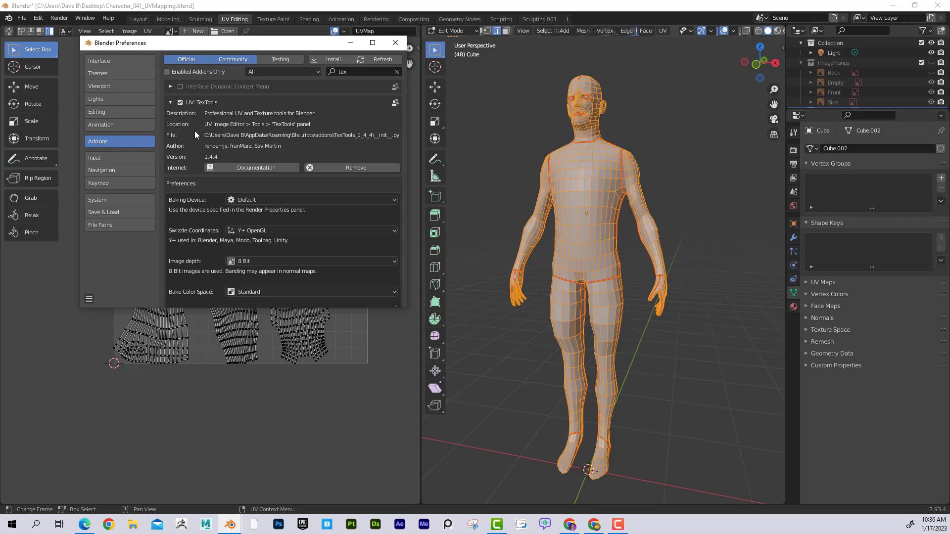
click(395, 43)
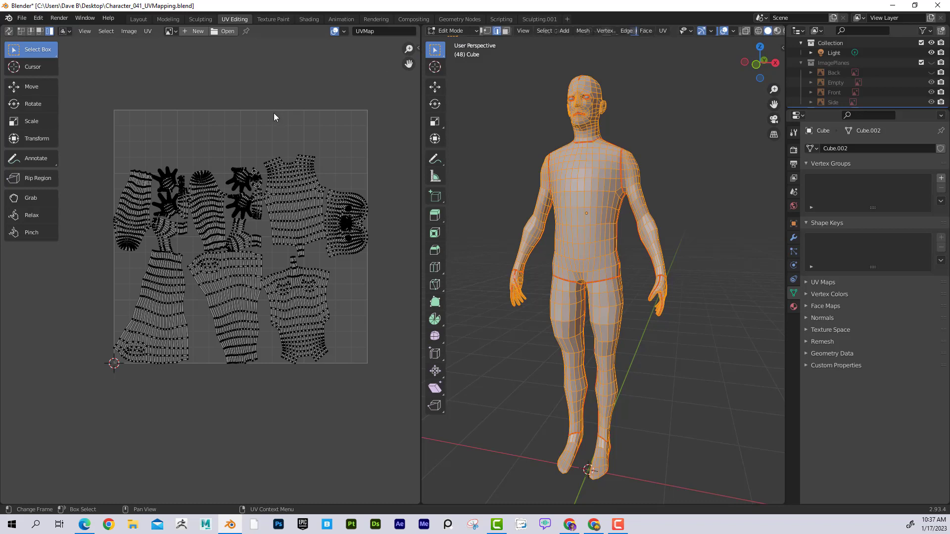
- Show the TexTools options in the UV editor and expand the texture size settings and UV Layout tools
key(n)
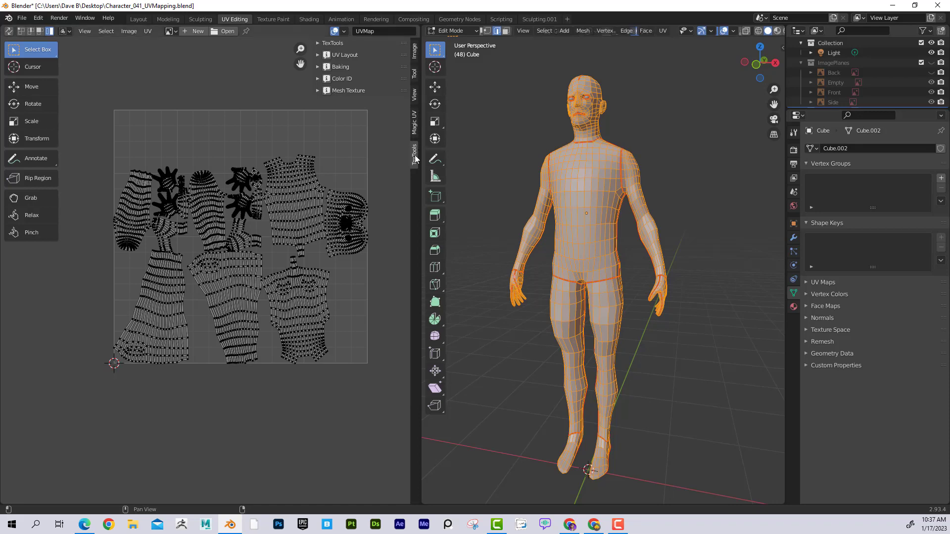
scroll(394, 138, down, 2)
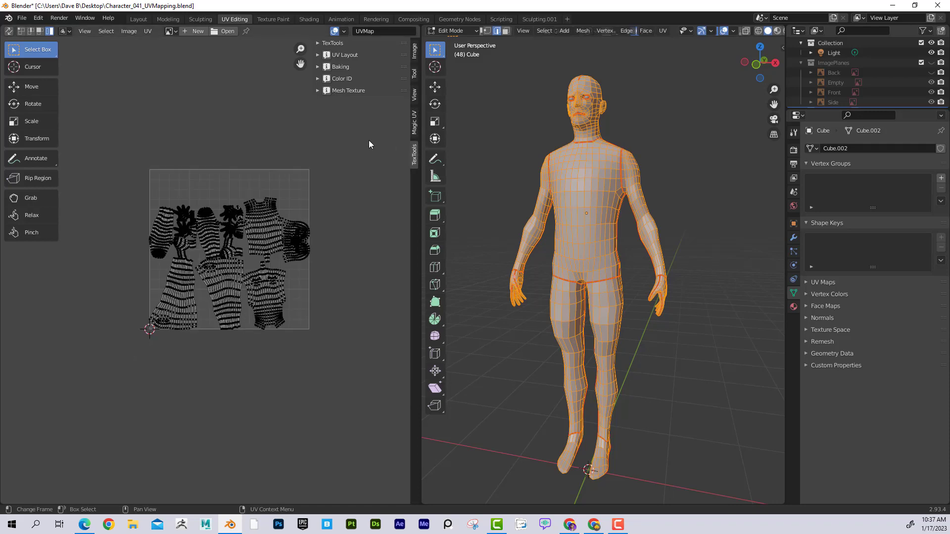
middle_drag(369, 142, 334, 164)
scroll(341, 161, up, 1)
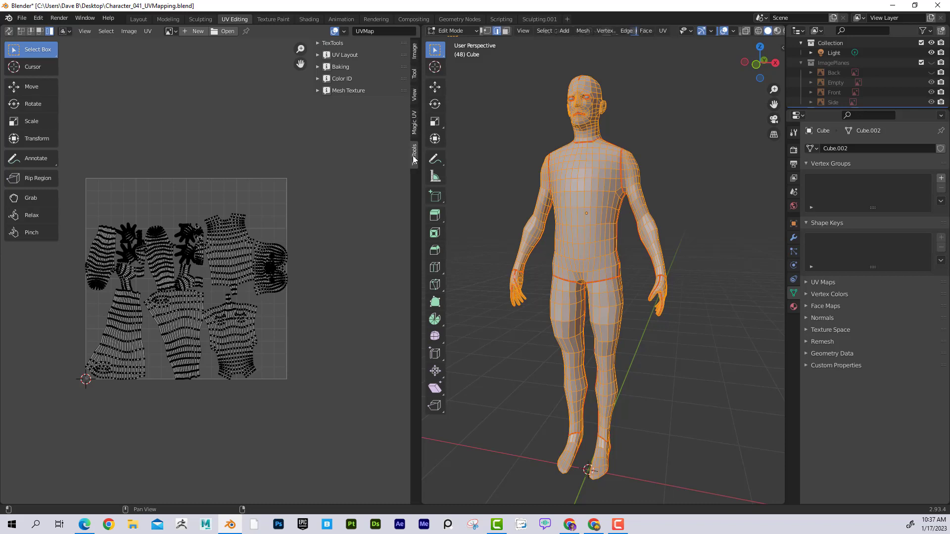
click(318, 43)
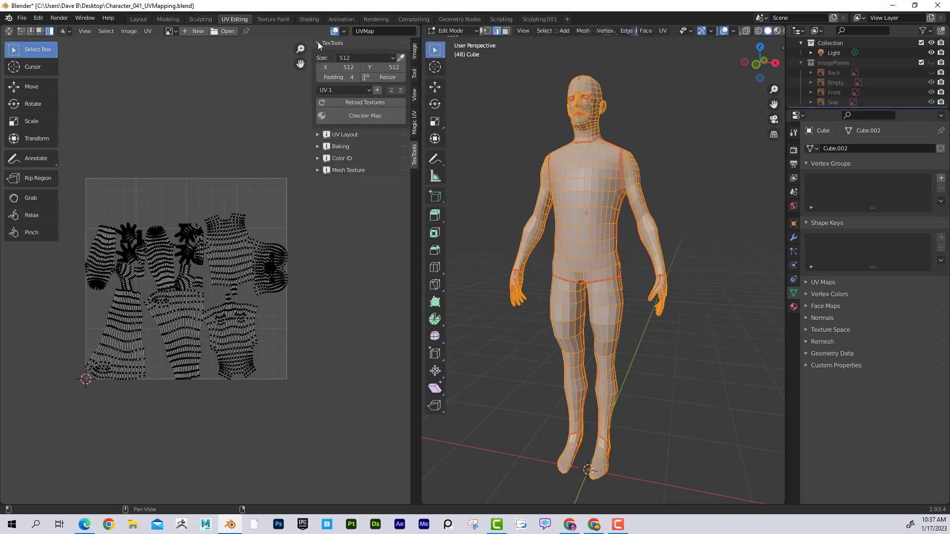
click(319, 134)
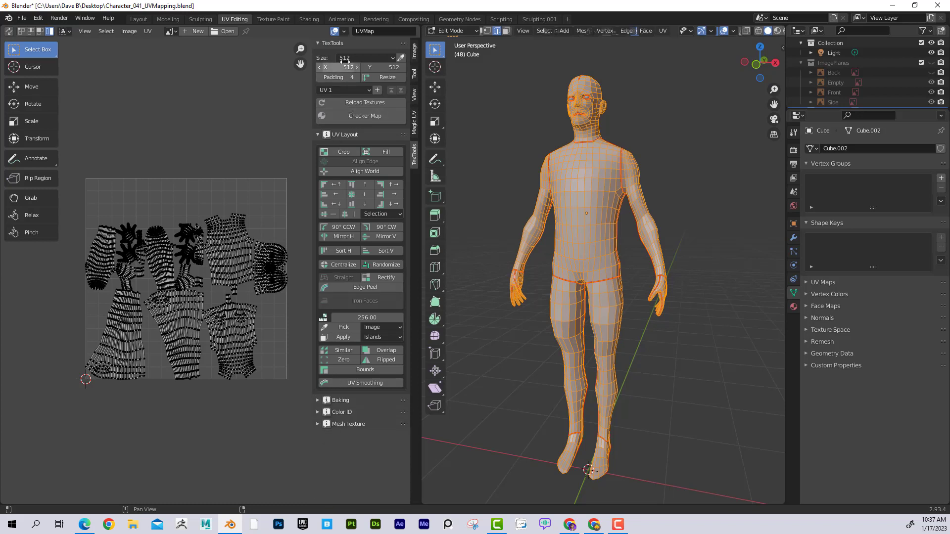
- Apply the TexTools checker map at size 512 to the character and widen the UV editor to fit the whole layout
click(369, 117)
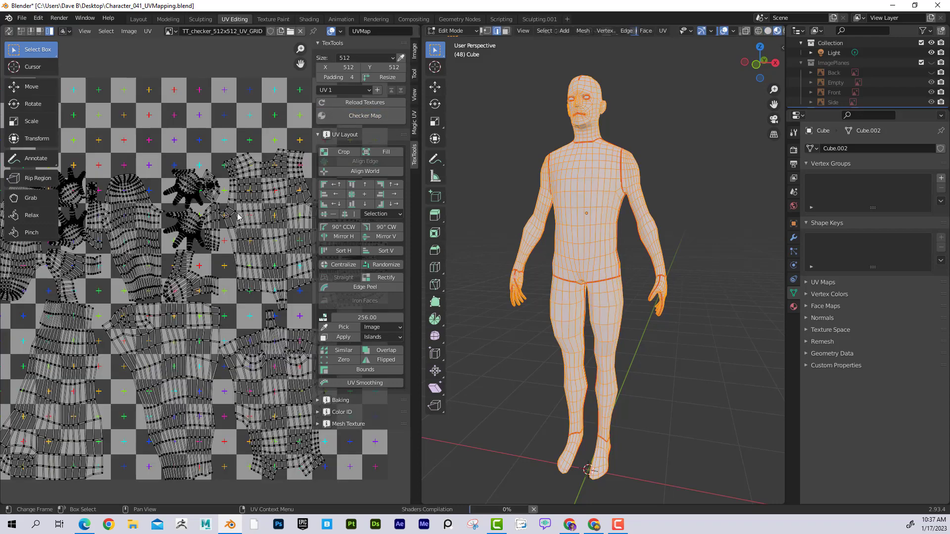
scroll(238, 217, down, 2)
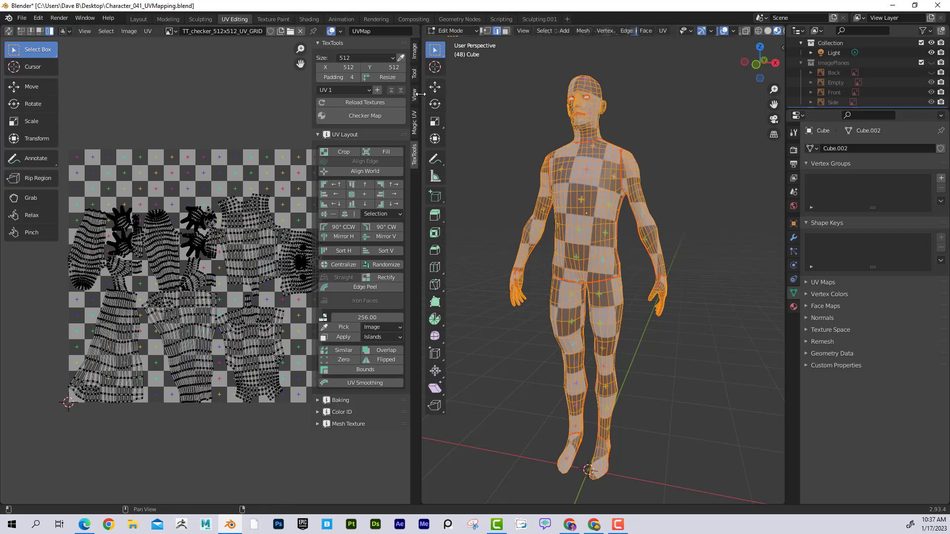
drag(421, 94, 396, 94)
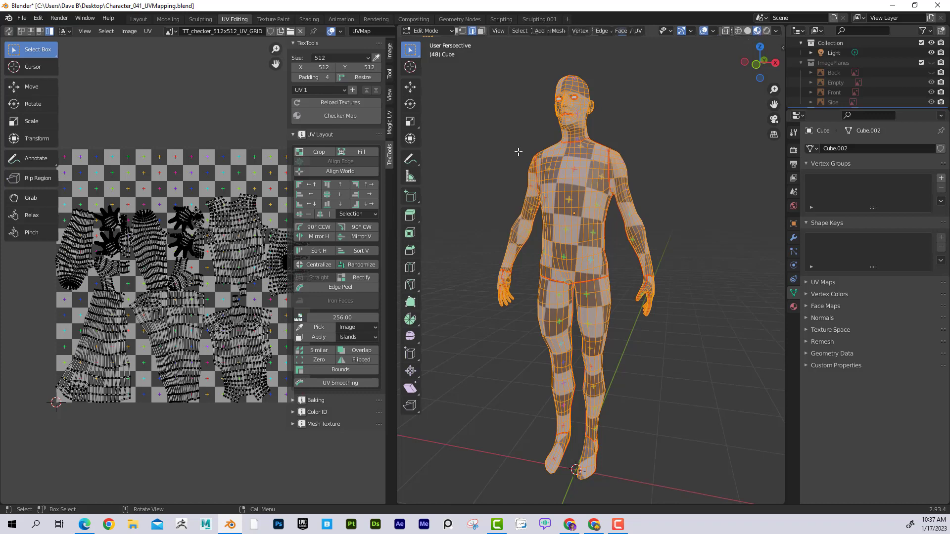
shift+middle_drag(491, 148, 545, 145)
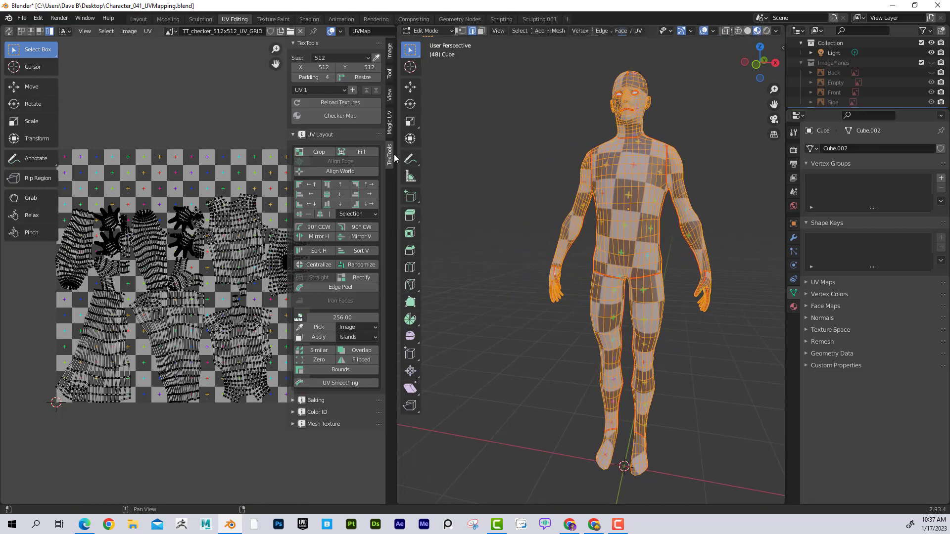
drag(396, 154, 448, 154)
middle_drag(655, 198, 584, 200)
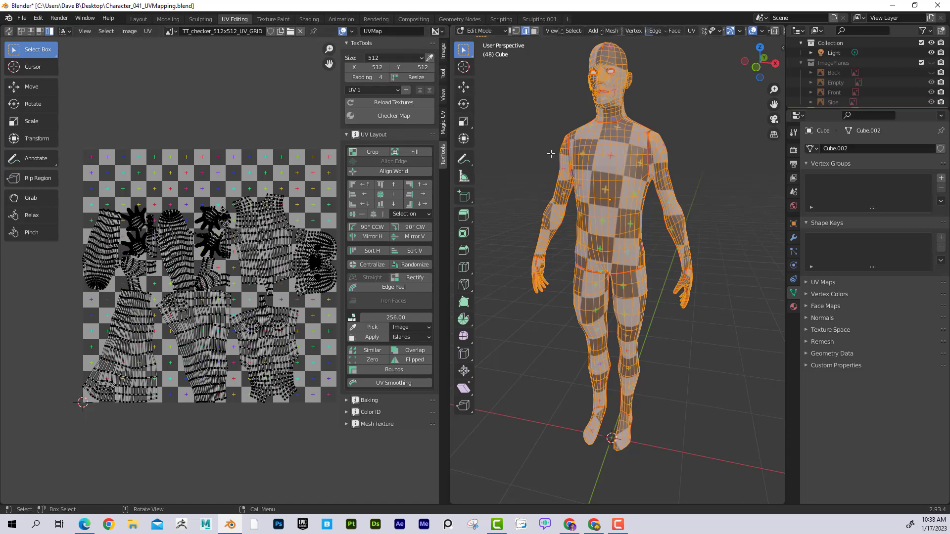
- Set the TexTools texture size to 1024 and resize the character's checker texture to match
scroll(551, 153, up, 2)
click(421, 58)
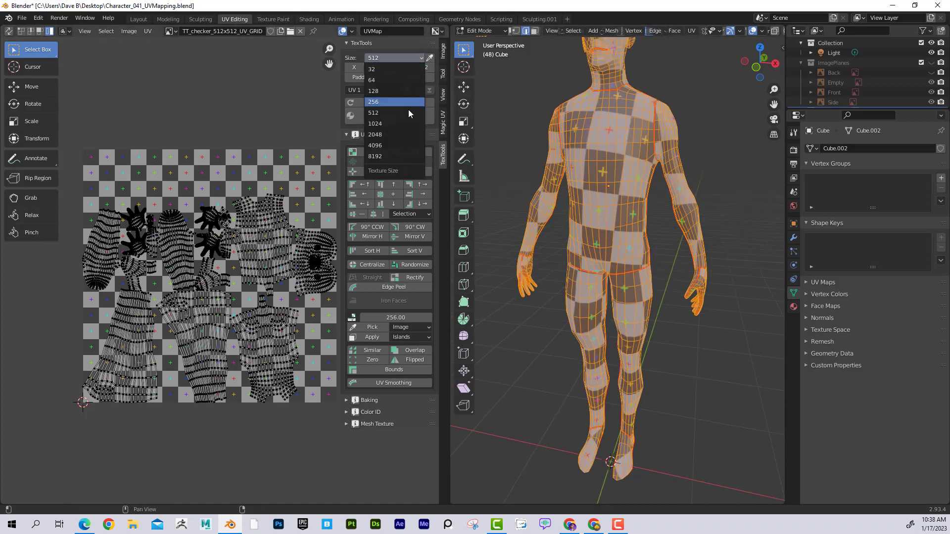
click(406, 123)
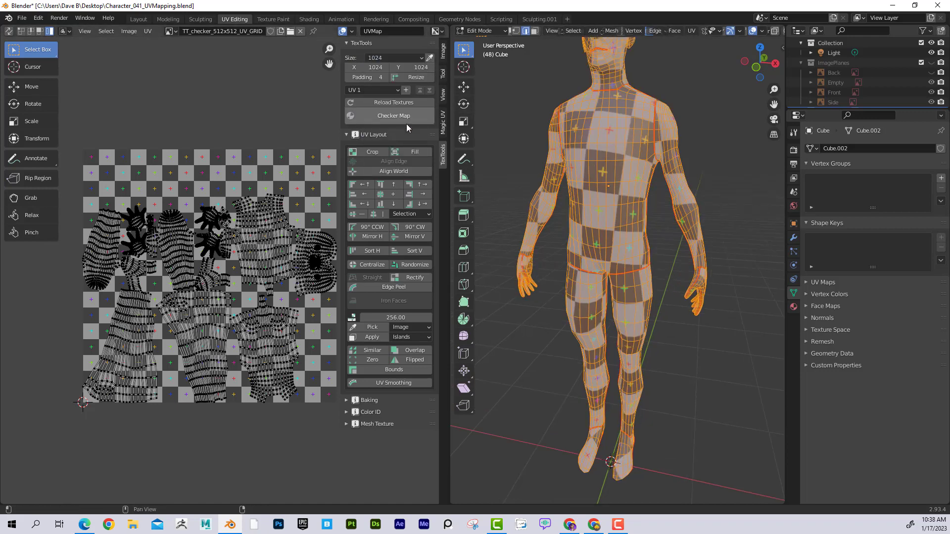
click(413, 78)
click(416, 162)
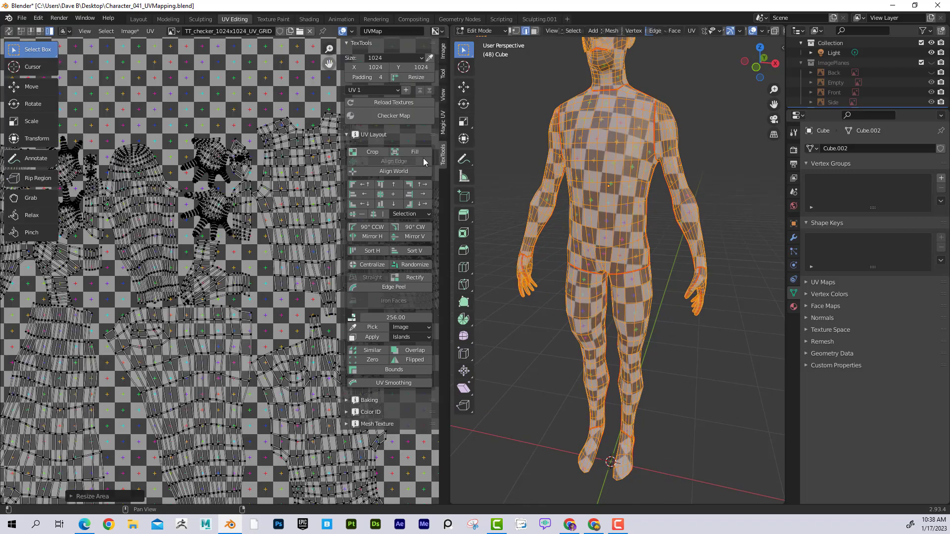
- Examine the checker squares on the character from the front and side and compare them with the UV islands
middle_drag(601, 211, 661, 211)
key(KP_1)
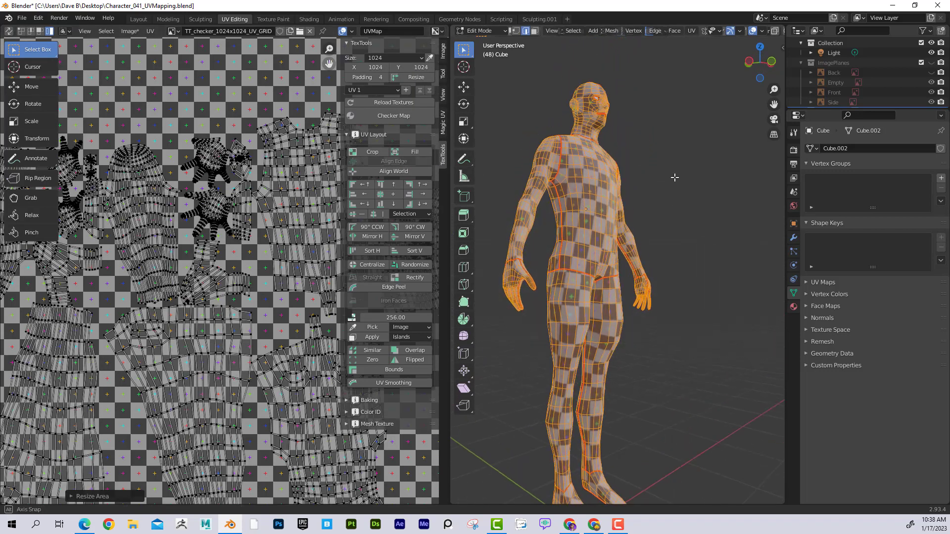
key(Home)
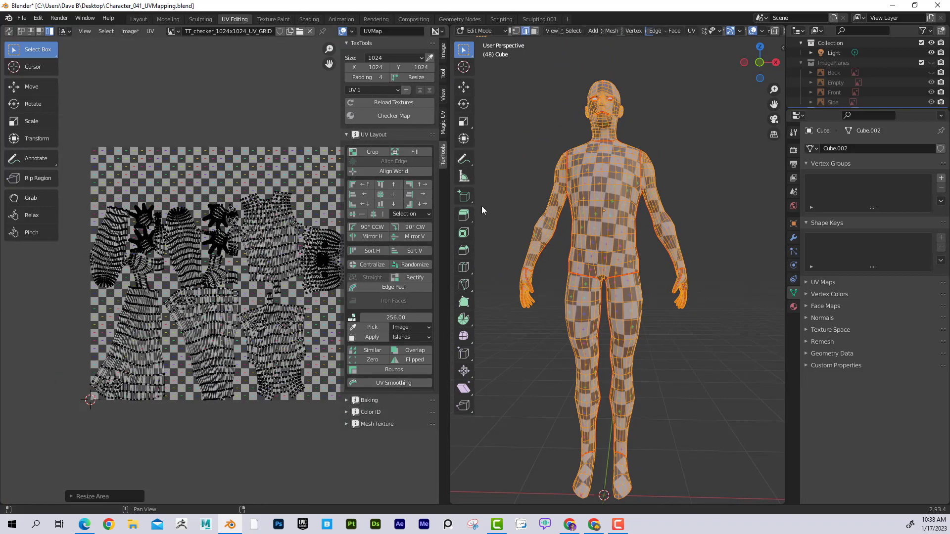
middle_drag(544, 195, 547, 217)
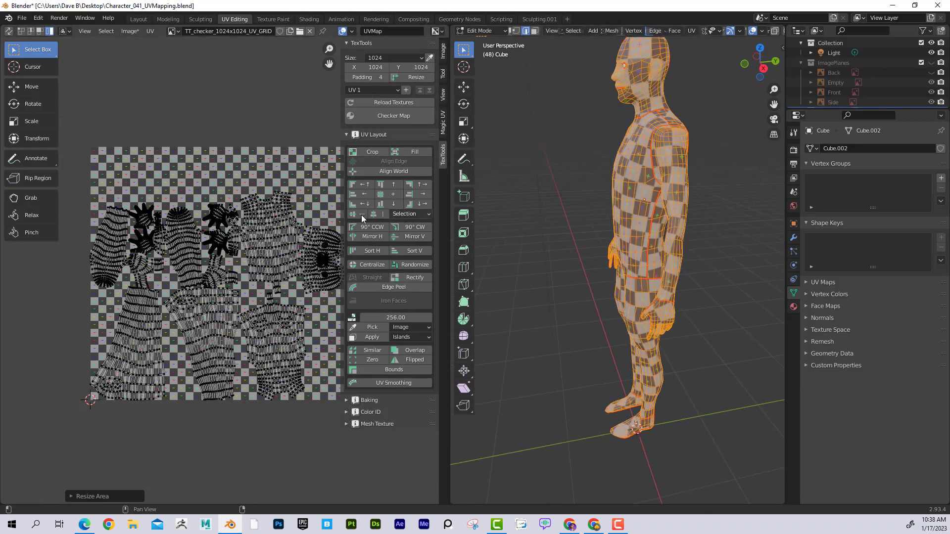
middle_drag(297, 214, 301, 161)
scroll(692, 161, up, 3)
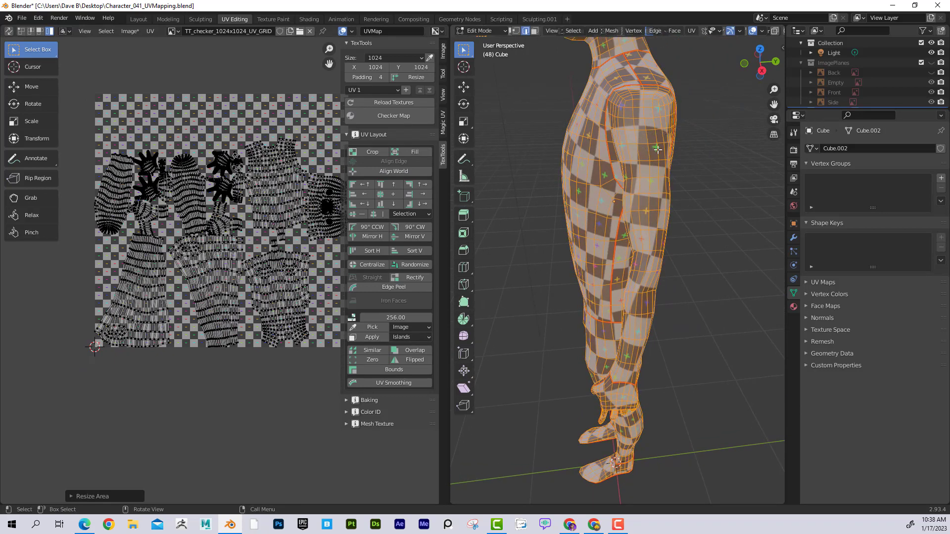
scroll(201, 158, up, 3)
middle_drag(127, 107, 197, 124)
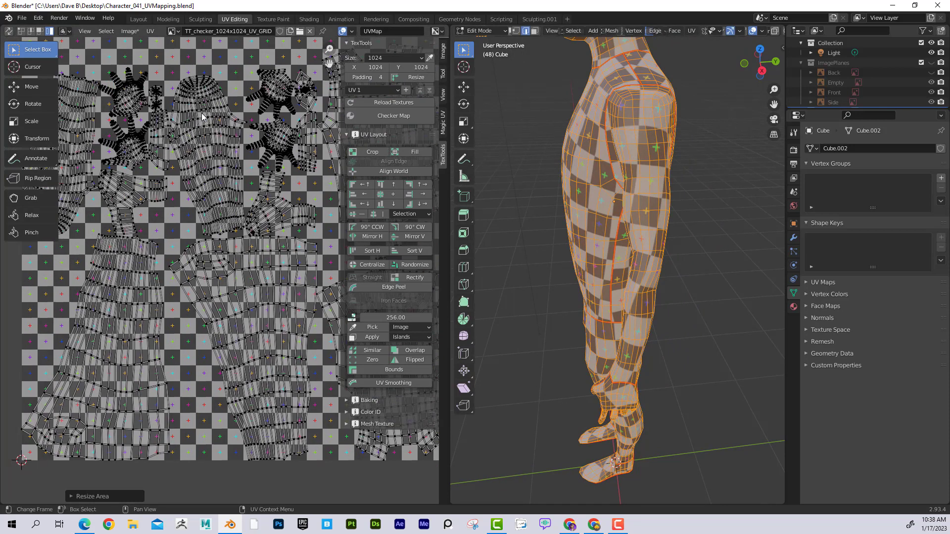
scroll(207, 131, down, 4)
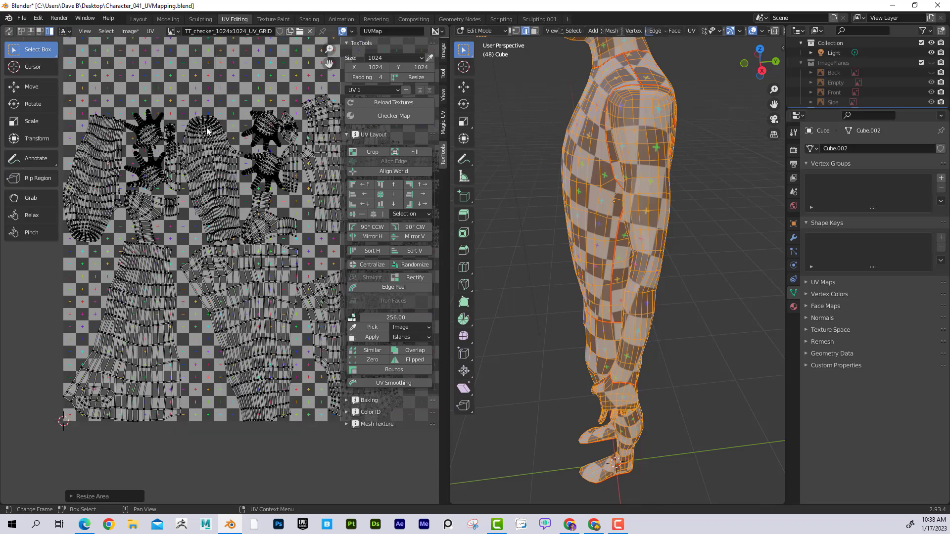
middle_drag(281, 174, 255, 157)
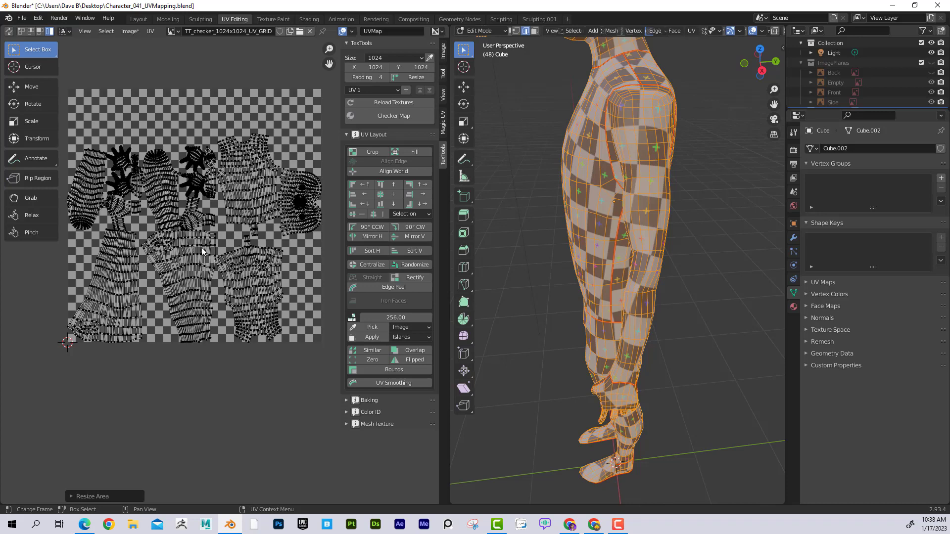
middle_drag(483, 142, 566, 140)
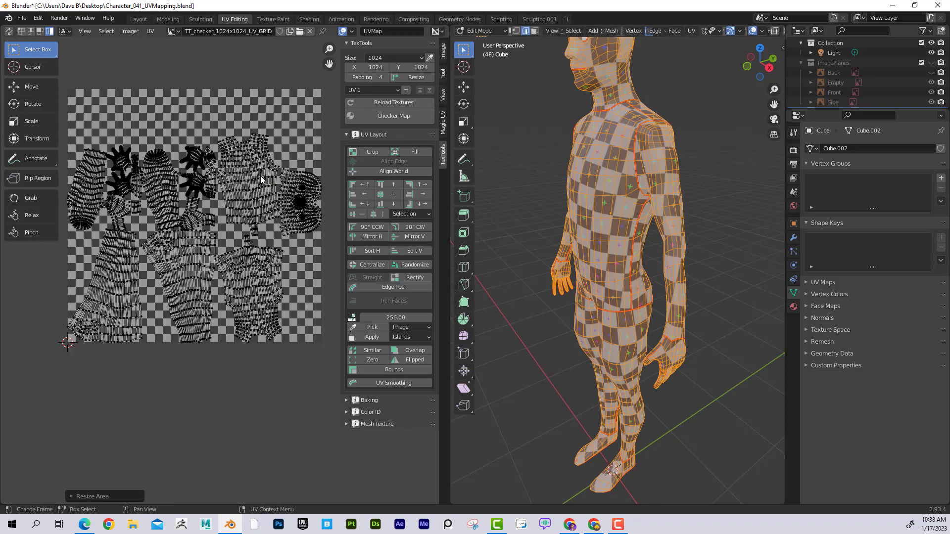
middle_drag(563, 169, 591, 168)
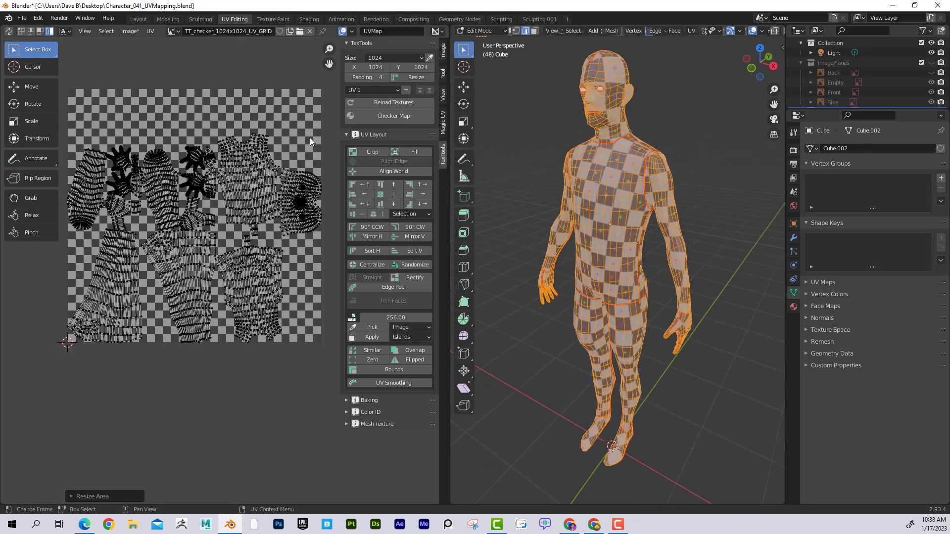
- Try to rotate the head's UV island in the layout, then restore its original orientation
middle_drag(309, 138, 317, 151)
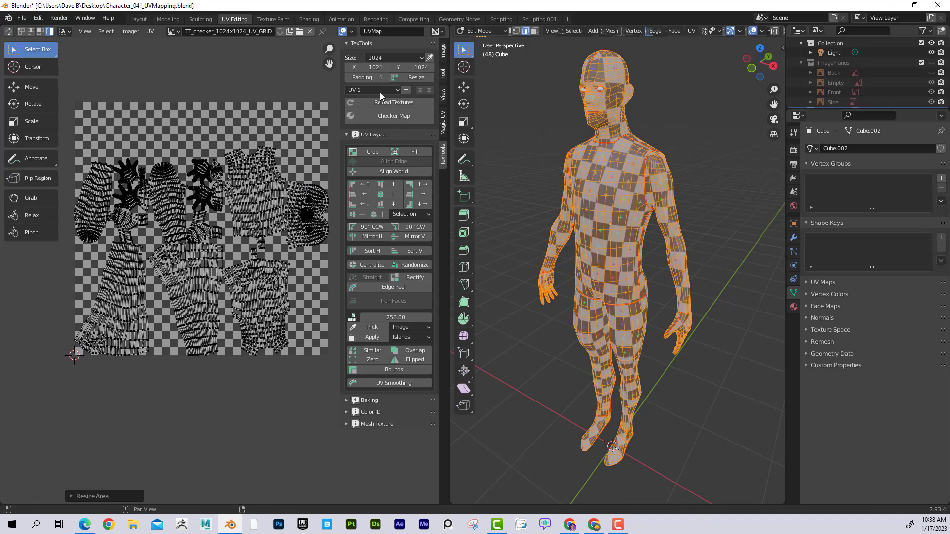
middle_drag(659, 207, 636, 219)
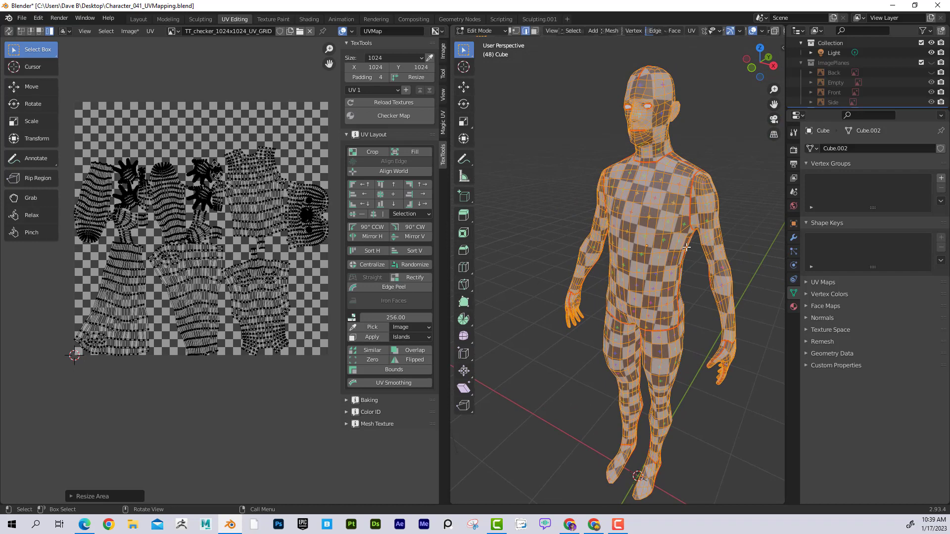
middle_drag(687, 248, 664, 234)
middle_drag(676, 232, 634, 232)
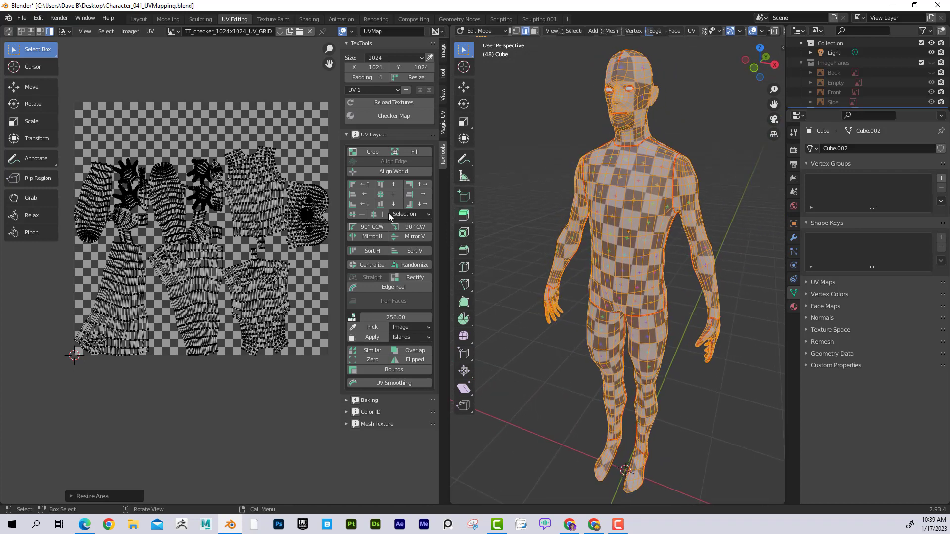
click(299, 195)
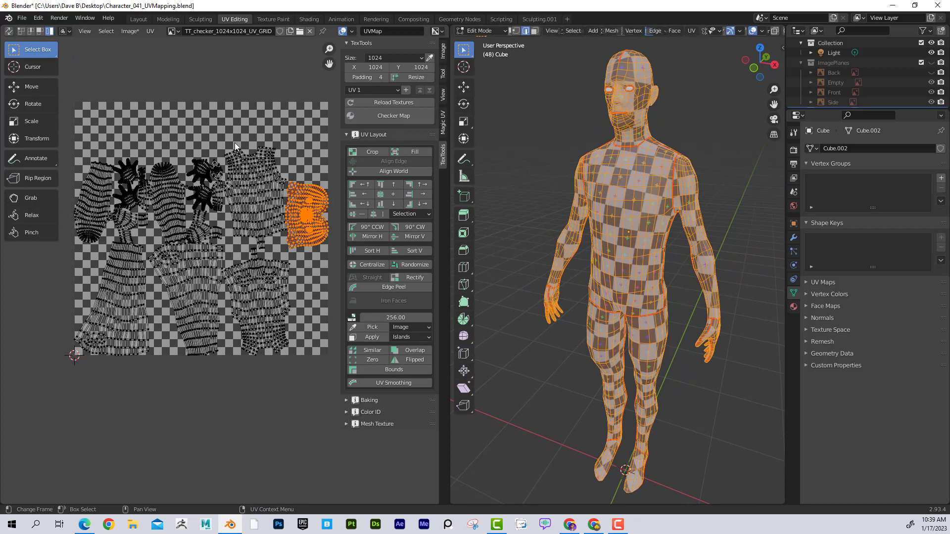
click(32, 104)
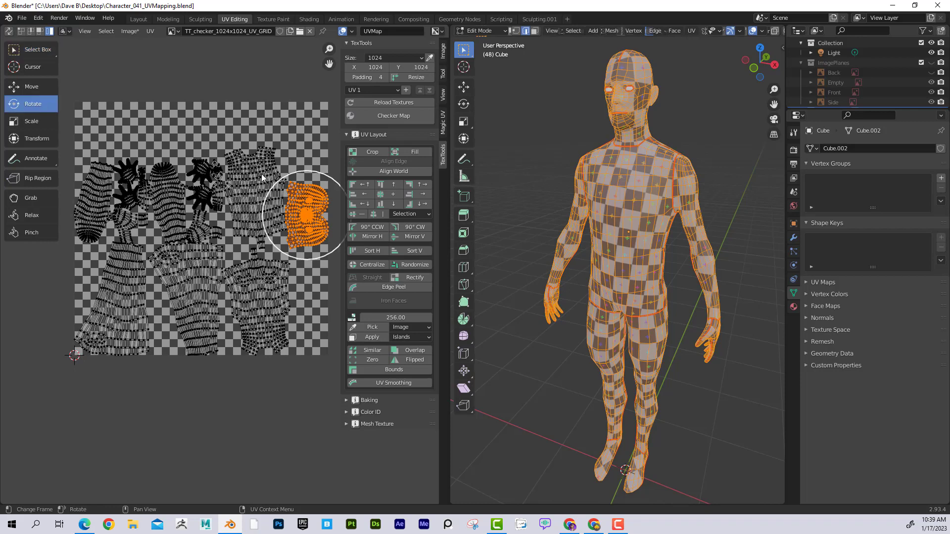
drag(305, 173, 350, 210)
mouse_move(273, 208)
mouse_down()
mouse_move(285, 213)
mouse_move(287, 170)
mouse_move(275, 207)
mouse_up()
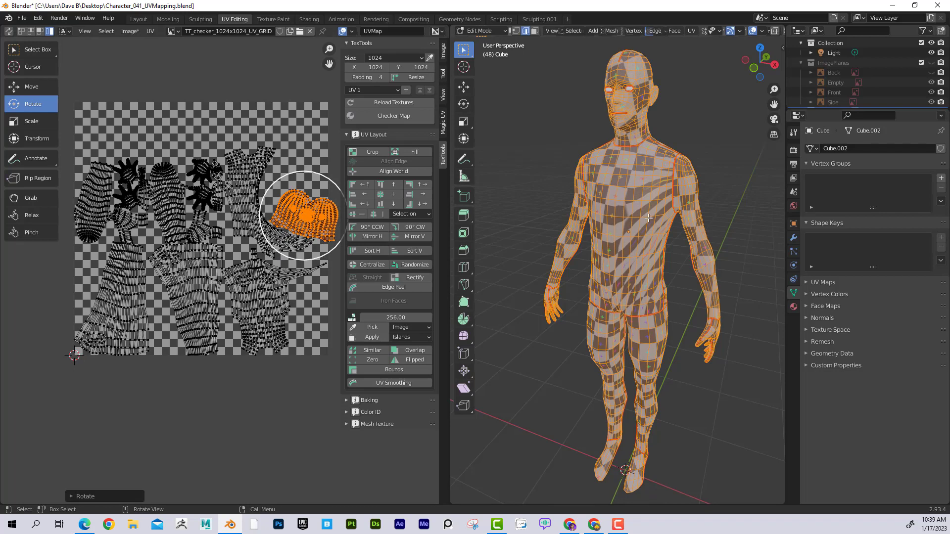
scroll(648, 218, up, 1)
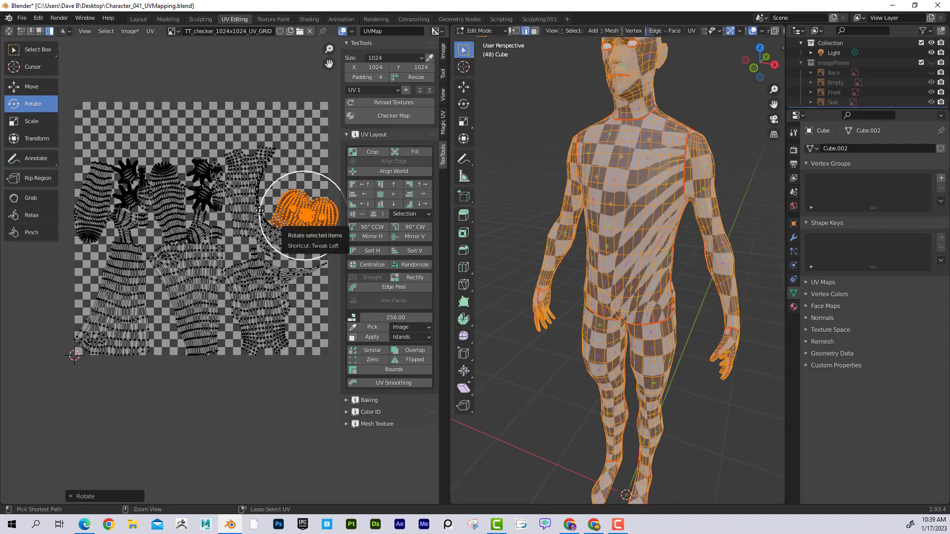
click(411, 227)
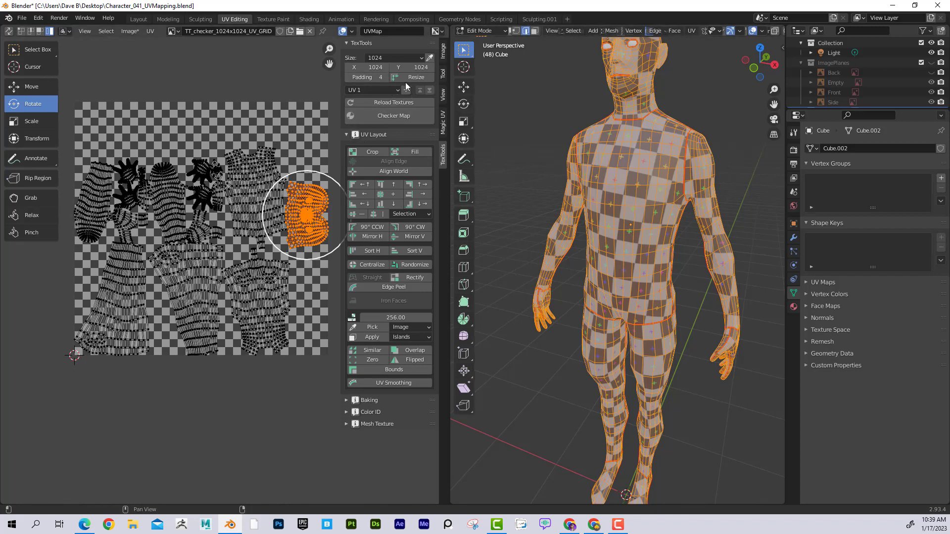
- Switch the TexTools checker map to the lettered colour grid, compare it on the character, and select the torso's UV island
click(397, 117)
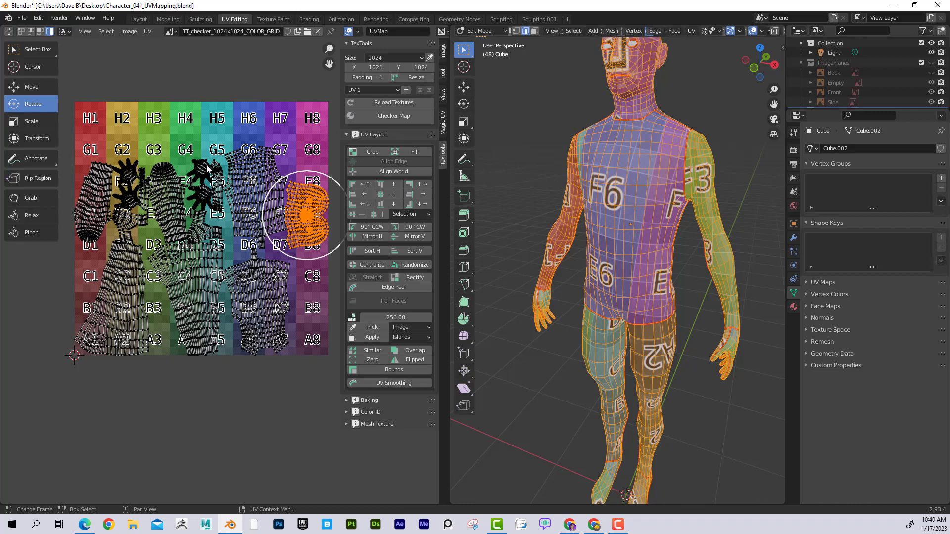
middle_drag(581, 238, 609, 247)
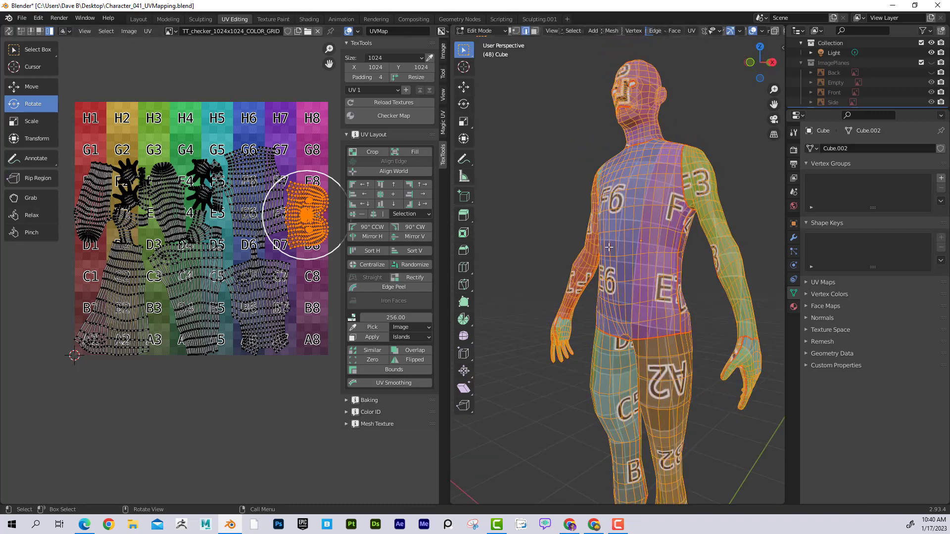
middle_drag(654, 307, 623, 305)
click(250, 190)
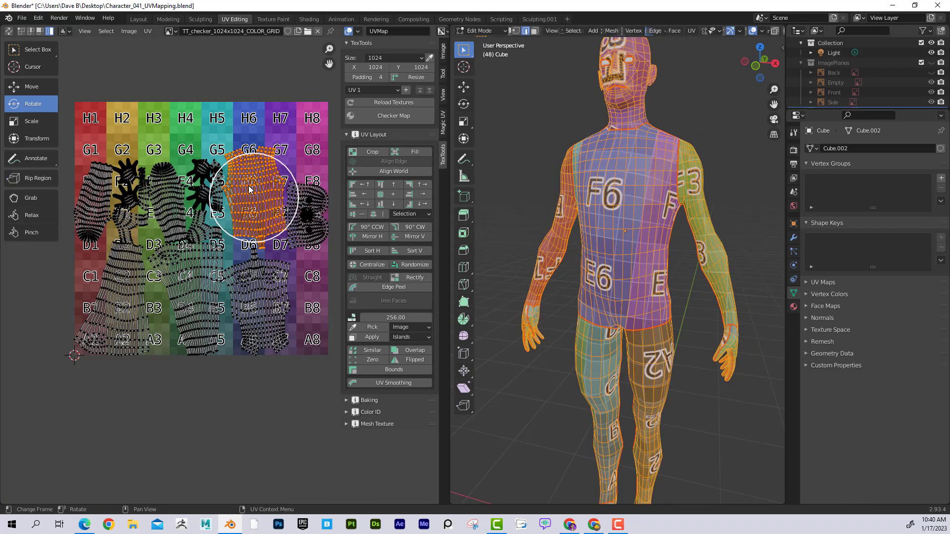
click(128, 32)
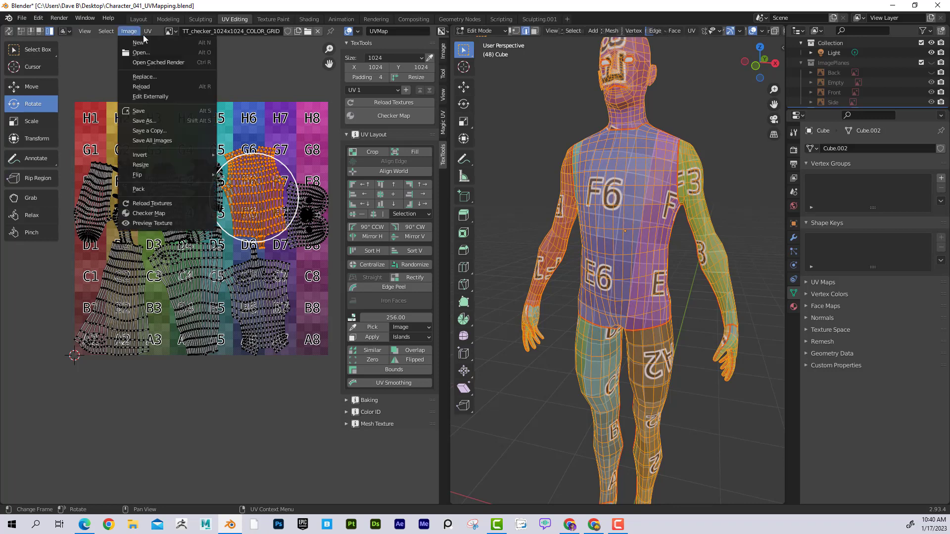
mouse_move(147, 34)
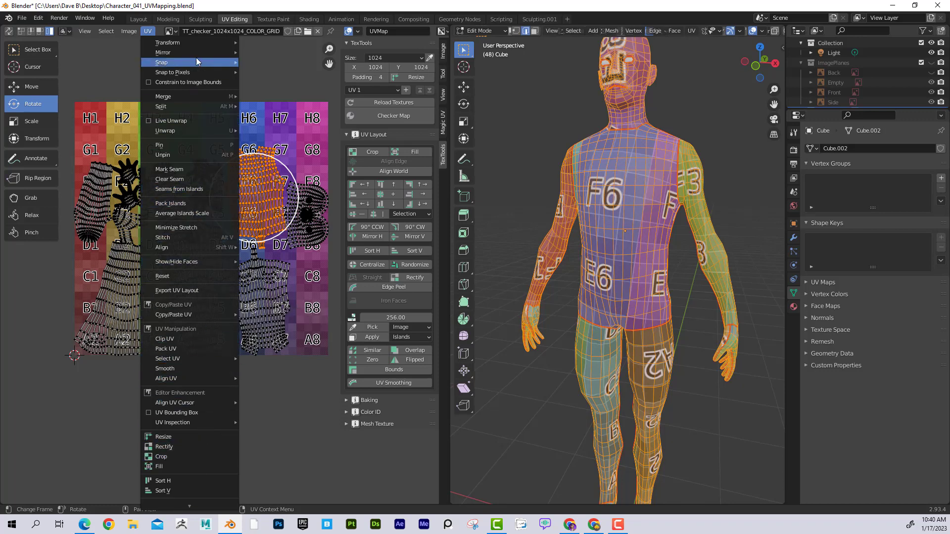
mouse_move(200, 52)
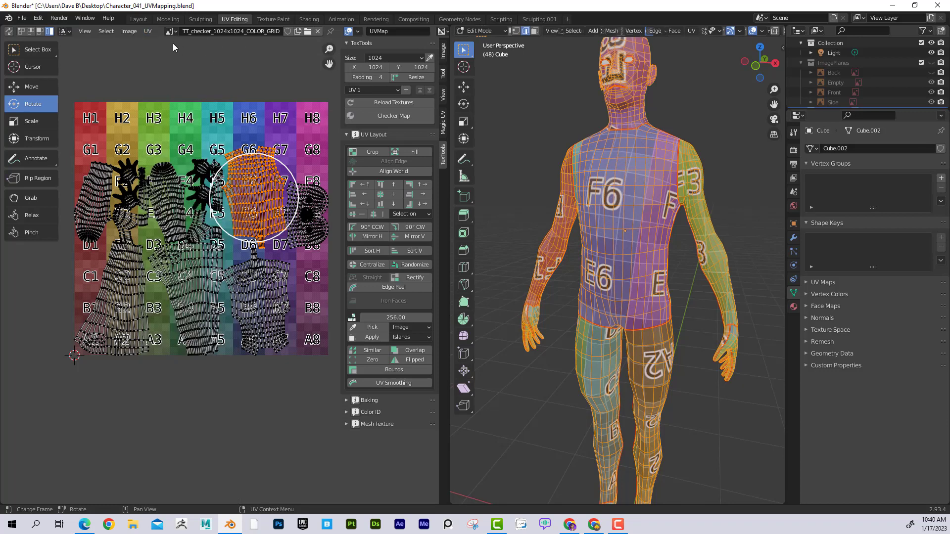
click(147, 32)
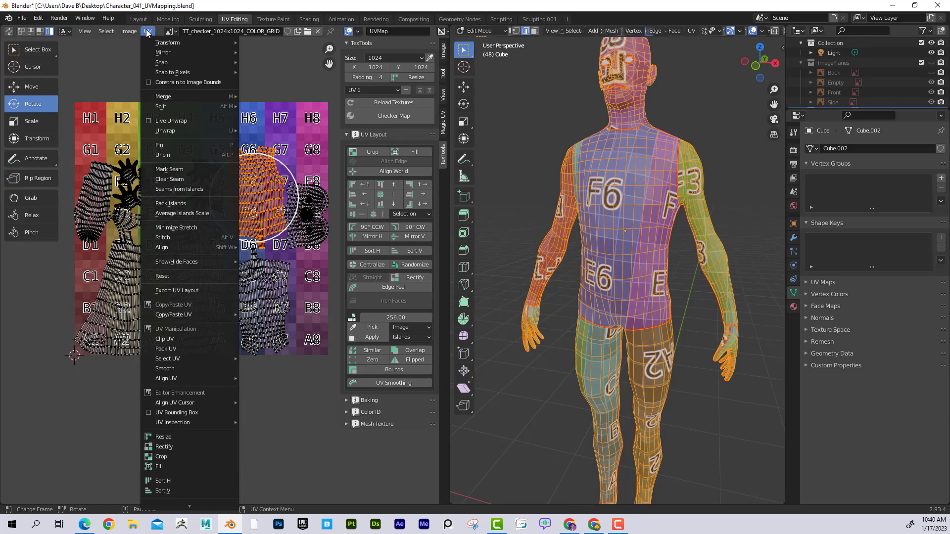
click(147, 32)
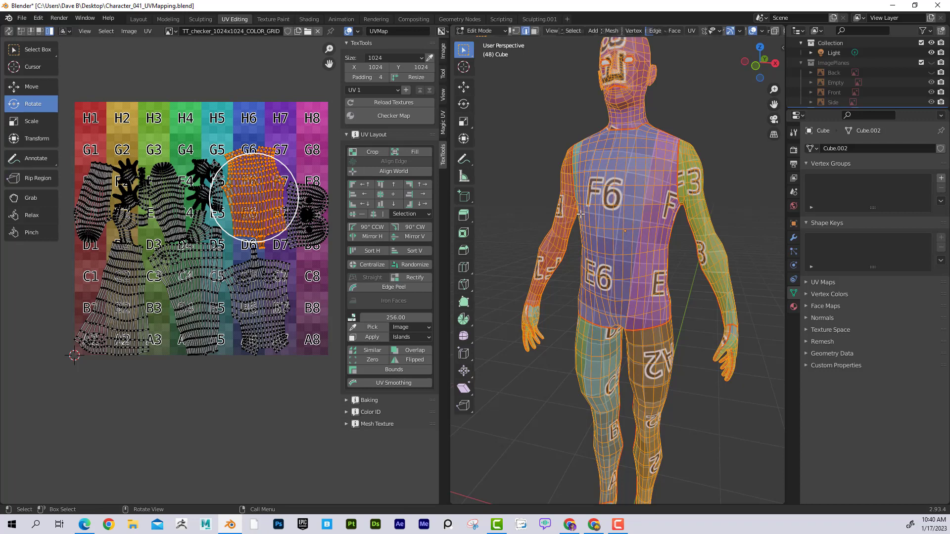
- Set the TexTools texture size to 2048 and resize the character's colour grid texture to match
middle_drag(643, 215, 676, 200)
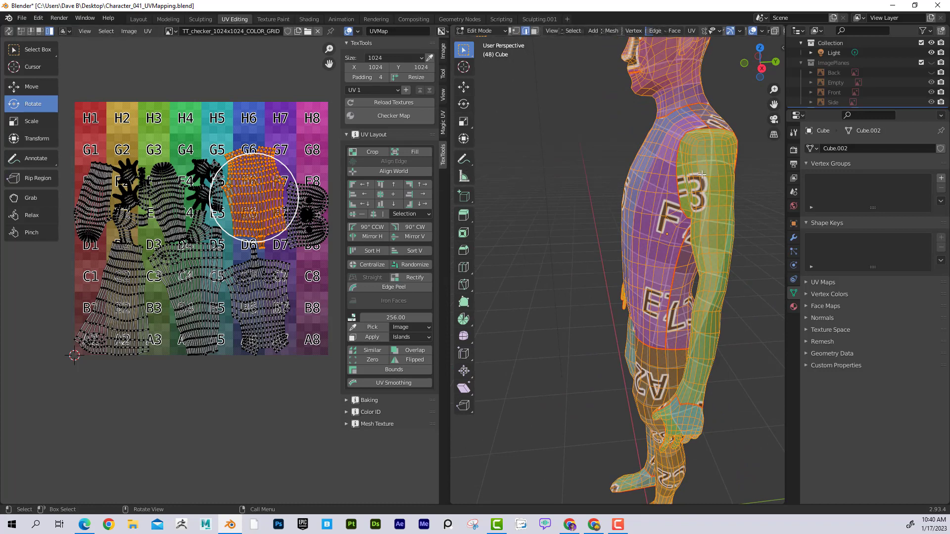
middle_drag(696, 187, 709, 202)
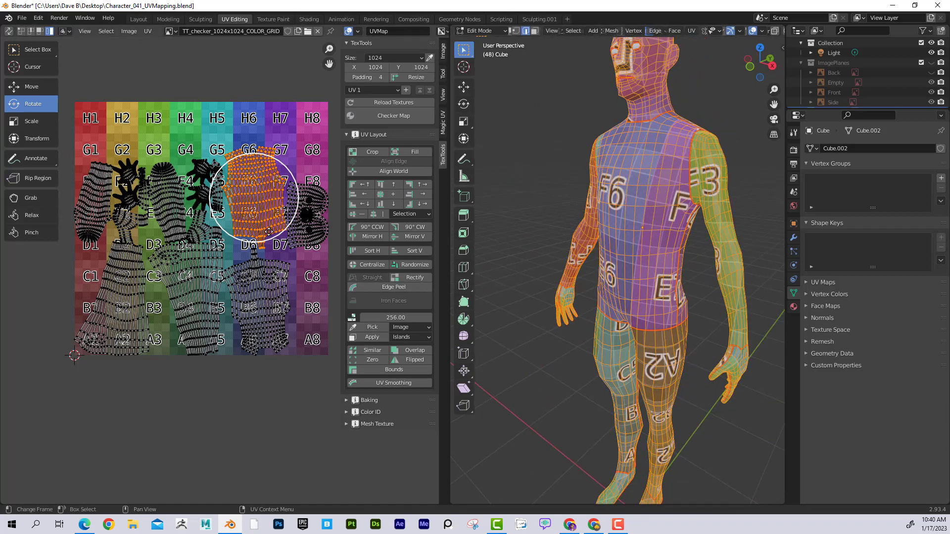
click(387, 56)
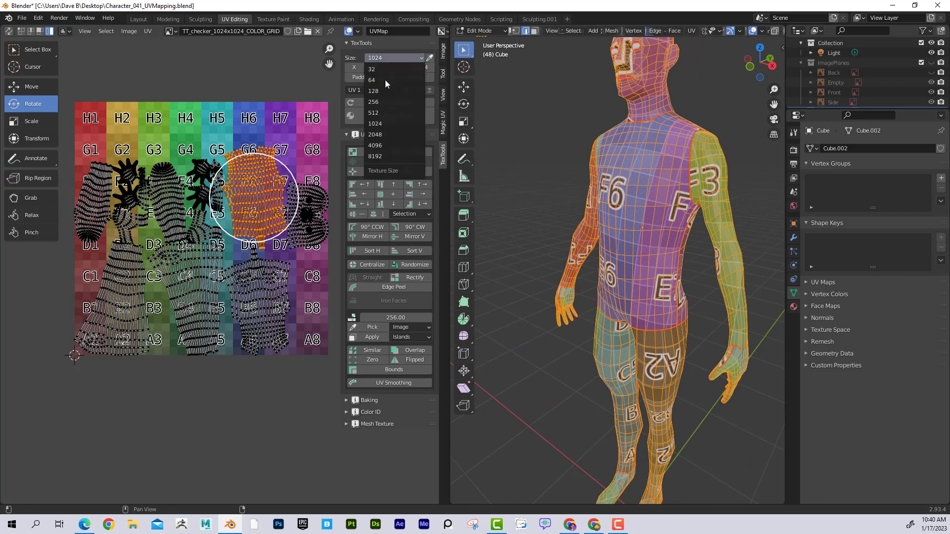
click(391, 136)
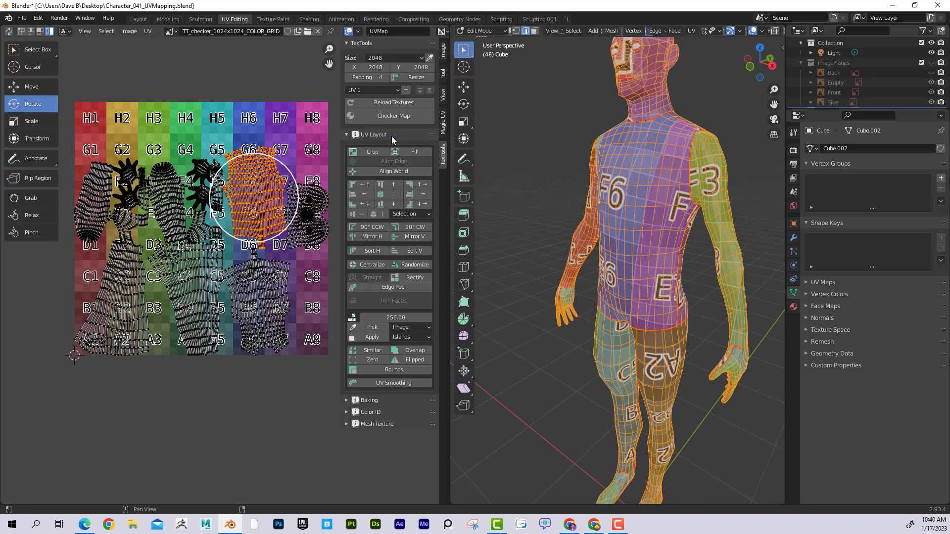
click(413, 78)
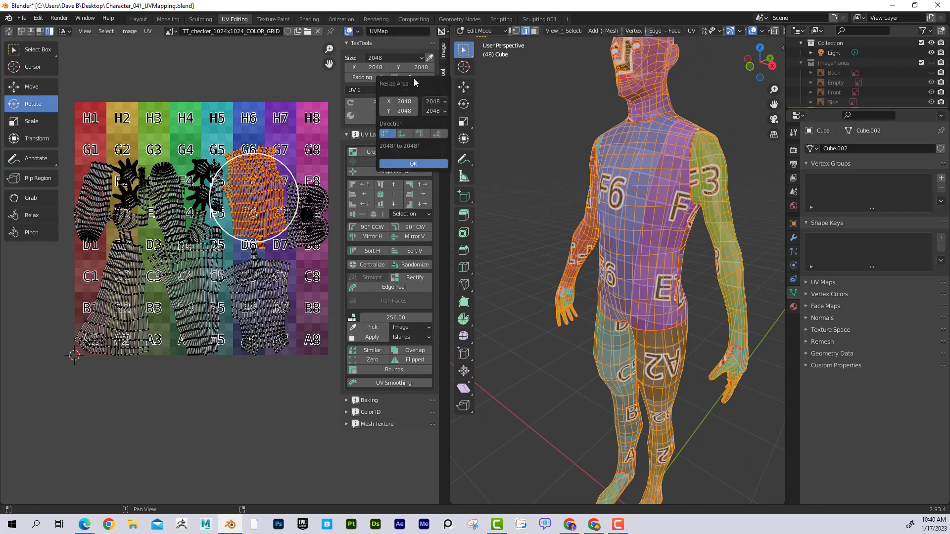
click(419, 164)
middle_drag(500, 237, 671, 320)
scroll(301, 288, down, 2)
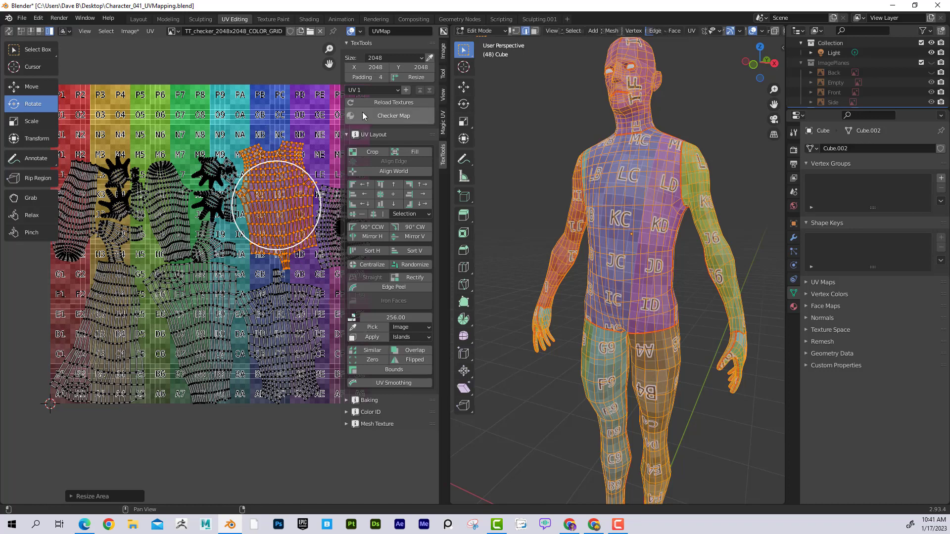
- Switch the character's checker map to the directional arrow pattern and examine the arrows' directions on the torso, arms and legs
click(389, 117)
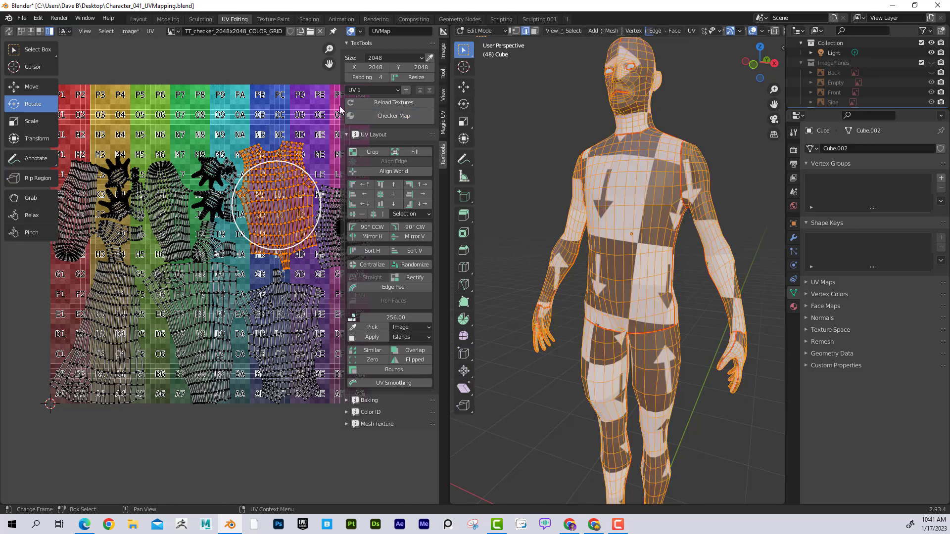
mouse_move(614, 233)
middle_down()
mouse_move(621, 229)
mouse_move(602, 220)
middle_up()
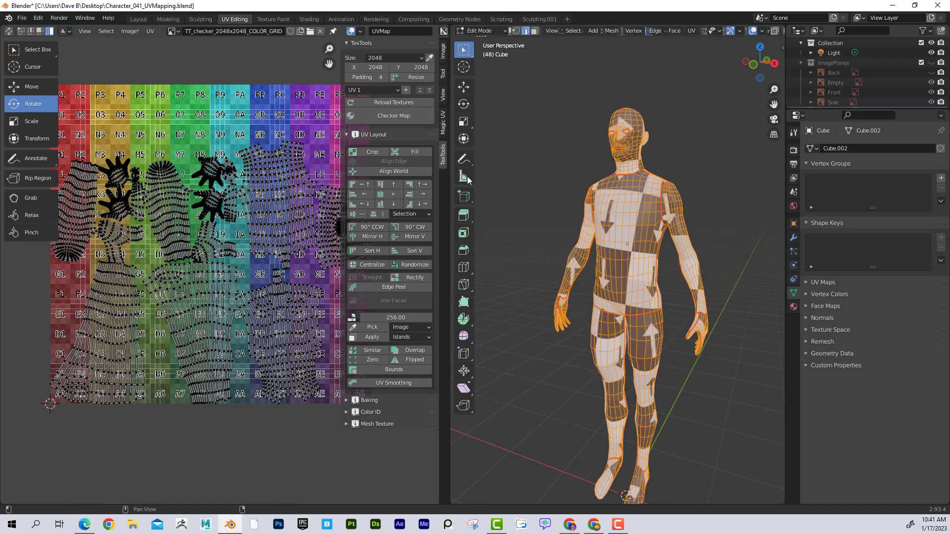
middle_drag(637, 282, 643, 245)
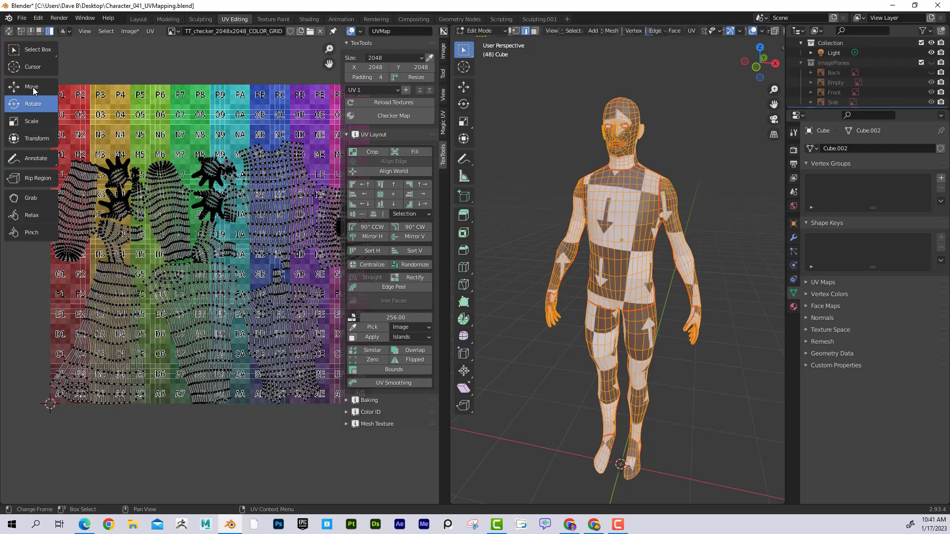
middle_drag(643, 343, 724, 337)
middle_drag(688, 399, 657, 394)
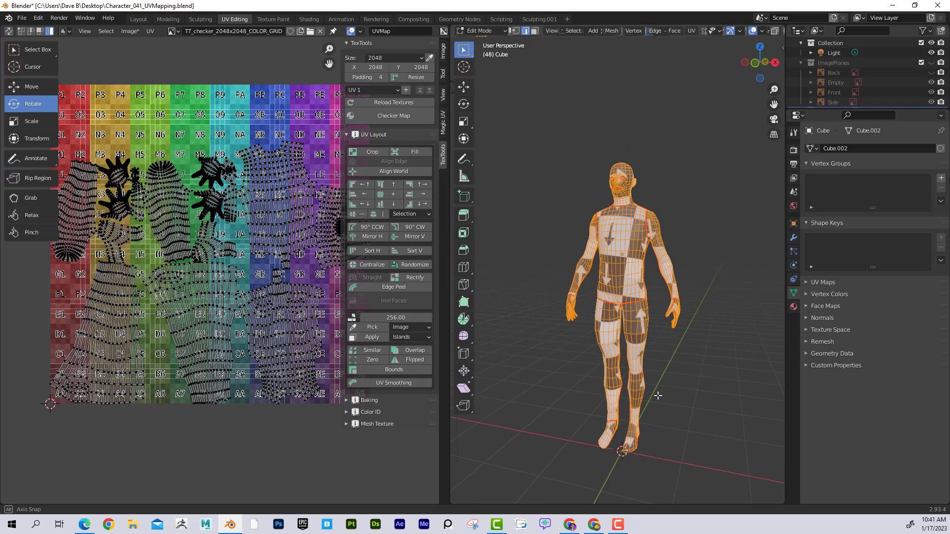
- Select the middle leg UV island, undo a trial rotation of it, and widen the UV editor slightly
click(186, 305)
drag(206, 302, 216, 297)
key(ctrl+z)
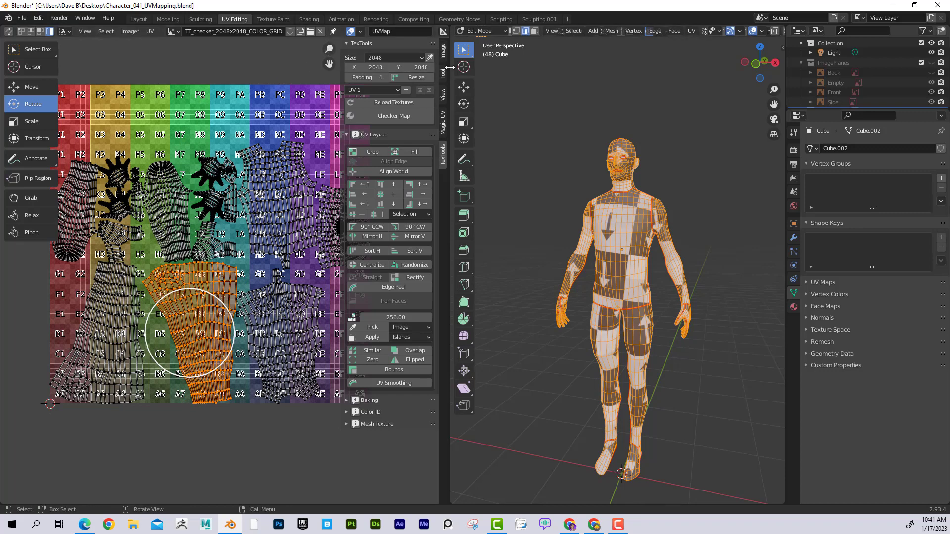
mouse_move(450, 67)
mouse_down()
mouse_move(510, 69)
mouse_move(460, 69)
mouse_up()
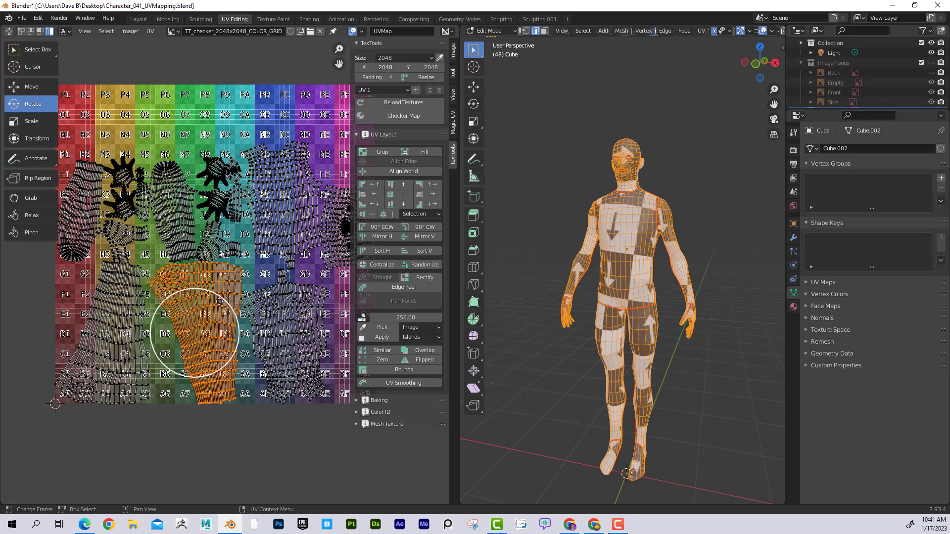
- Try rotating the middle leg UV island by about 180 degrees with proportional size reduced to 0.00, then undo the rotation
drag(221, 299, 223, 300)
scroll(221, 297, up, 15)
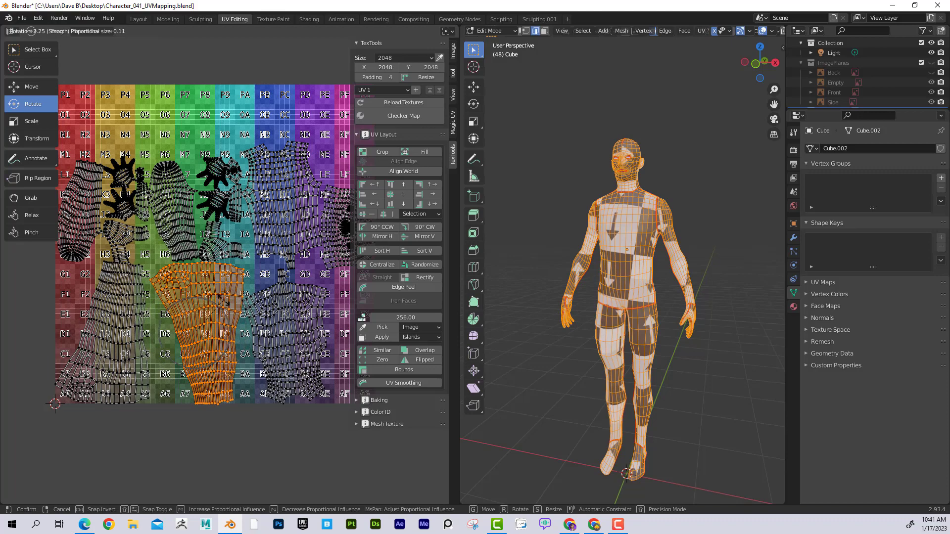
scroll(220, 296, up, 1)
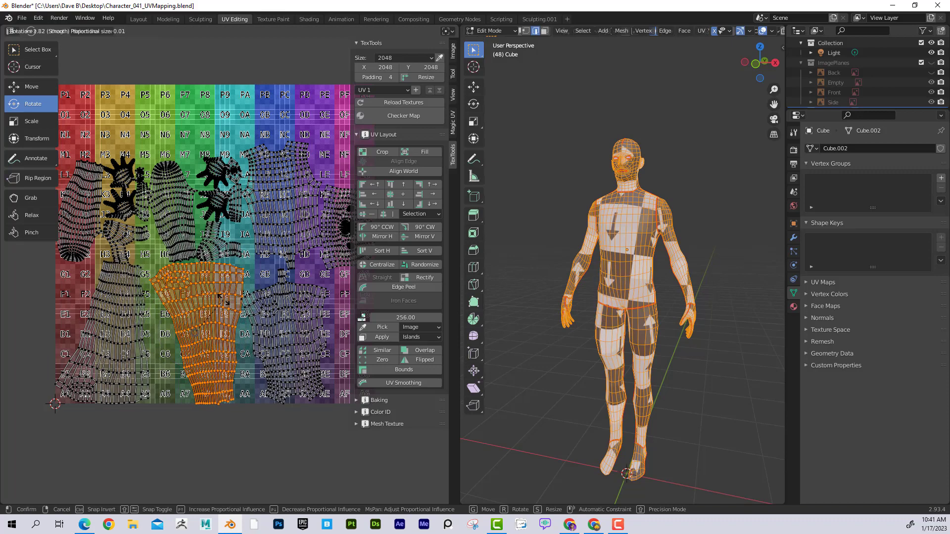
scroll(221, 298, up, 1)
drag(221, 298, 184, 346)
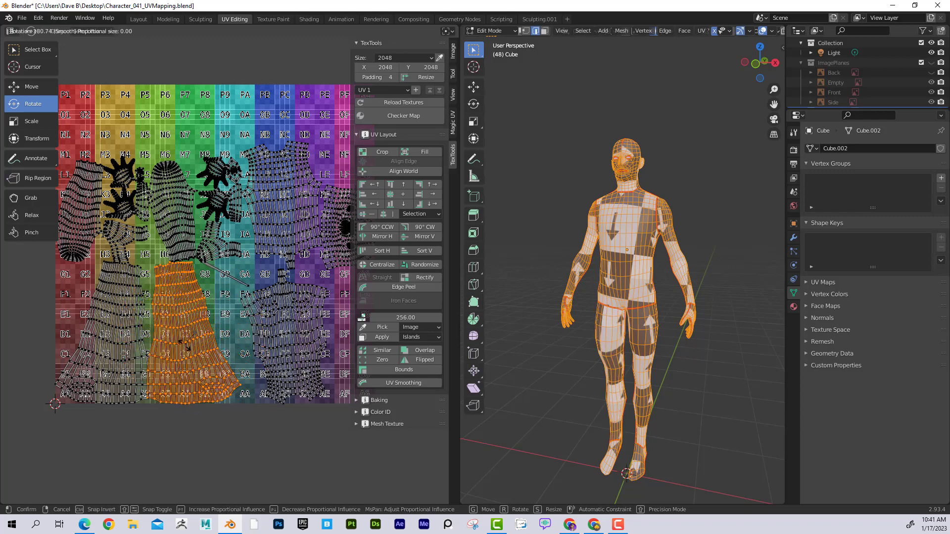
drag(184, 347, 184, 346)
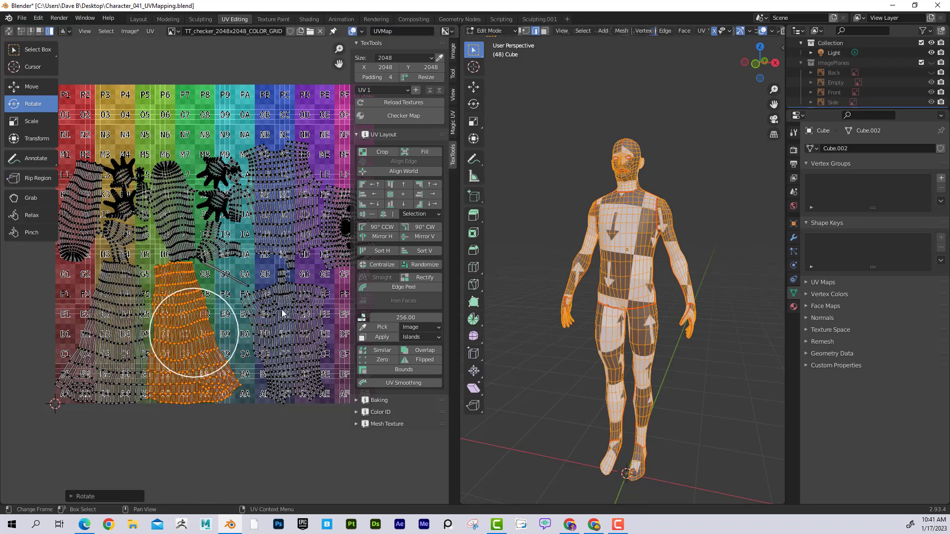
key(ctrl+z)
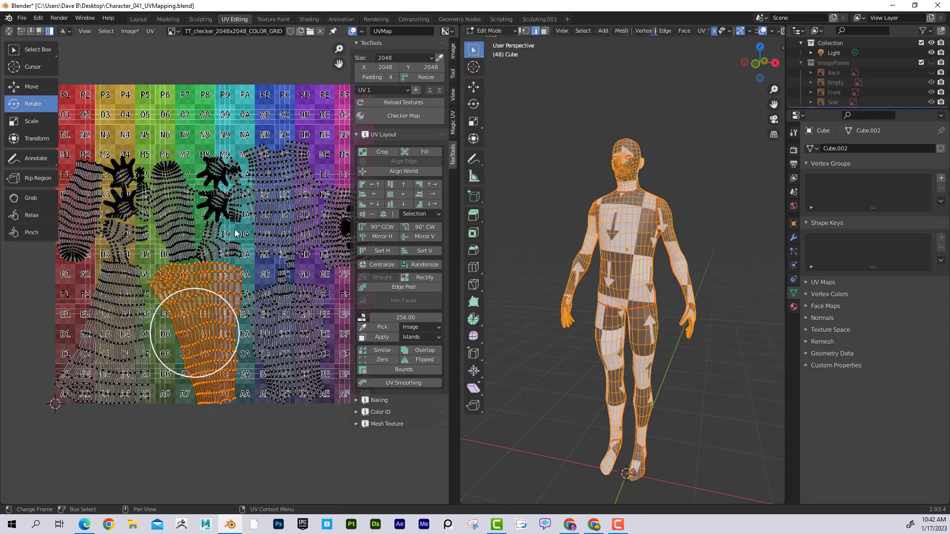
- Fit the whole UV layout in view and switch the character's checker map back to the fine checkerboard pattern
scroll(291, 276, down, 1)
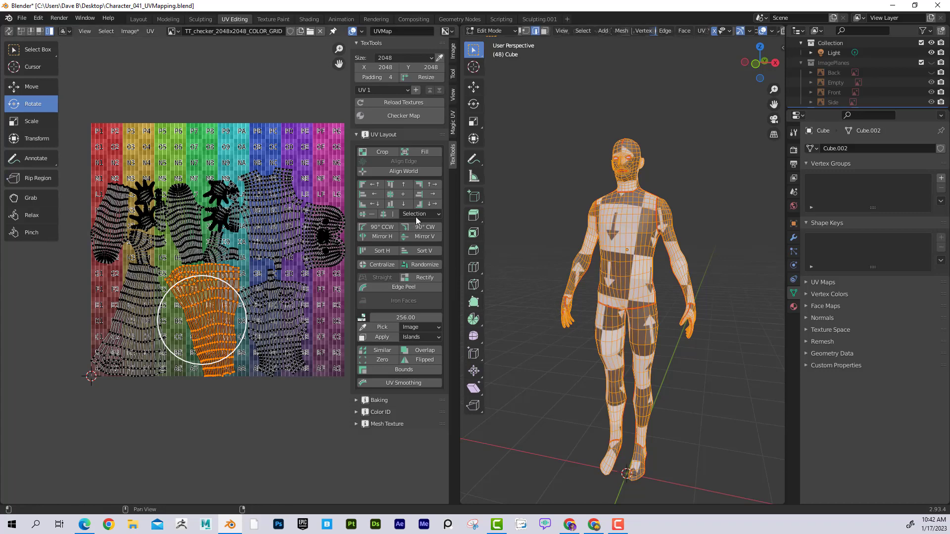
click(401, 117)
click(402, 117)
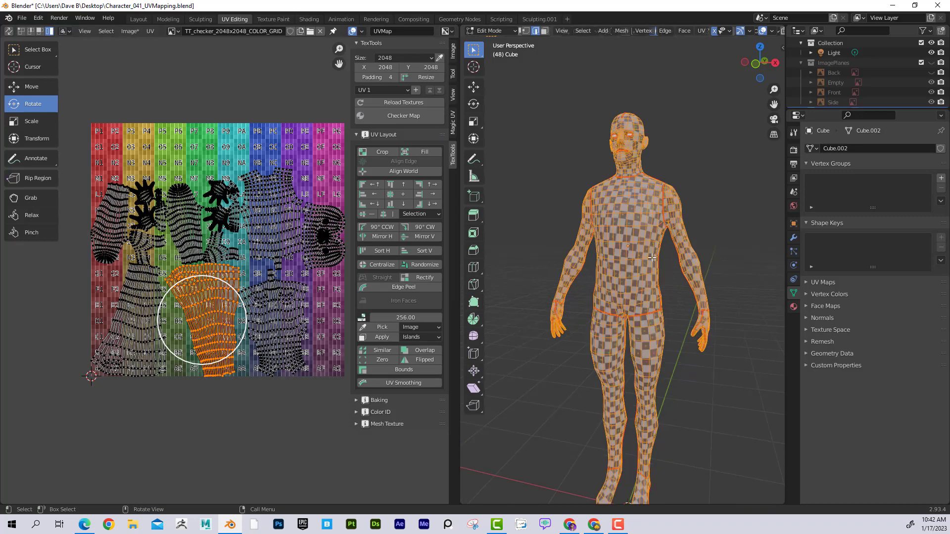
- Examine the fine checkerboard squares on the character's torso and upper legs for even size and distortion
scroll(651, 258, up, 4)
scroll(651, 258, up, 5)
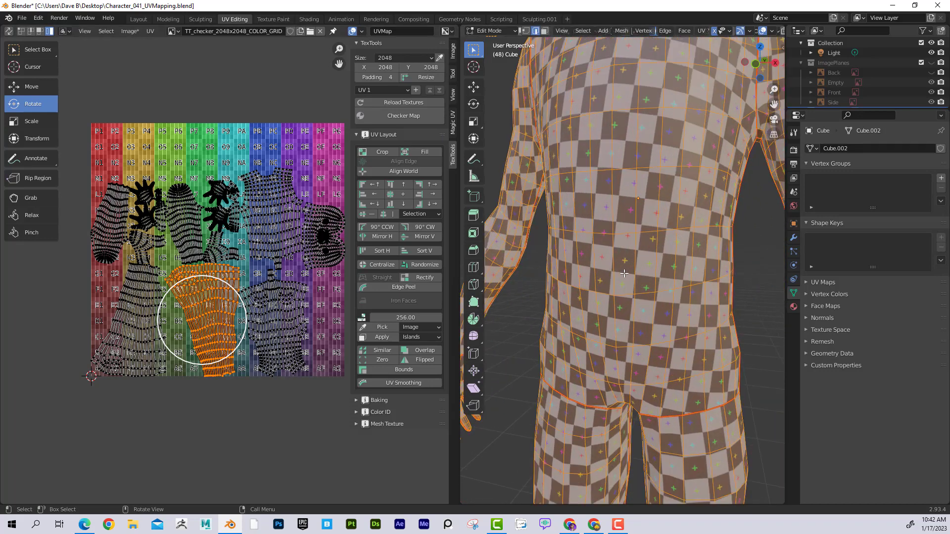
scroll(625, 273, down, 6)
middle_drag(625, 273, 619, 294)
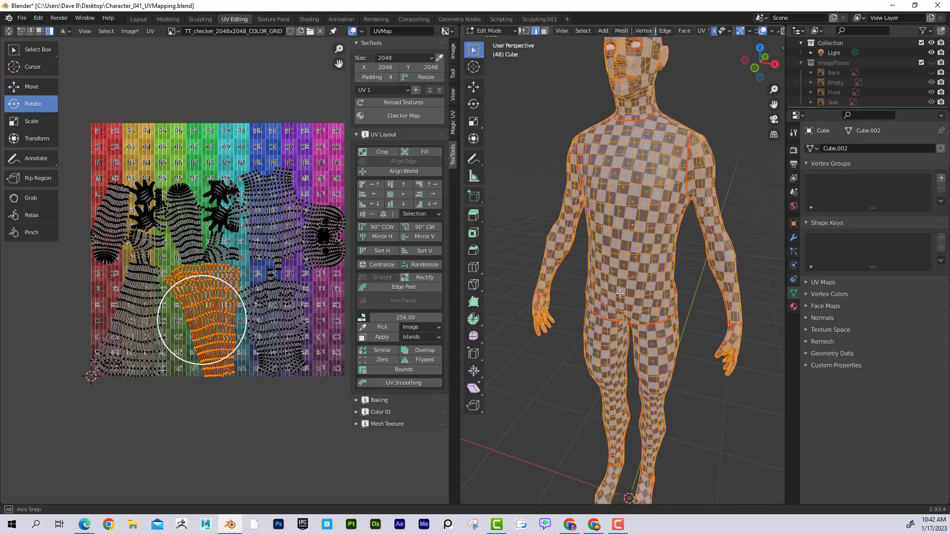
- Cycle the character's checker map through the lettered color grid and directional arrows back to the fine checkerboard
click(404, 115)
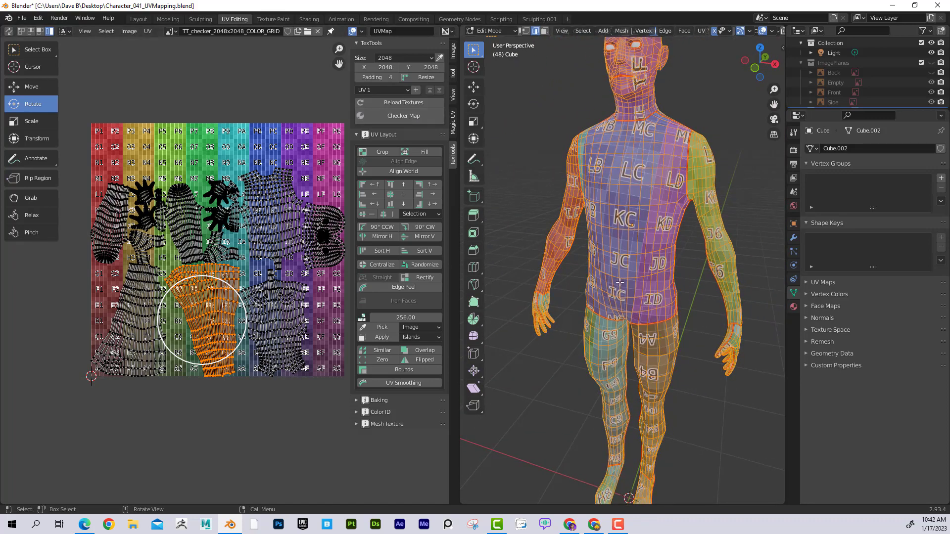
mouse_move(632, 297)
middle_down()
mouse_move(563, 292)
mouse_move(624, 296)
middle_up()
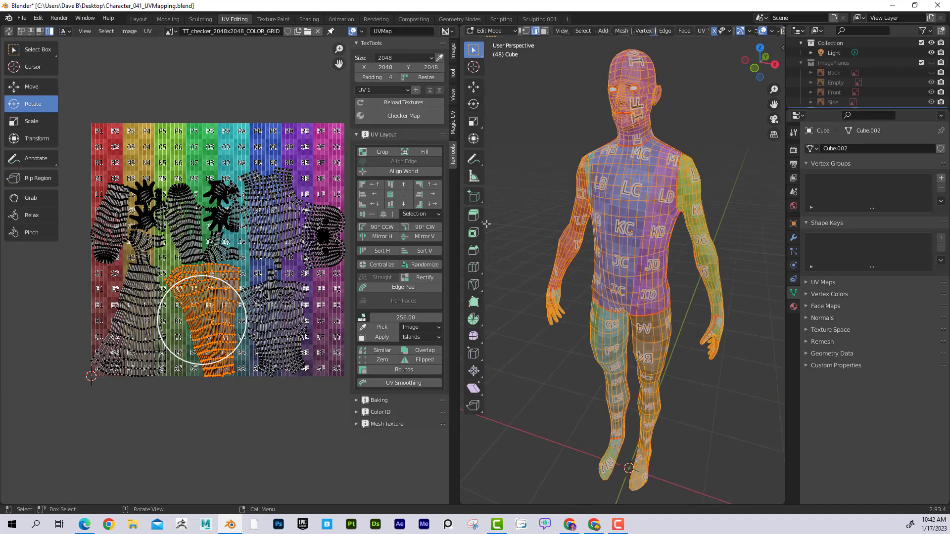
click(397, 117)
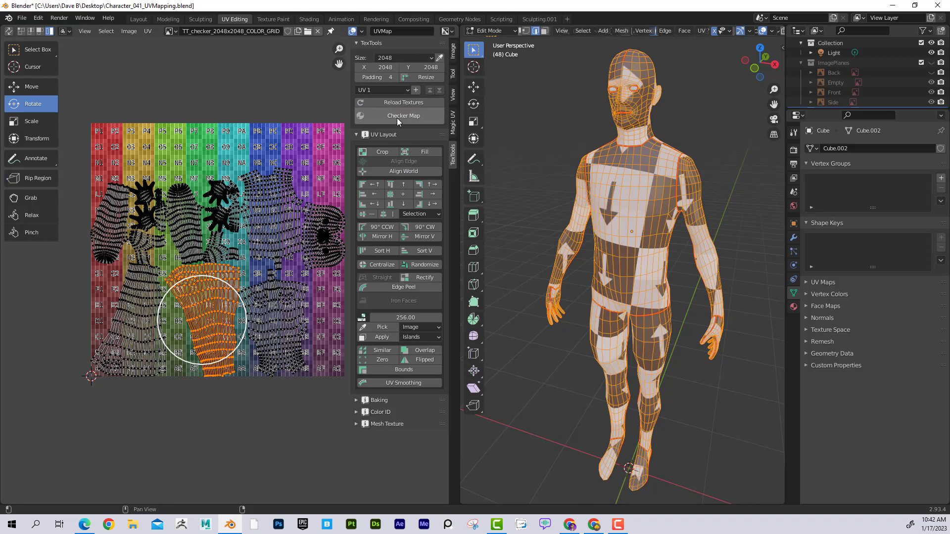
click(397, 118)
click(397, 118)
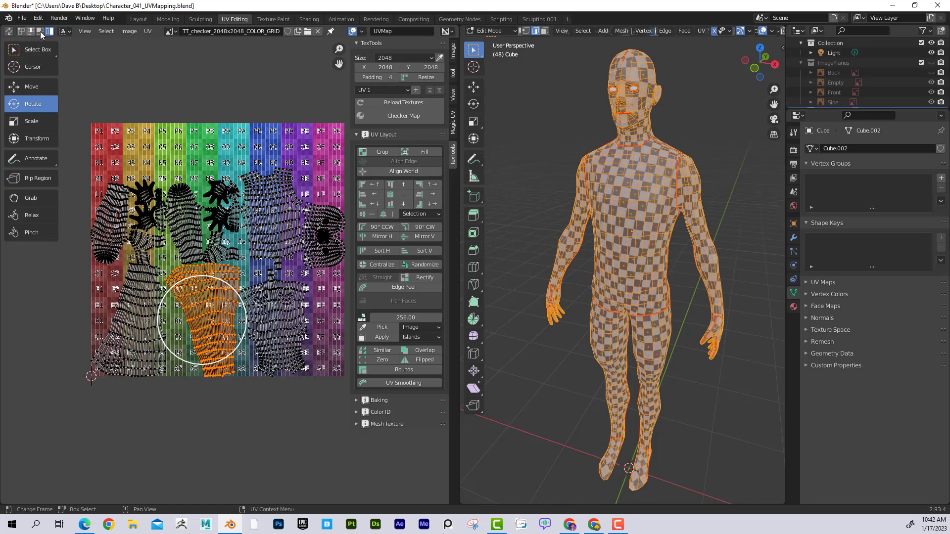
click(168, 20)
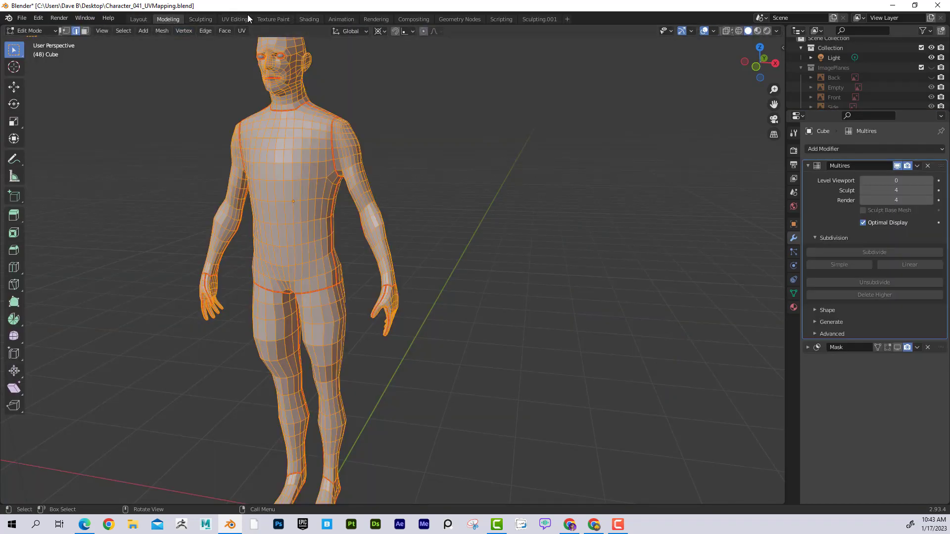
click(233, 20)
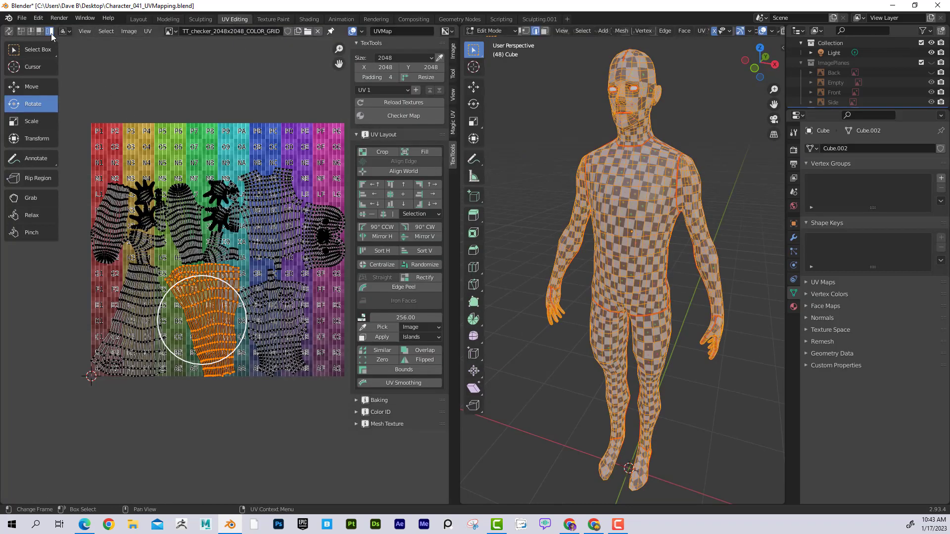
- Select the head UV island and rotate it by about 89 degrees so it stands upright
click(314, 226)
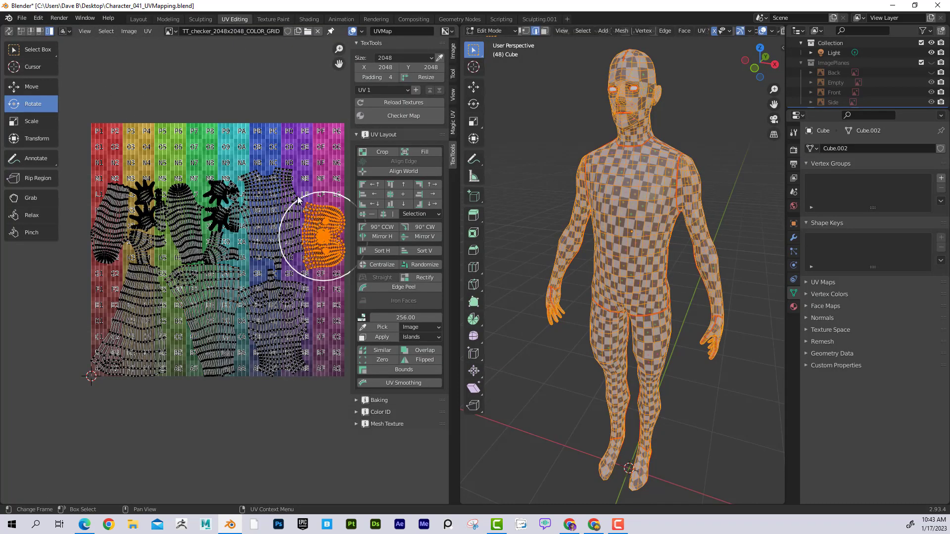
click(307, 212)
click(327, 225)
key(r)
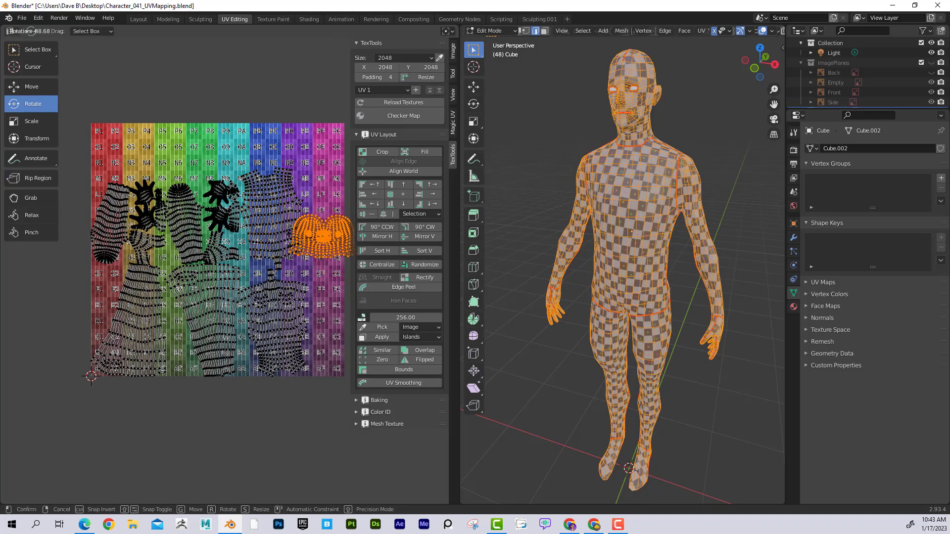
click(30, 31)
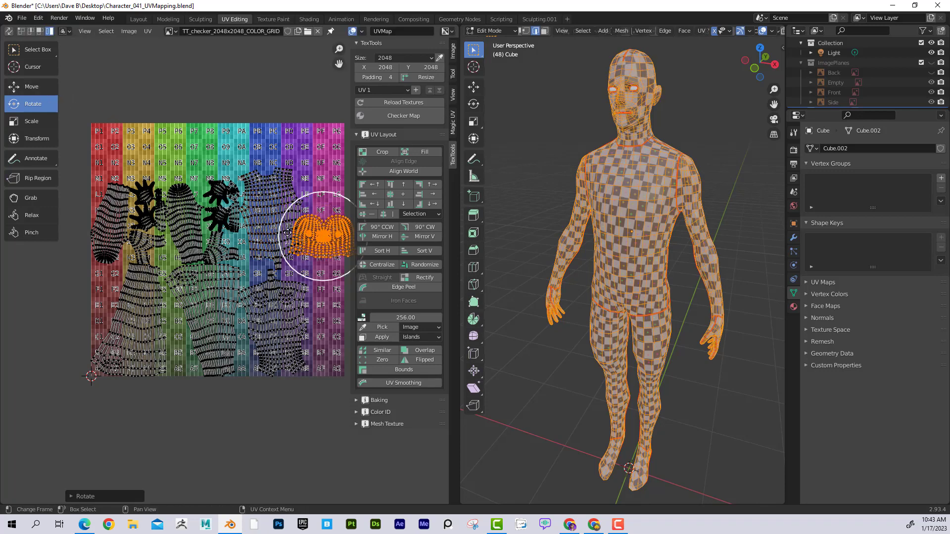
- Try moving the head UV island to the tile's upper-left corner and the upper torso island, slightly straightened, to the upper-right corner
key(g)
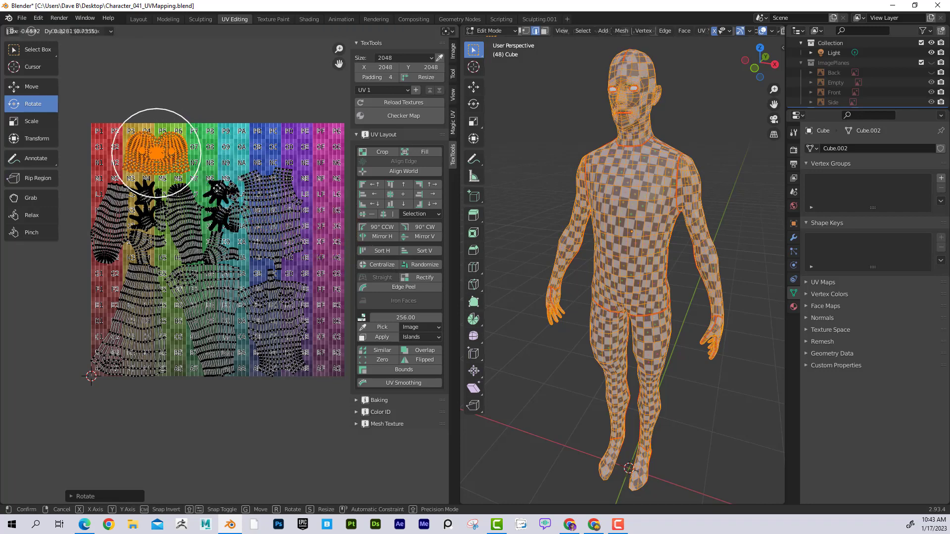
click(185, 178)
click(266, 219)
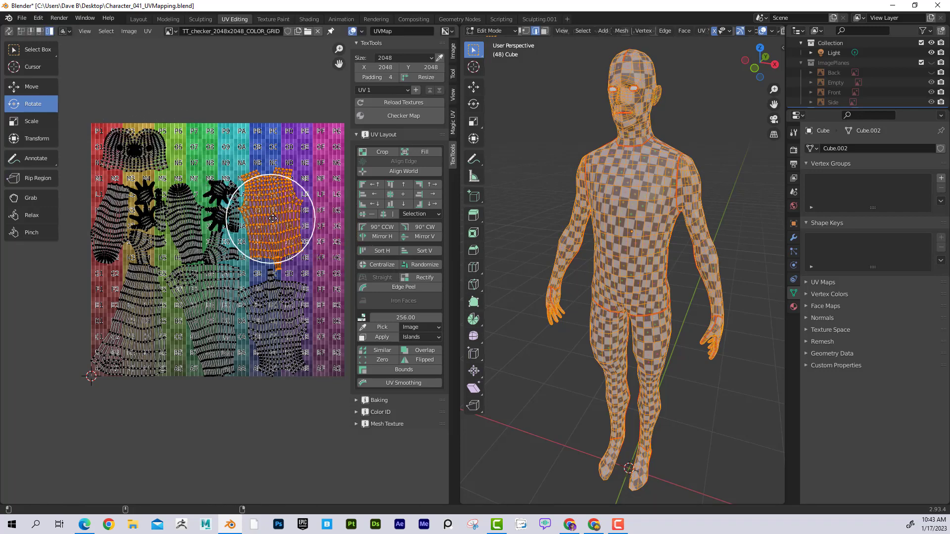
key(g)
click(323, 150)
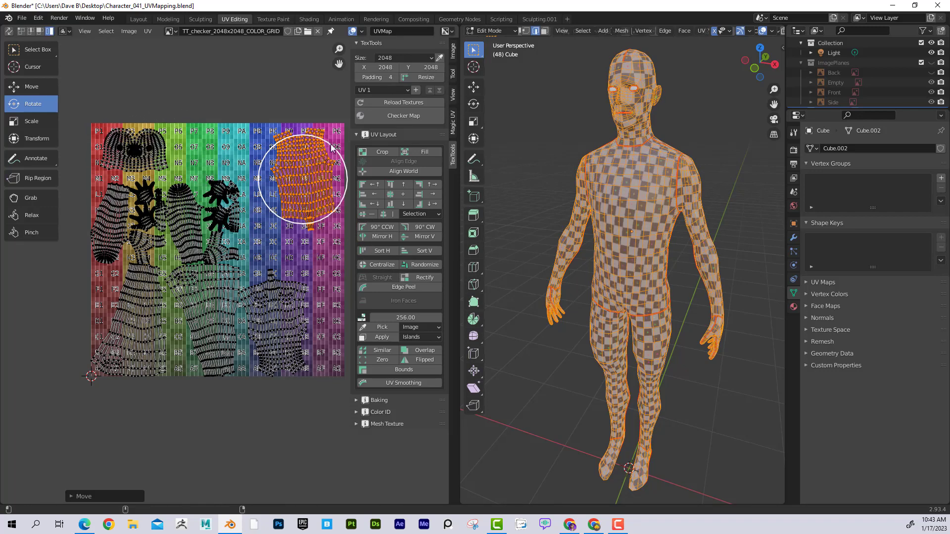
drag(332, 147, 337, 153)
- Try rotating the lower torso UV island by about 180 degrees and placing it directly below the other torso island
click(291, 290)
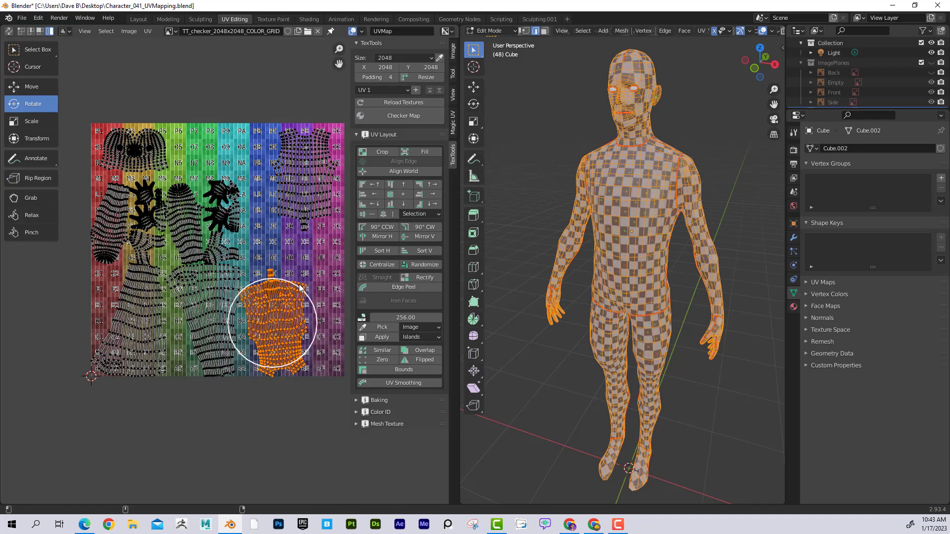
mouse_move(299, 288)
mouse_down()
mouse_move(286, 275)
mouse_move(296, 286)
mouse_up()
key(g)
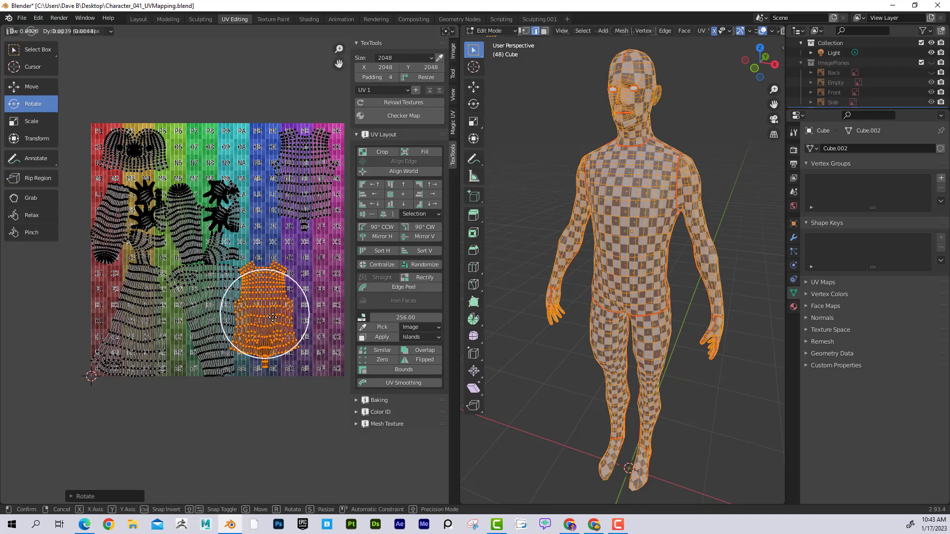
click(247, 184)
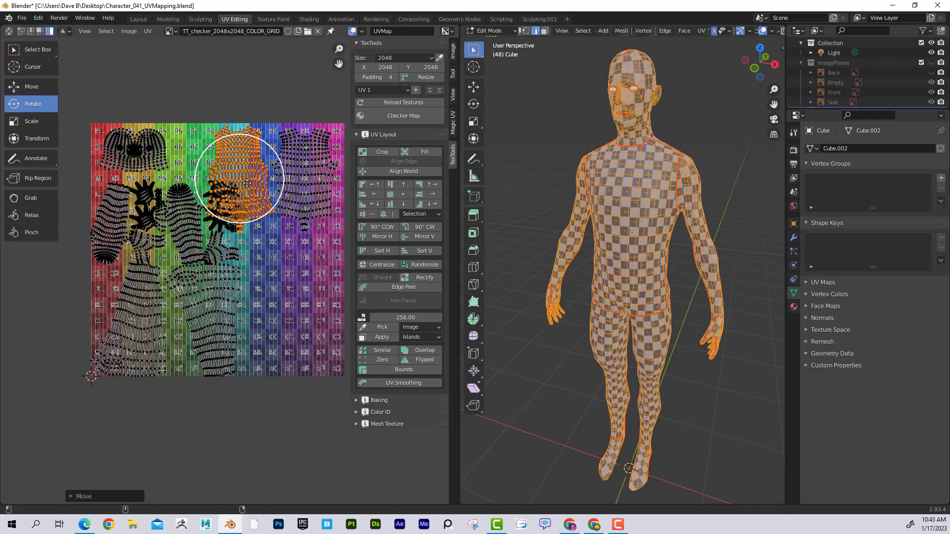
drag(238, 186, 227, 149)
key(g)
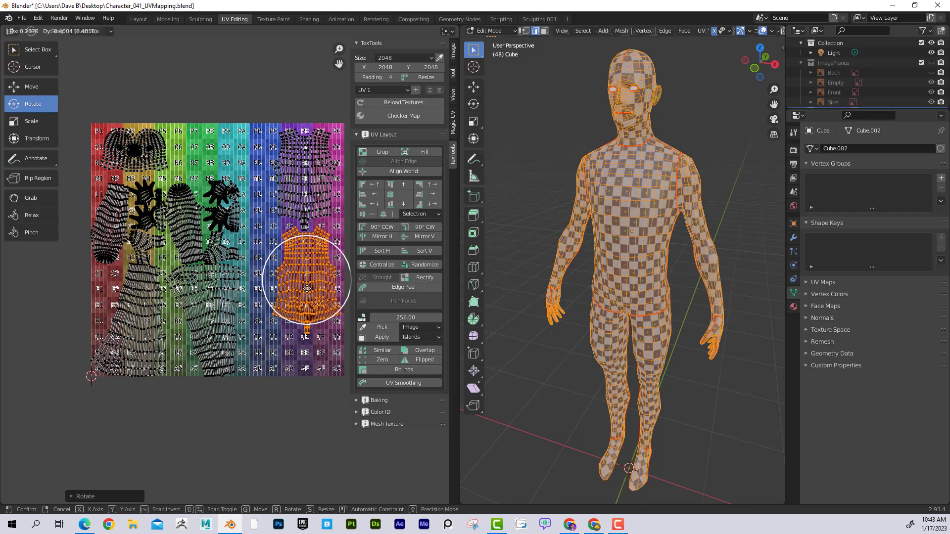
click(296, 291)
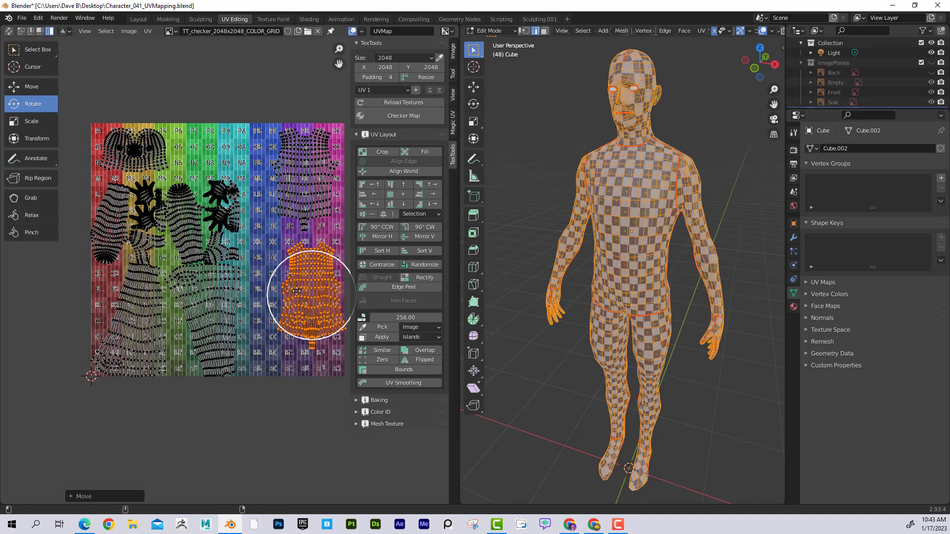
- Try scaling the head UV island up about 5.5 times, compare its checker size with the body, and undo the scaling
click(147, 302)
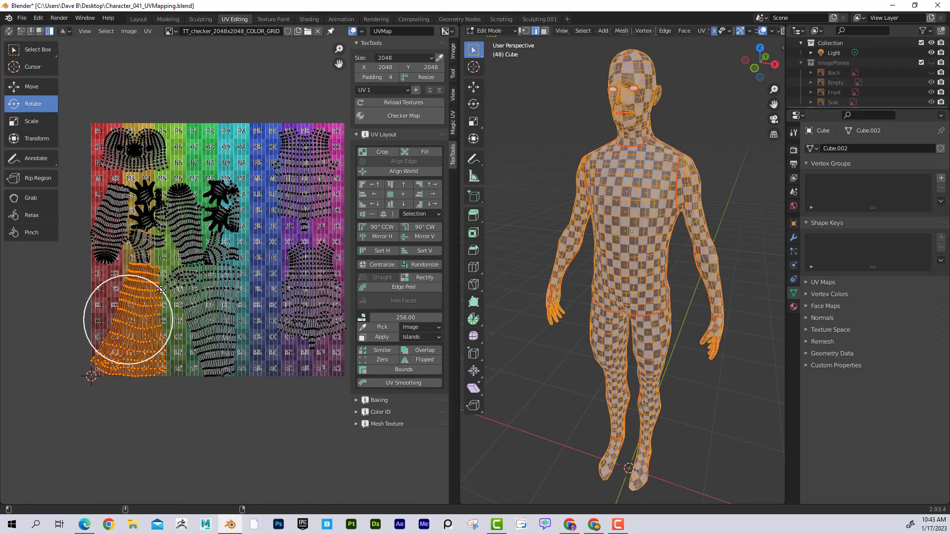
click(148, 149)
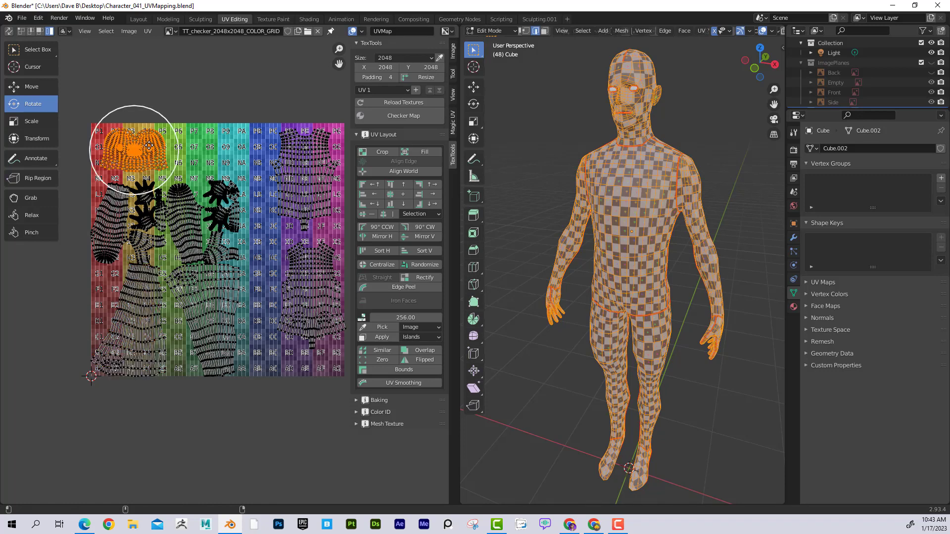
click(32, 121)
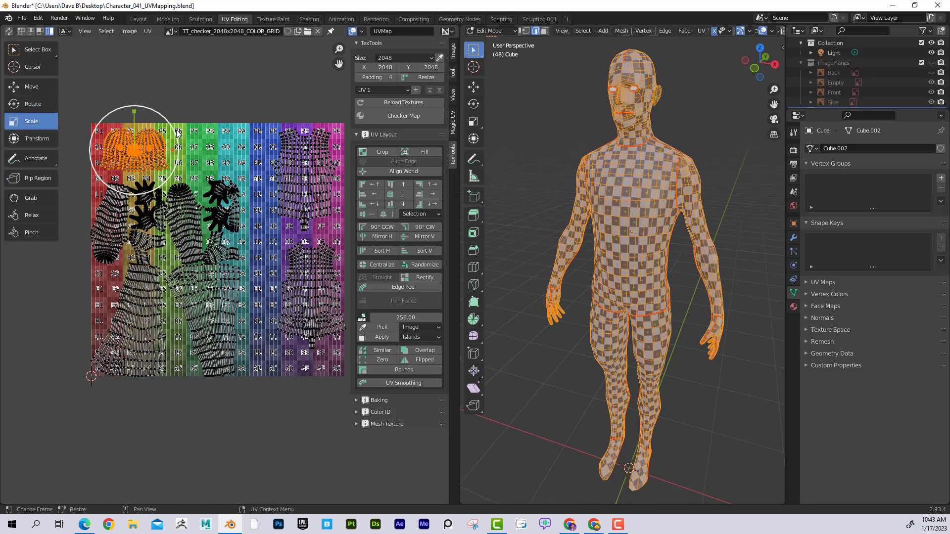
key(g)
key(s)
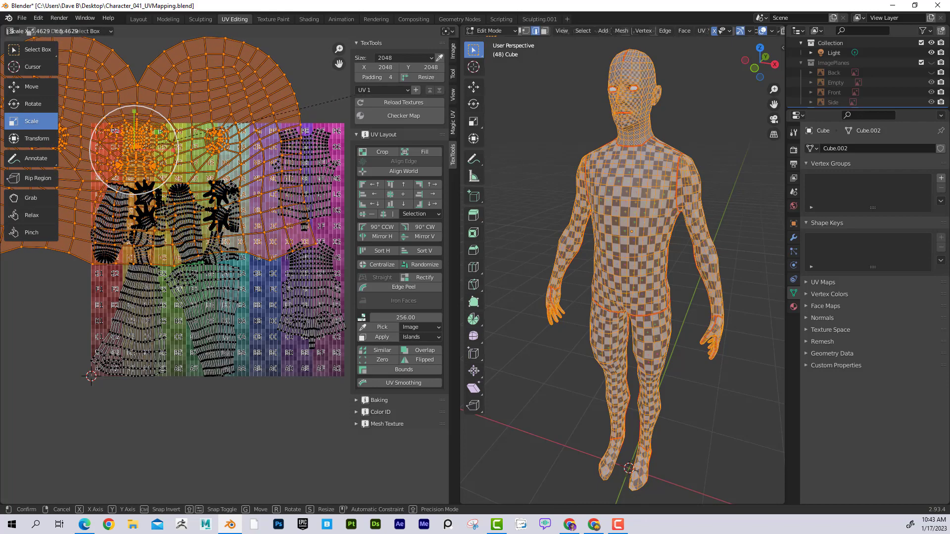
click(353, 94)
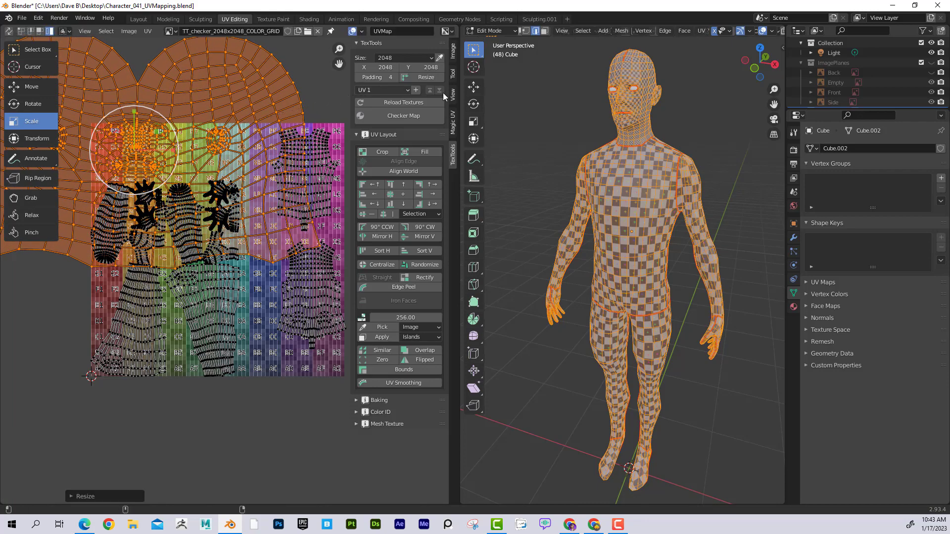
middle_drag(603, 114, 636, 103)
scroll(203, 155, down, 1)
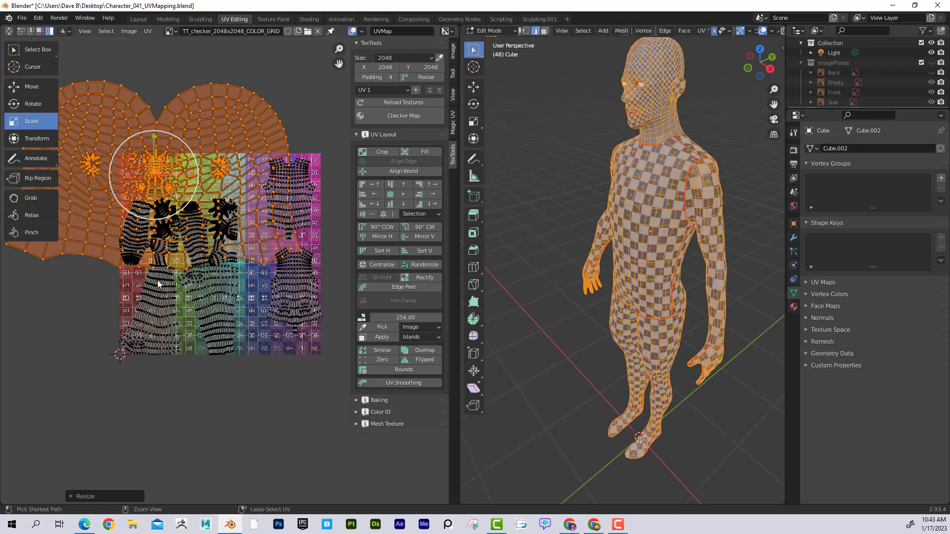
key(ctrl+z)
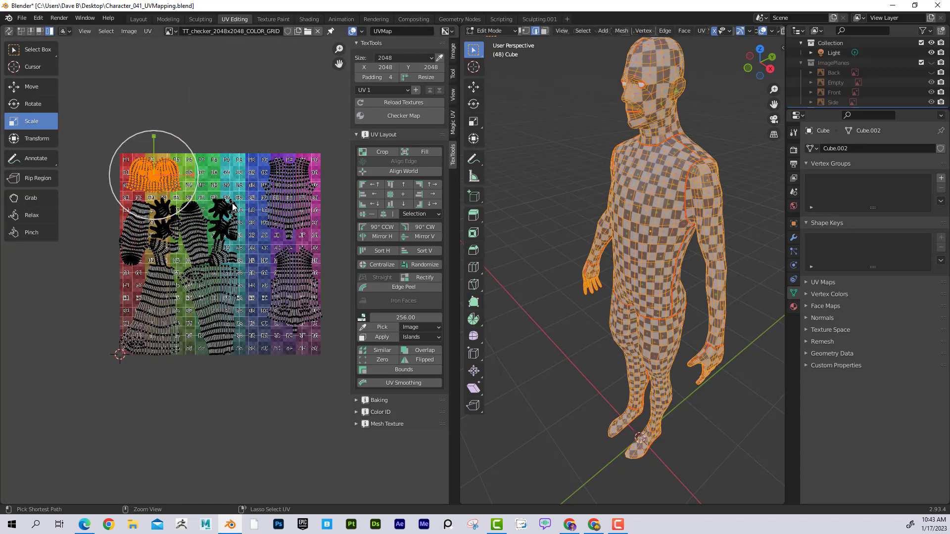
- Try moving the head UV island down over the hand and arm islands, examine the overlap, and undo the move
scroll(159, 203, up, 4)
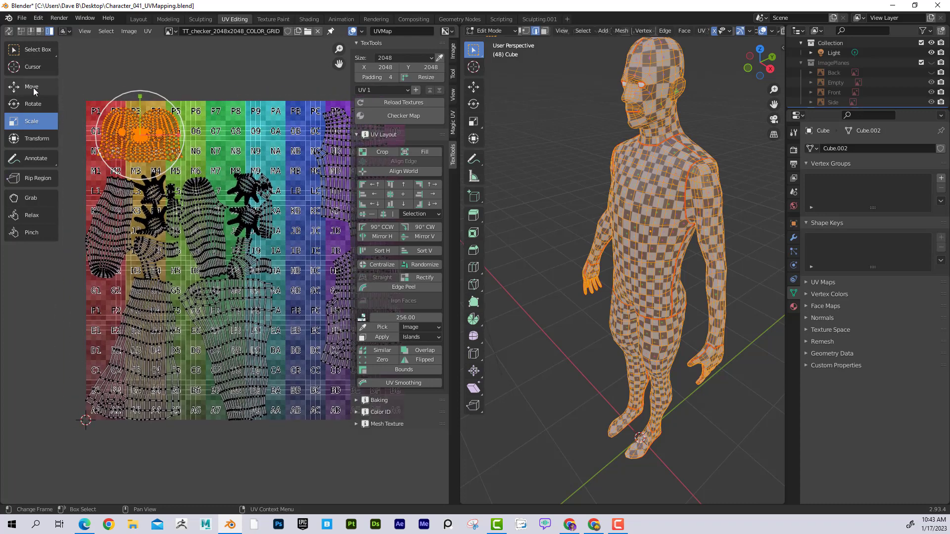
click(34, 87)
drag(157, 142, 163, 179)
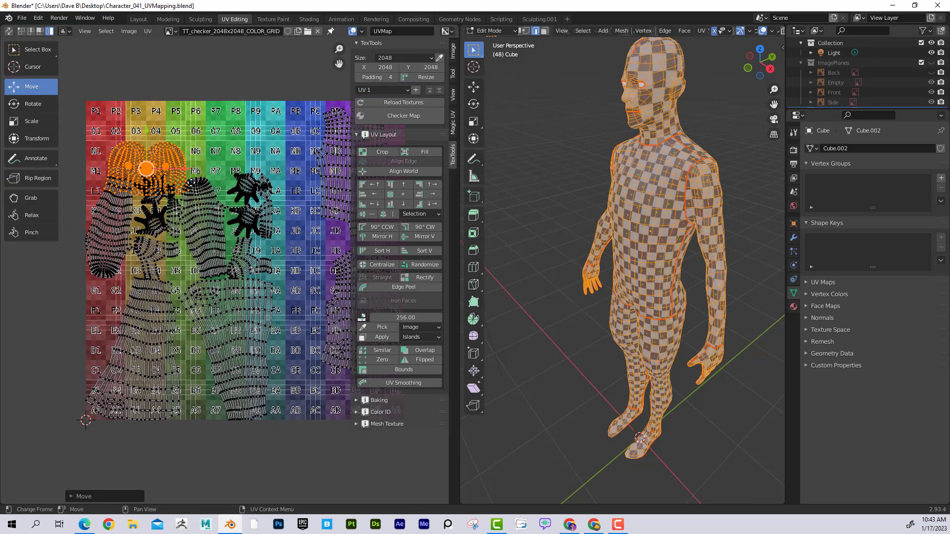
middle_drag(163, 178, 196, 192)
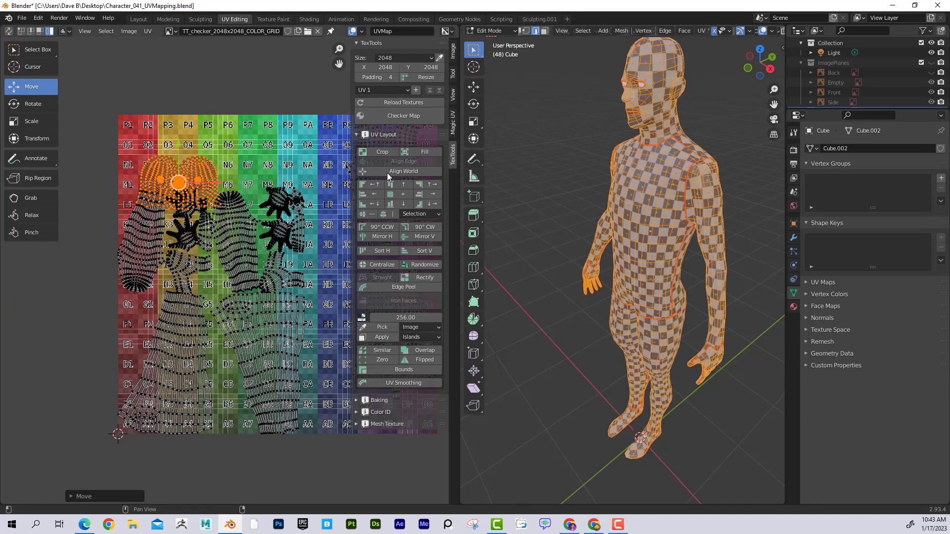
scroll(239, 173, up, 2)
scroll(193, 169, up, 1)
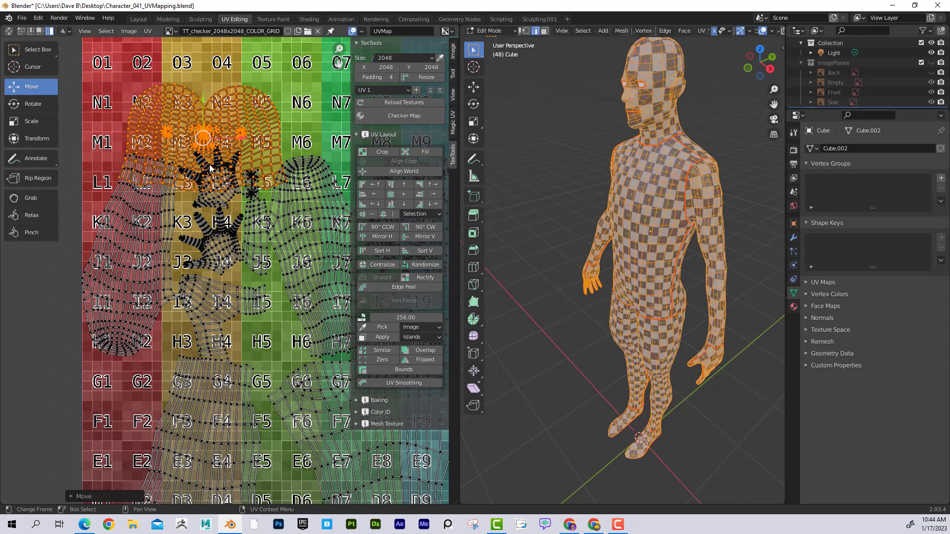
scroll(225, 173, down, 3)
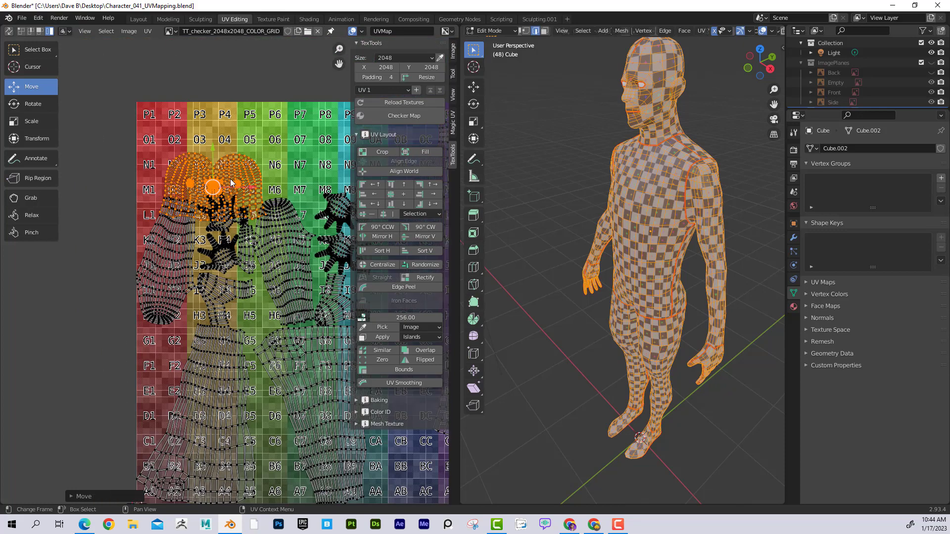
key(ctrl+z)
key(ctrl+z)
- Undo the torso islands' moves and rotations and the head island's move, keeping the head island's rotation
scroll(292, 178, down, 3)
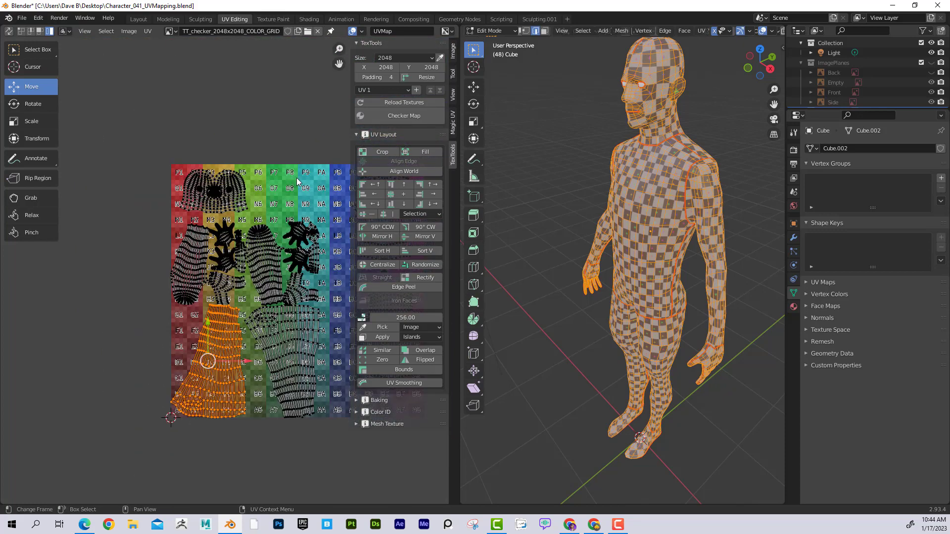
key(ctrl+z)
key(ctrl+z)
key(ctrl+z)
key(ctrl+z)
key(ctrl+z)
key(ctrl+z)
key(ctrl+z)
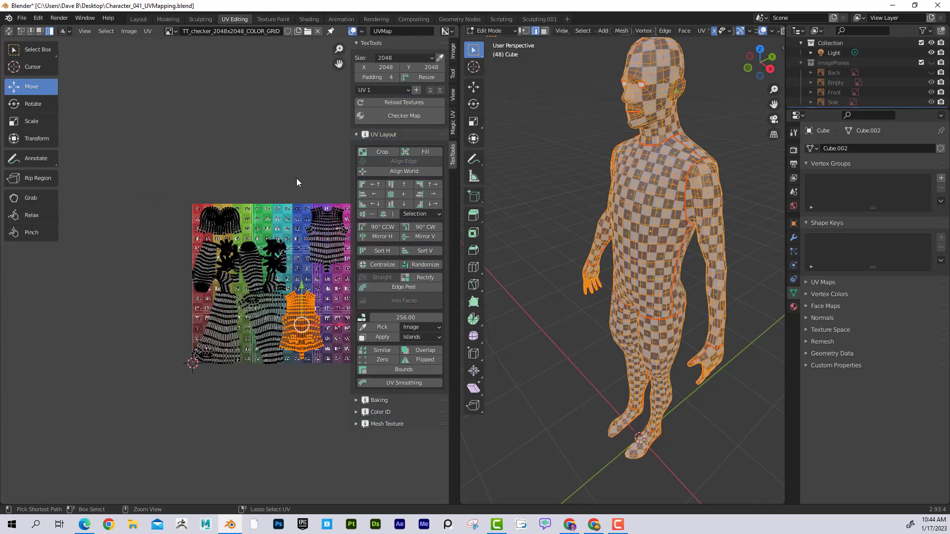
key(ctrl+z)
key(ctrl+z)
key(ctrl+z)
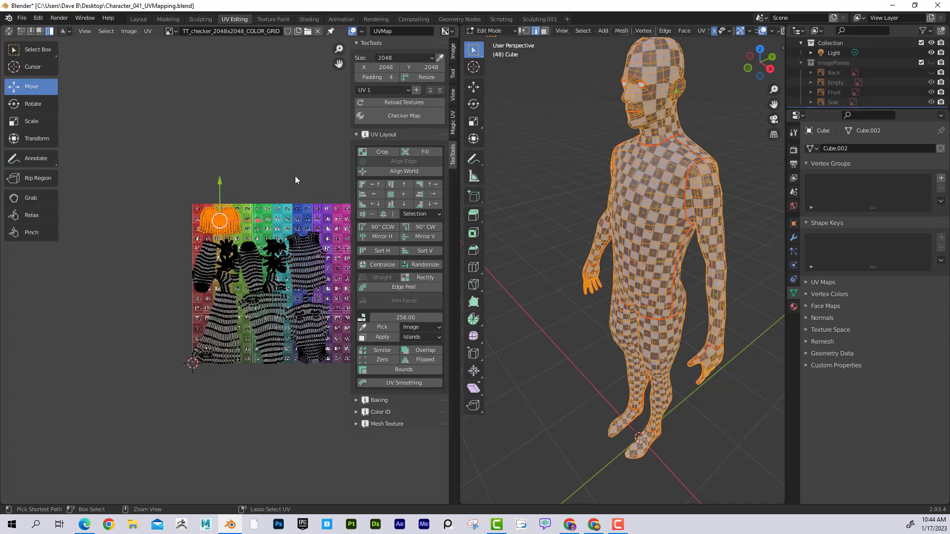
key(ctrl+z)
middle_drag(291, 165, 193, 100)
scroll(232, 133, up, 1)
scroll(73, 203, up, 1)
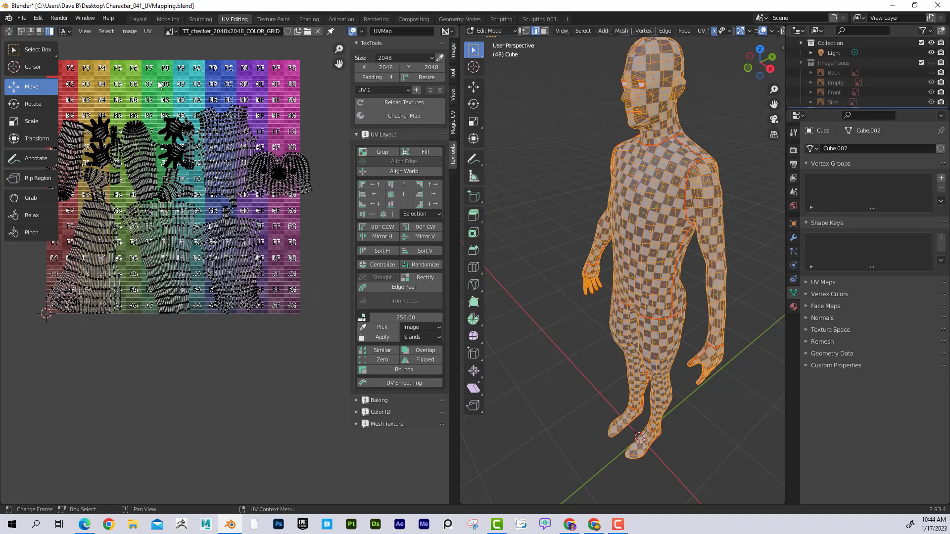
- Move the head UV island to the upper part of the grid, above the arm and hand islands
middle_drag(275, 227, 307, 227)
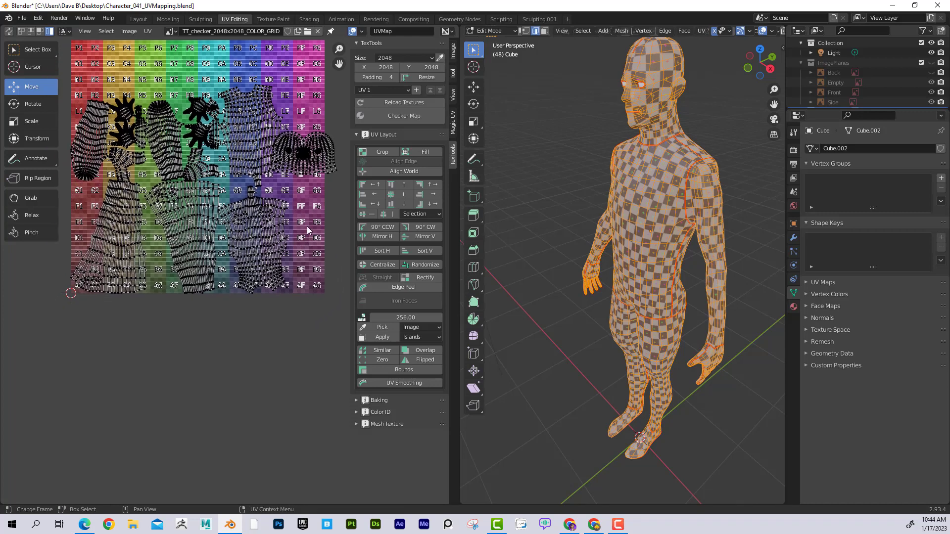
scroll(307, 225, down, 1)
click(292, 179)
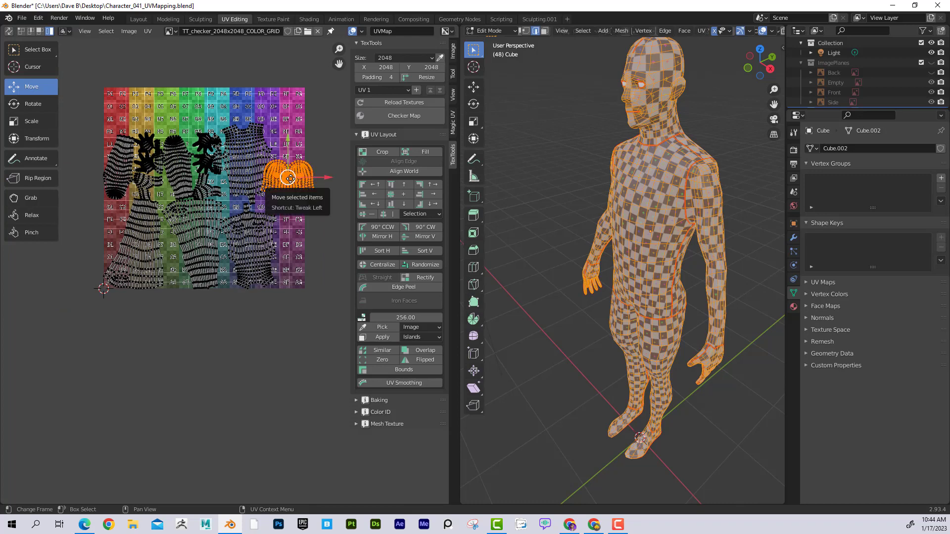
drag(288, 179, 157, 110)
- Select both torso UV islands and shift them diagonally up toward the grid's magenta edge
click(276, 246)
shift+click(251, 192)
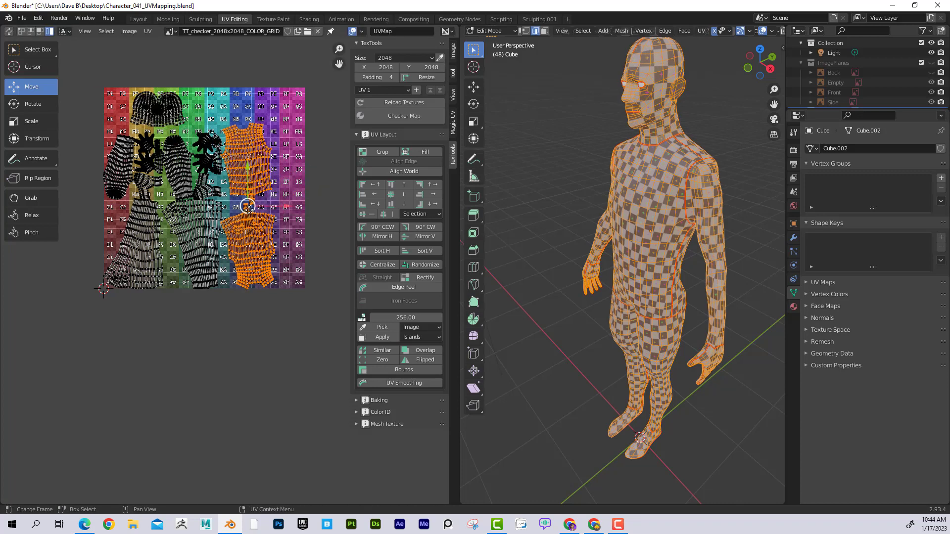
drag(248, 206, 265, 189)
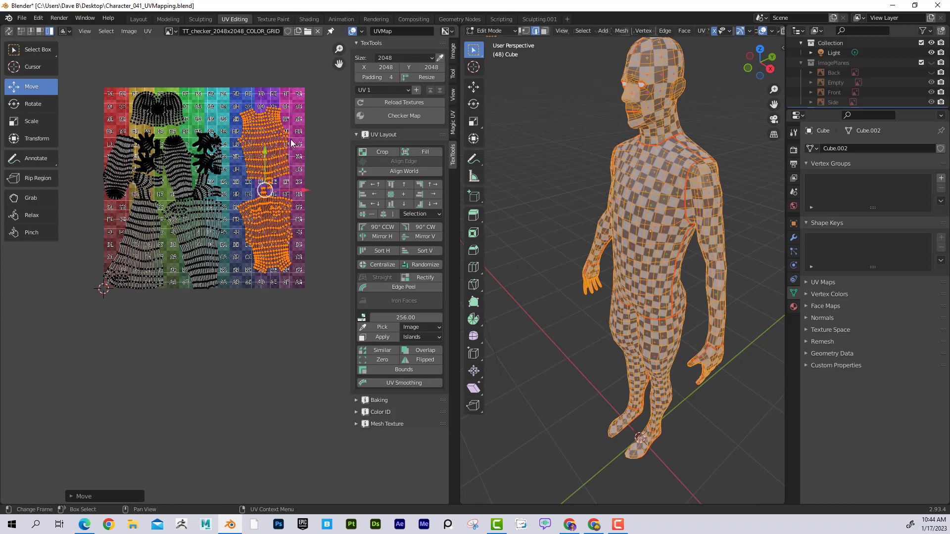
- Rotate the two torso islands slightly until they stand upright, and scale them up about 1.2 times to fill the grid's height
click(48, 105)
mouse_move(303, 169)
mouse_down()
mouse_move(300, 161)
mouse_move(316, 171)
mouse_up()
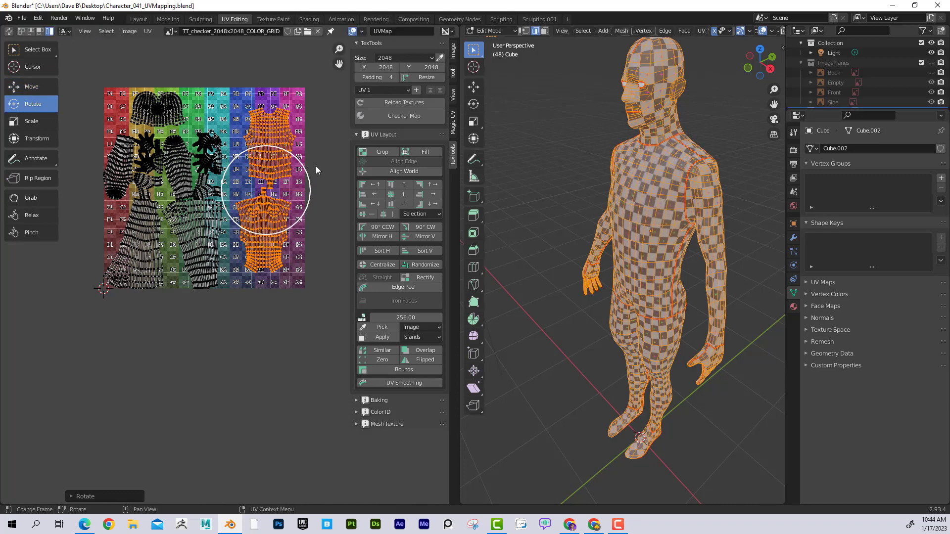
key(s)
key(y)
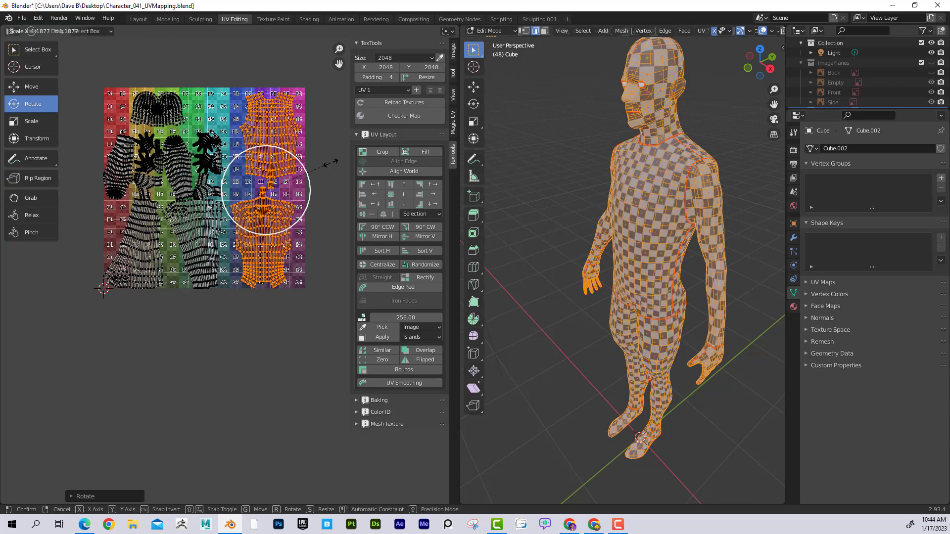
click(320, 159)
- Scale the head island up slightly and nudge it horizontally toward the torso islands, filling the space above the arms
click(174, 120)
key(s)
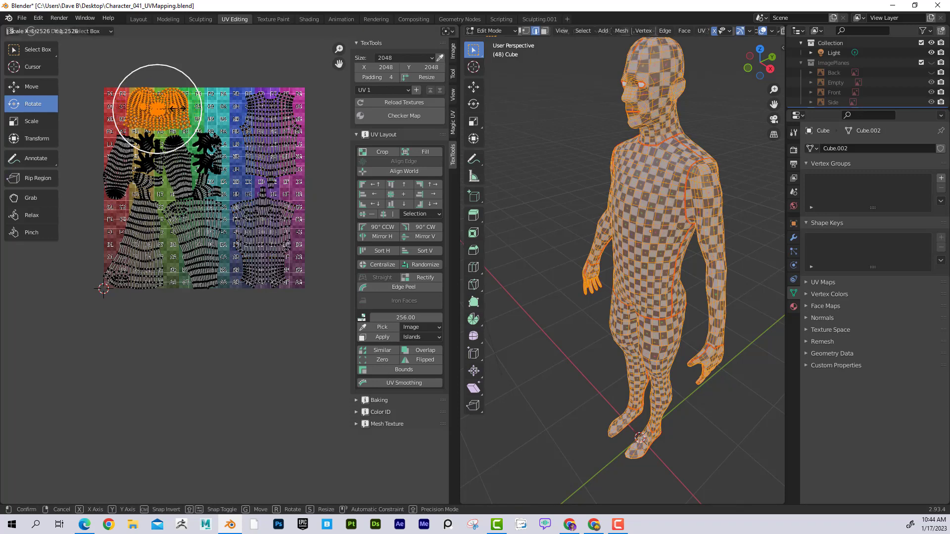
click(202, 126)
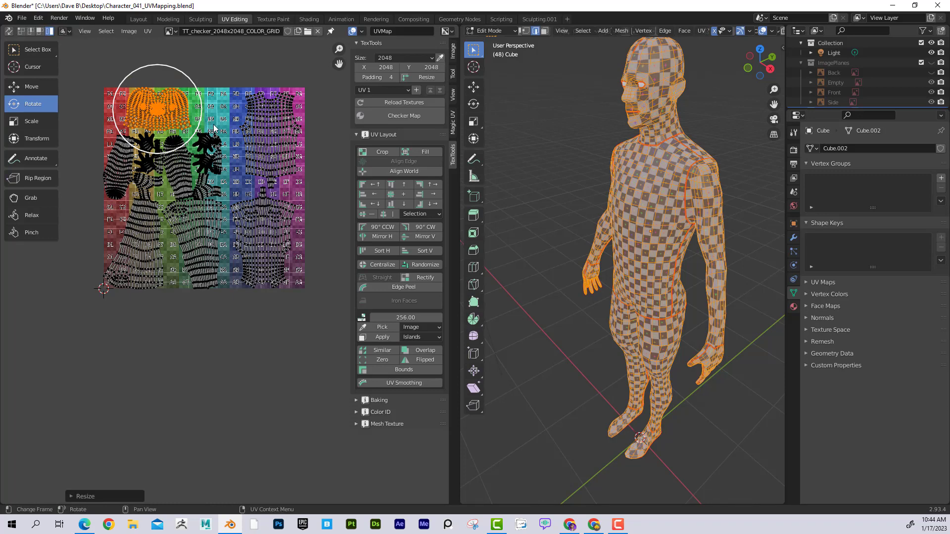
key(g)
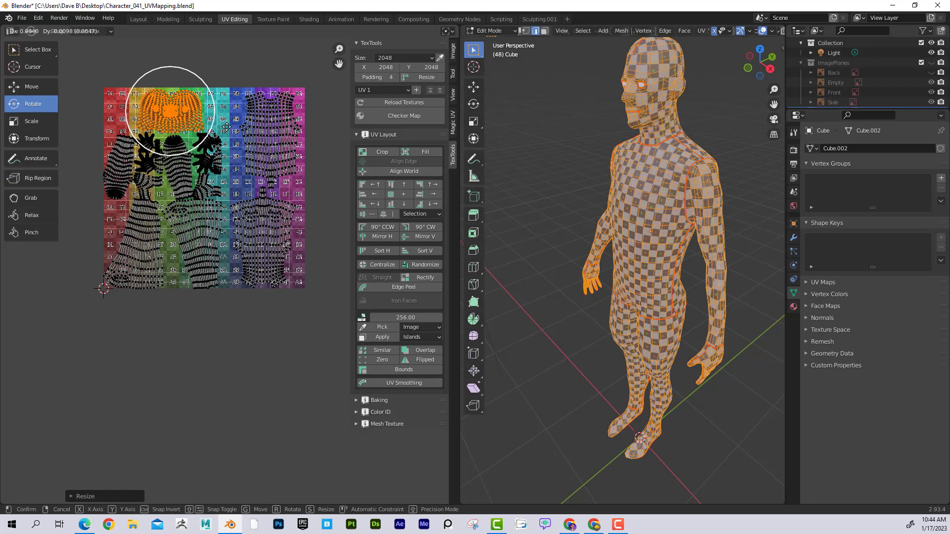
click(221, 126)
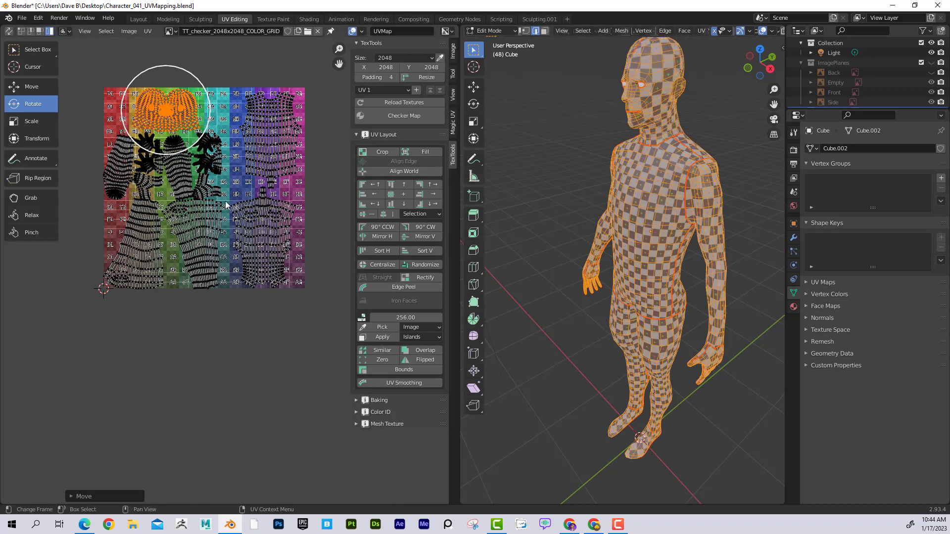
- Pick the small mouth-interior island beside the upper hand, rotate it and move it clear into the blue column
scroll(193, 193, up, 2)
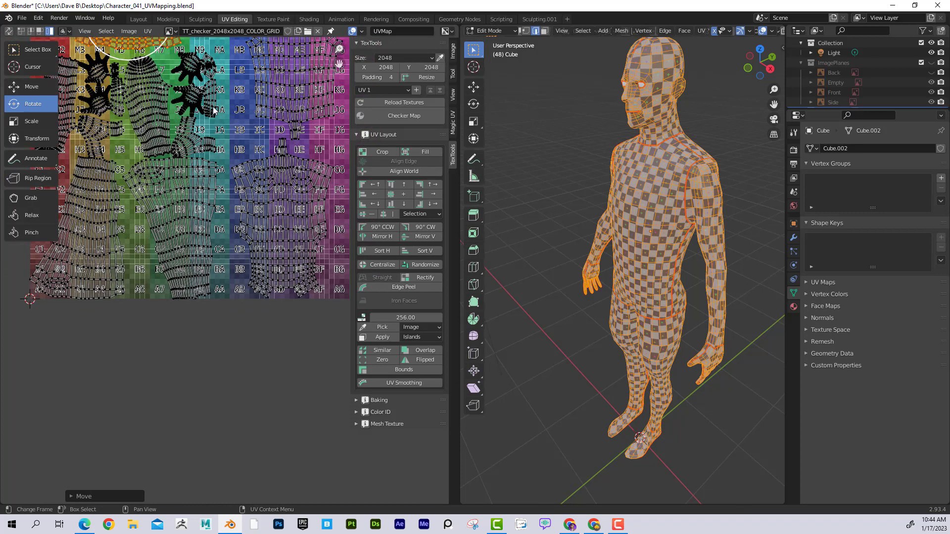
click(214, 110)
scroll(210, 183, down, 1)
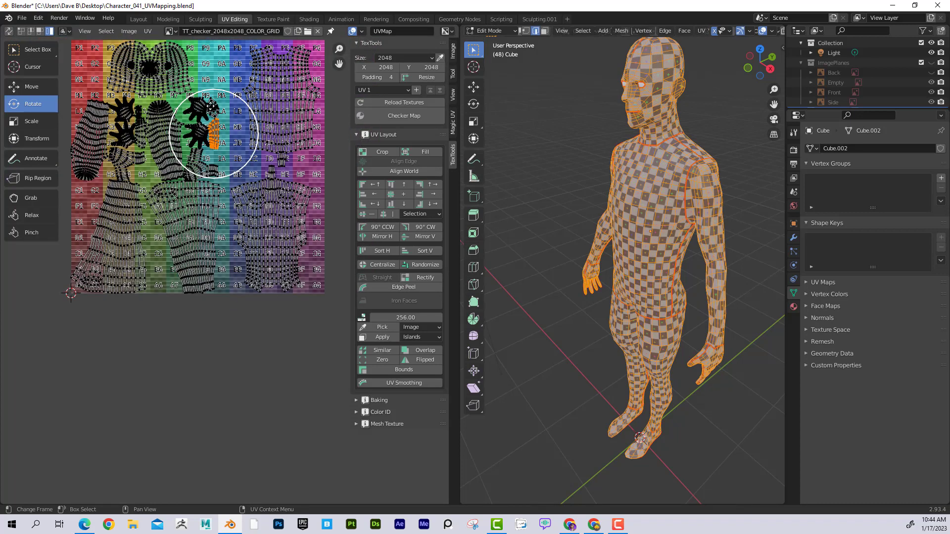
click(211, 107)
drag(213, 105, 213, 110)
middle_drag(609, 218, 598, 201)
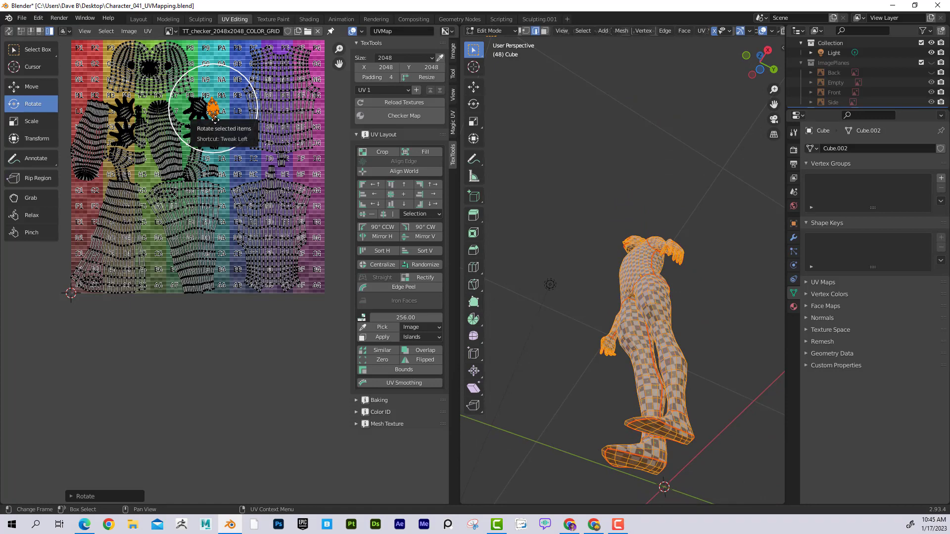
mouse_move(215, 119)
mouse_down()
mouse_move(208, 113)
mouse_move(253, 133)
mouse_move(245, 151)
mouse_move(221, 123)
mouse_move(230, 117)
mouse_up()
- Isolate the character in local view and frame its head and shoulders from the front
middle_drag(575, 230, 626, 239)
scroll(621, 156, up, 3)
scroll(620, 156, up, 3)
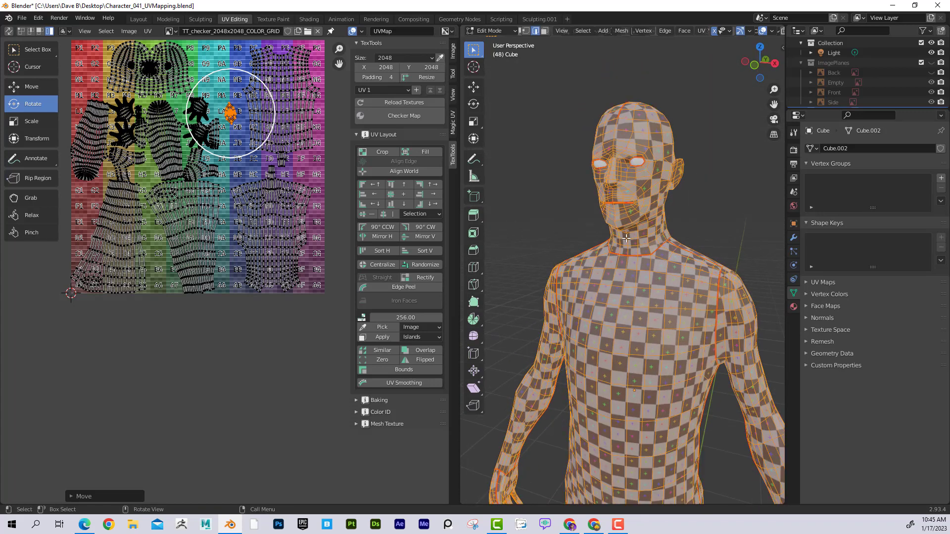
key(KP_Divide)
scroll(626, 238, up, 5)
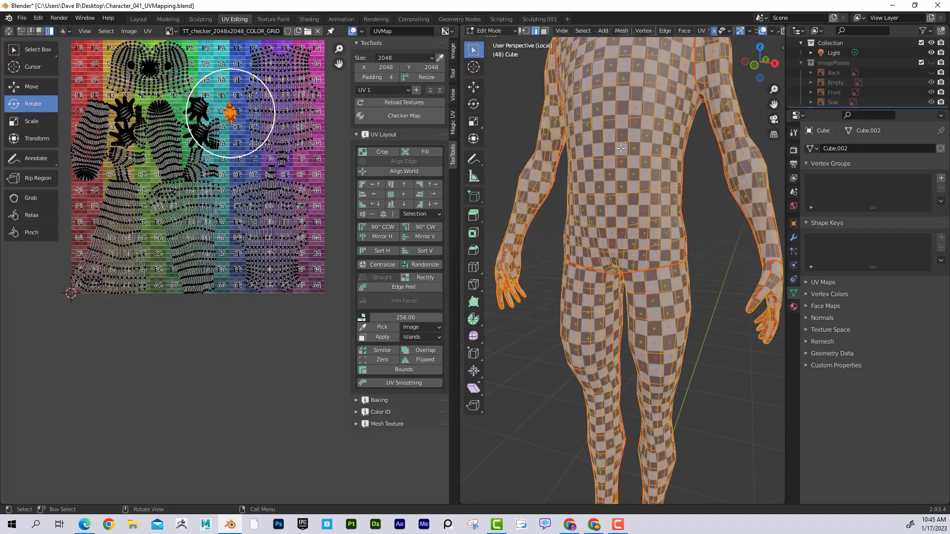
shift+middle_drag(630, 116, 630, 300)
scroll(627, 238, up, 4)
shift+middle_drag(624, 151, 623, 279)
middle_drag(624, 279, 625, 279)
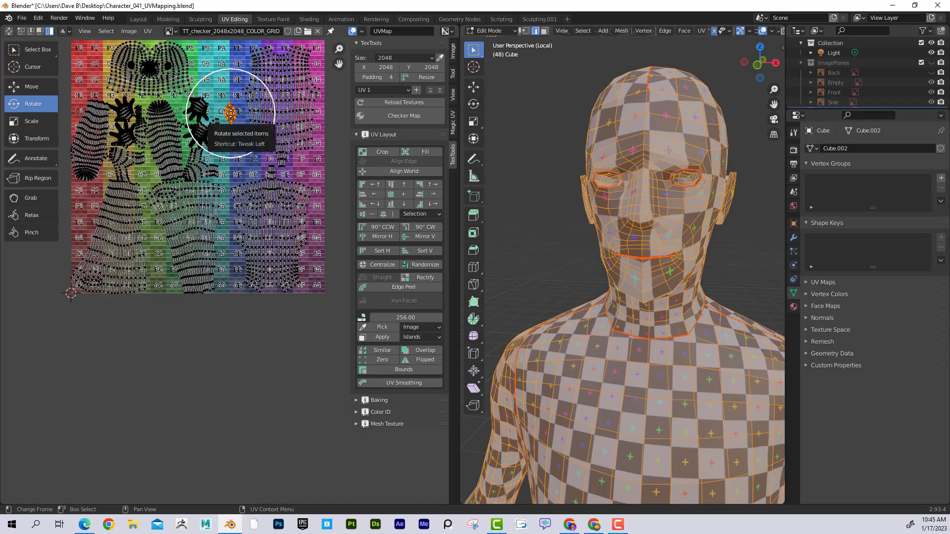
- Move the mouth-interior island down beside the lower hand, and move the small eye-socket island into the gap at grid cell G1
key(g)
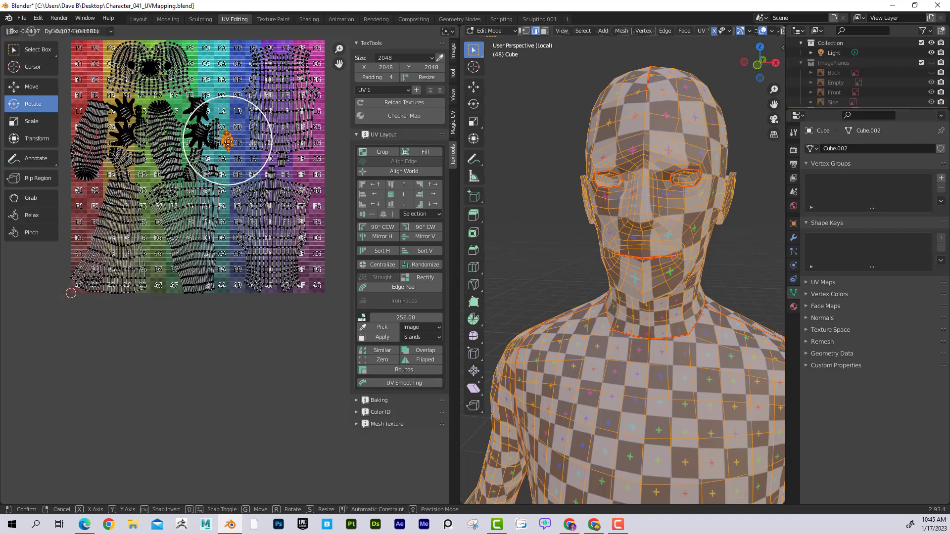
click(229, 142)
scroll(202, 148, up, 1)
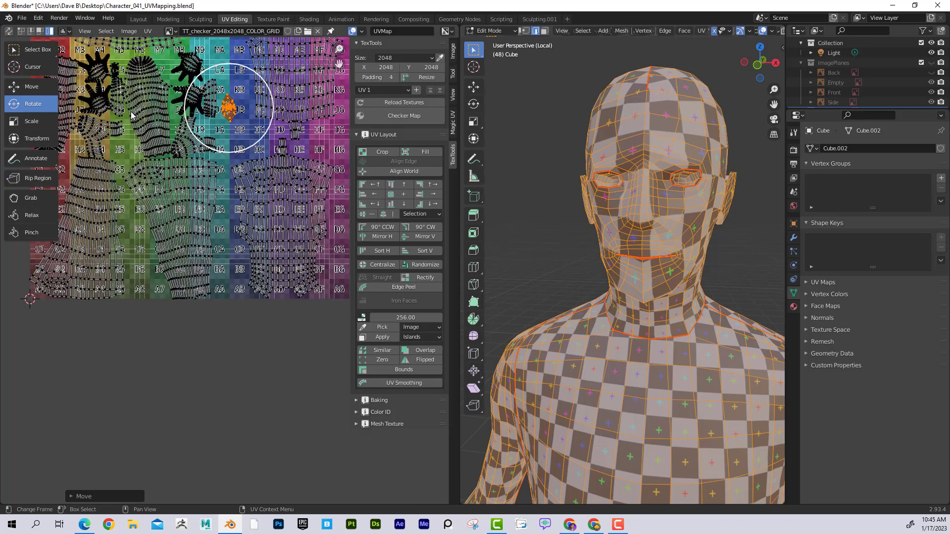
scroll(132, 115, up, 1)
middle_drag(133, 115, 195, 150)
click(174, 86)
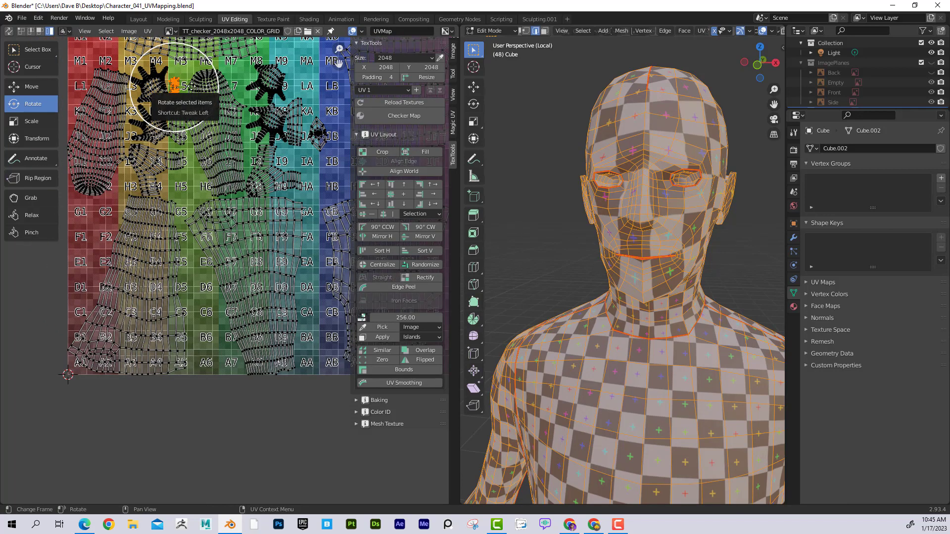
key(g)
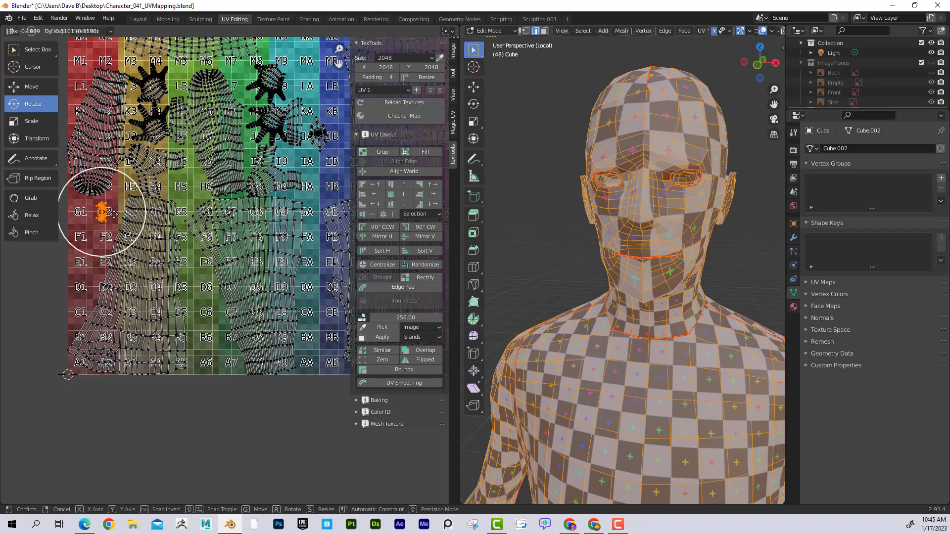
click(99, 220)
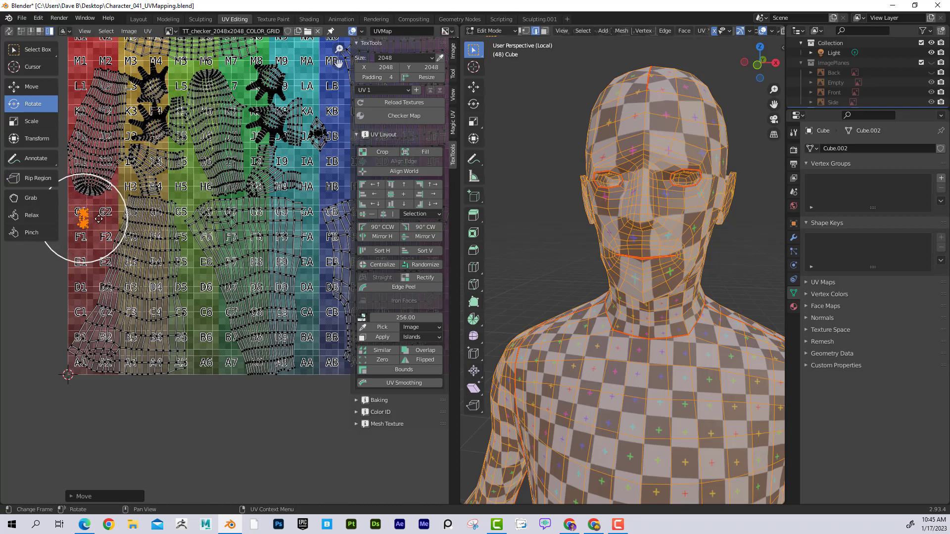
- Move the mouth-interior island directly below the eye-socket island, at grid cell F1
click(312, 141)
key(g)
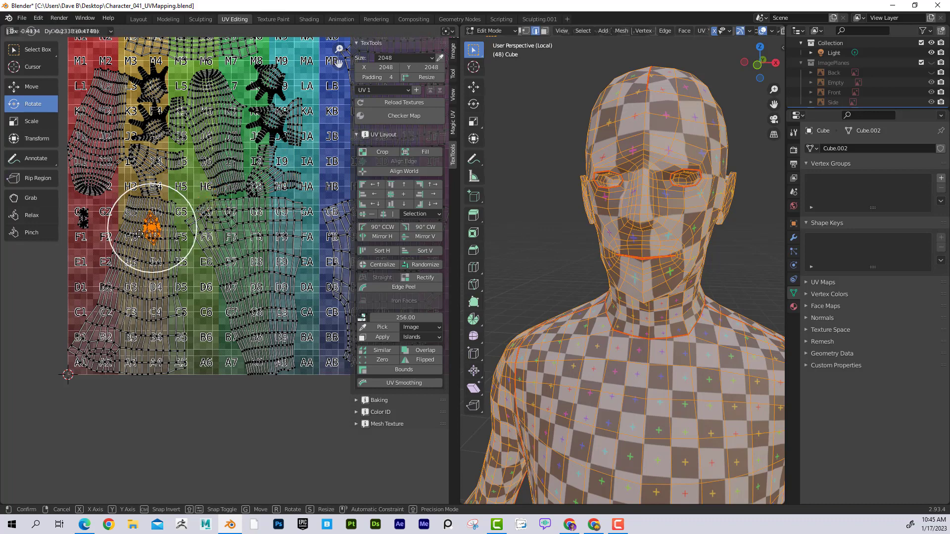
click(85, 248)
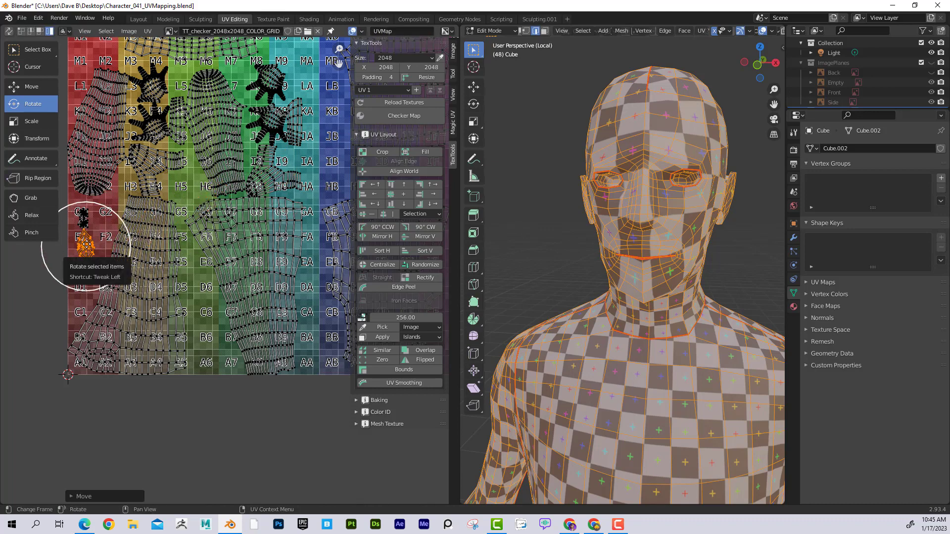
- Examine the mouth-interior island up close, clearing its selection and selecting it again
scroll(249, 242, up, 2)
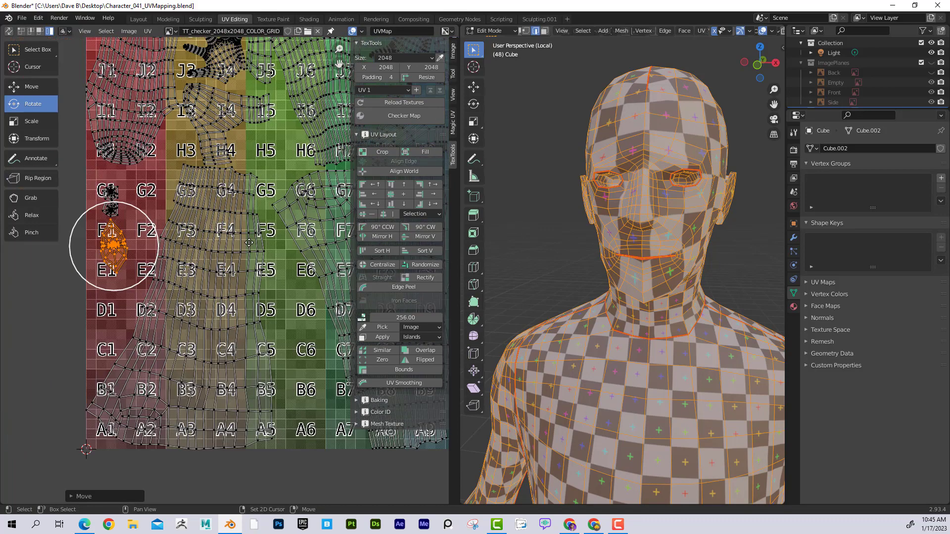
scroll(180, 201, up, 7)
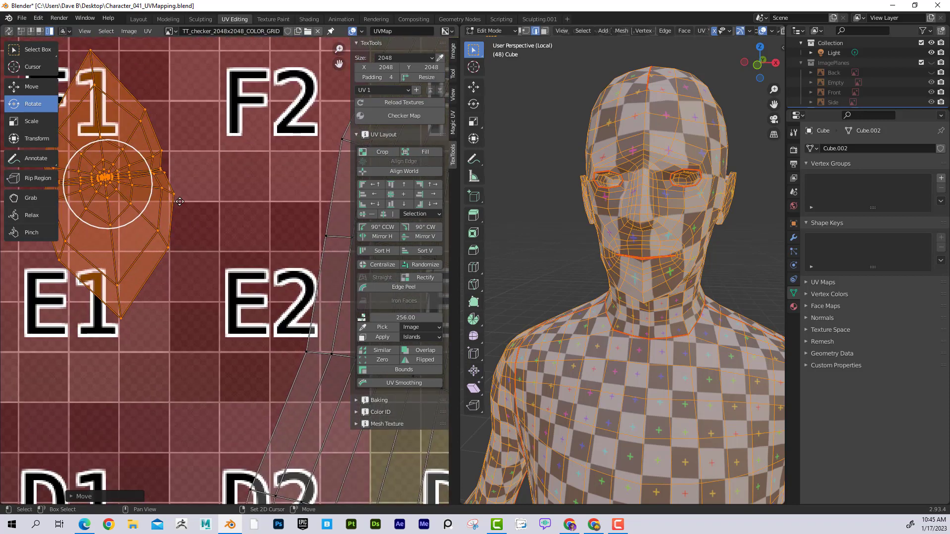
middle_drag(180, 202, 257, 235)
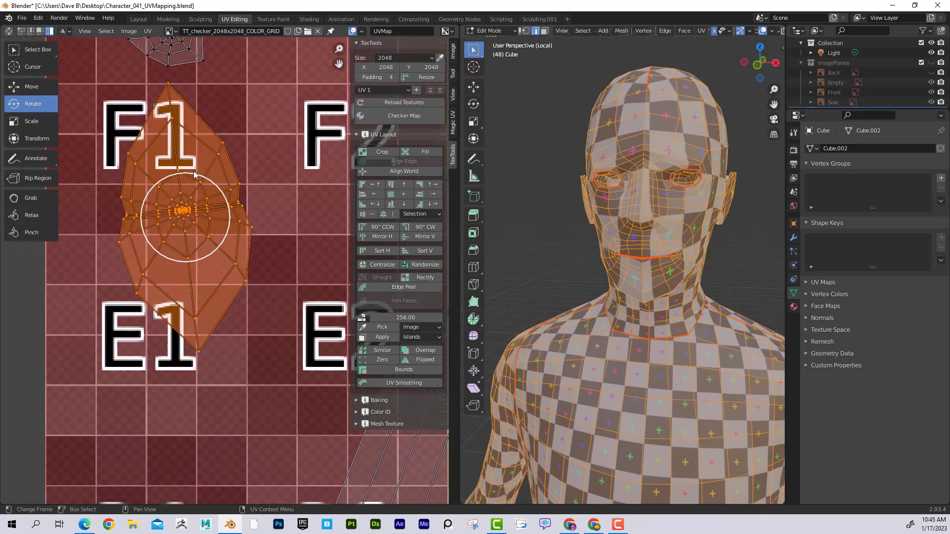
key(alt+a)
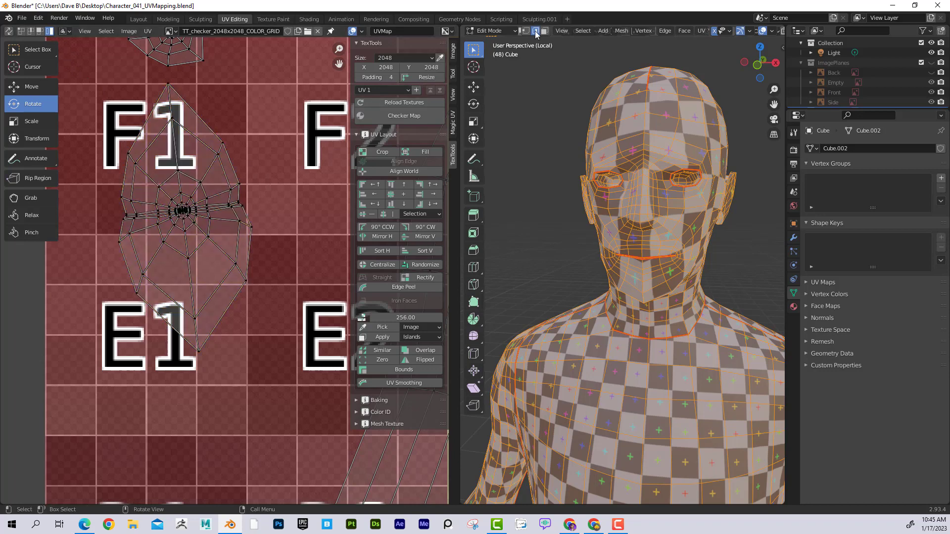
click(236, 207)
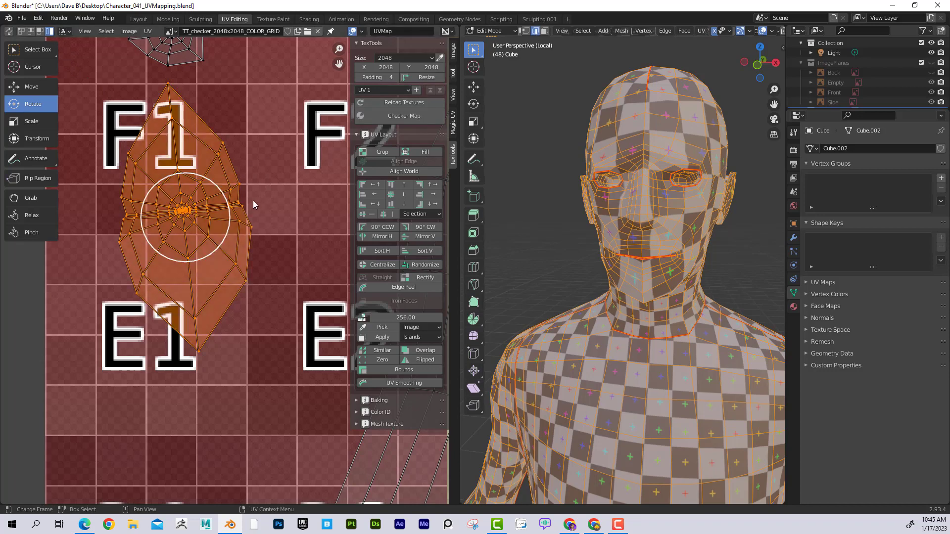
- Select the edge loop inside the mouth opening, between the two lip seams on the model
scroll(658, 154, up, 10)
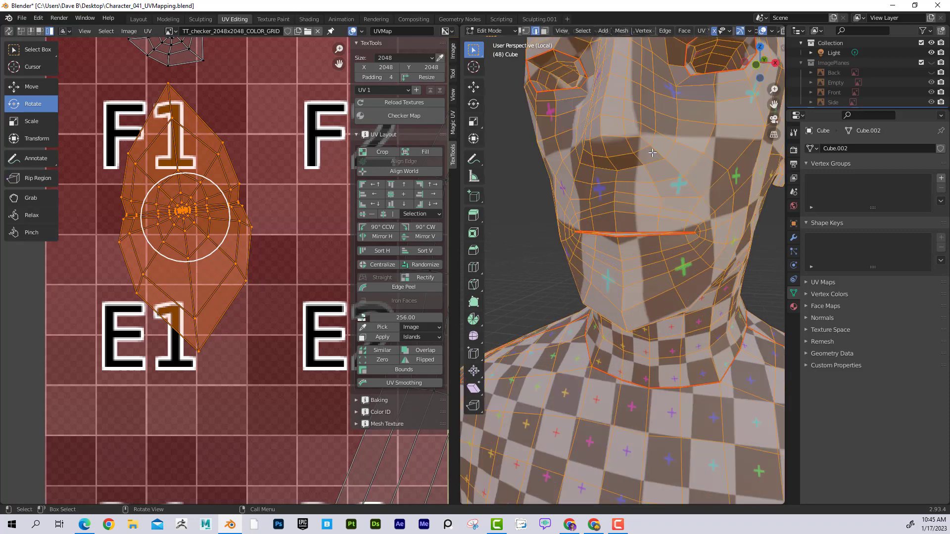
scroll(652, 169, up, 4)
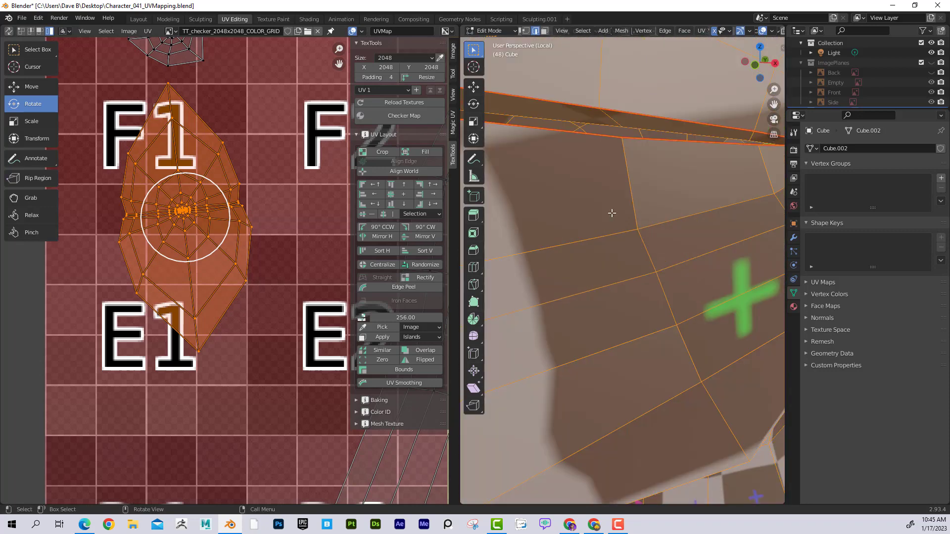
middle_drag(616, 157, 594, 191)
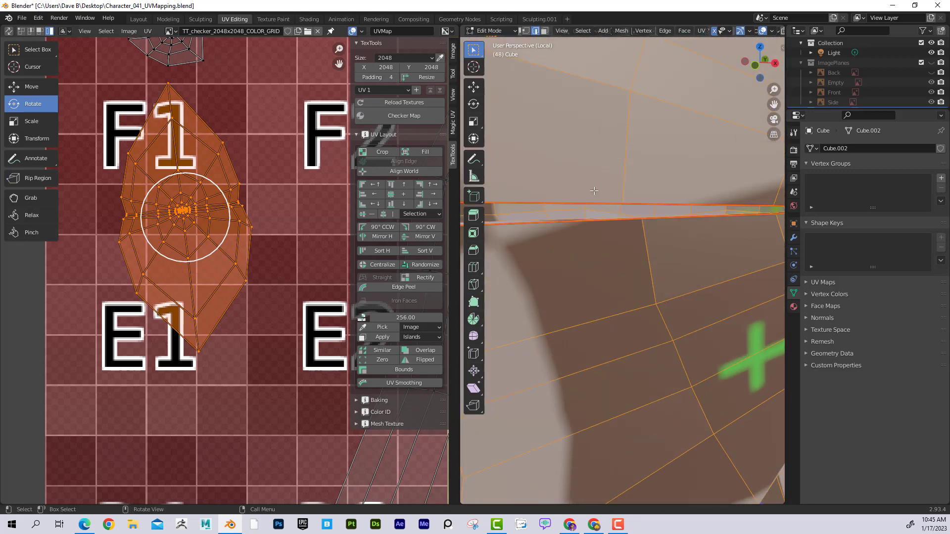
alt+click(564, 212)
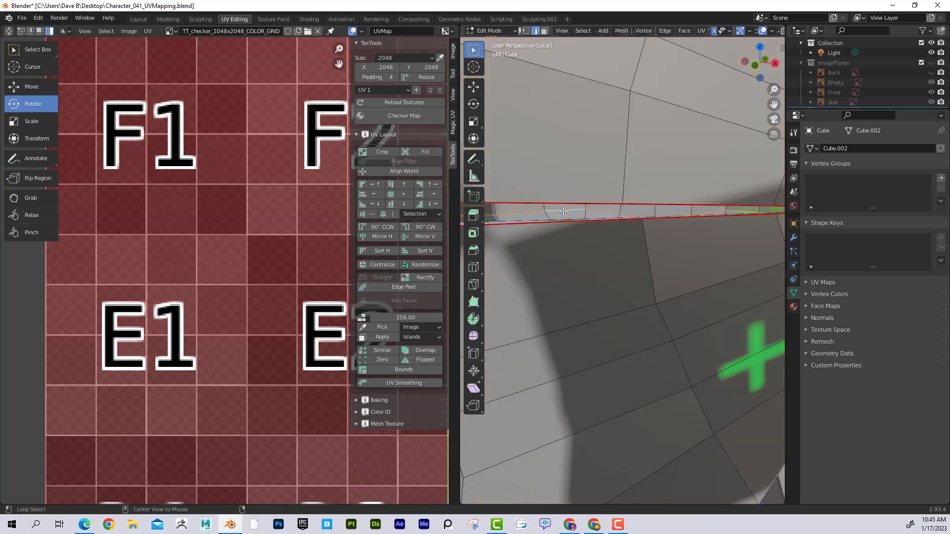
- Examine the seam around the character's lips, from the middle of the mouth to both corners
scroll(609, 218, down, 10)
scroll(308, 206, down, 6)
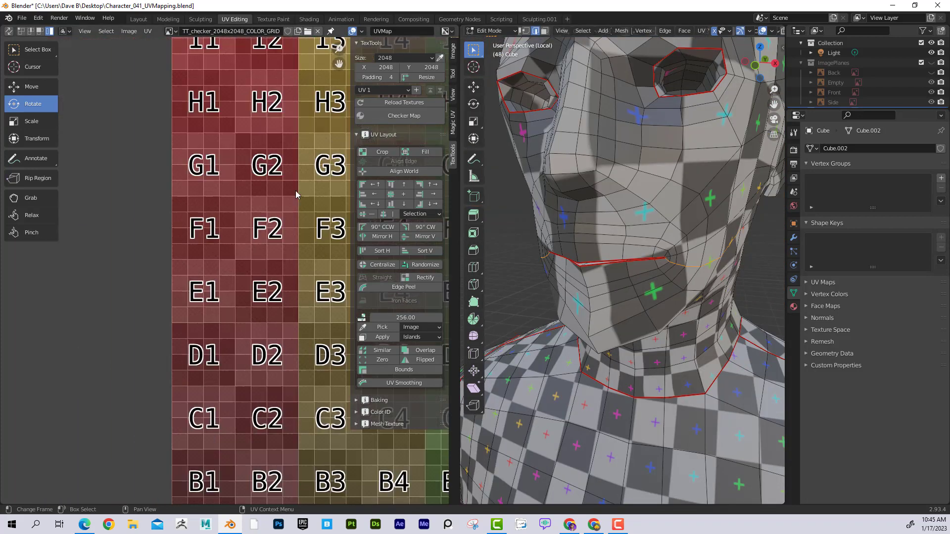
scroll(231, 158, up, 2)
middle_drag(231, 159, 166, 195)
alt+middle_drag(699, 221, 655, 292)
middle_drag(644, 195, 637, 223)
scroll(636, 223, up, 8)
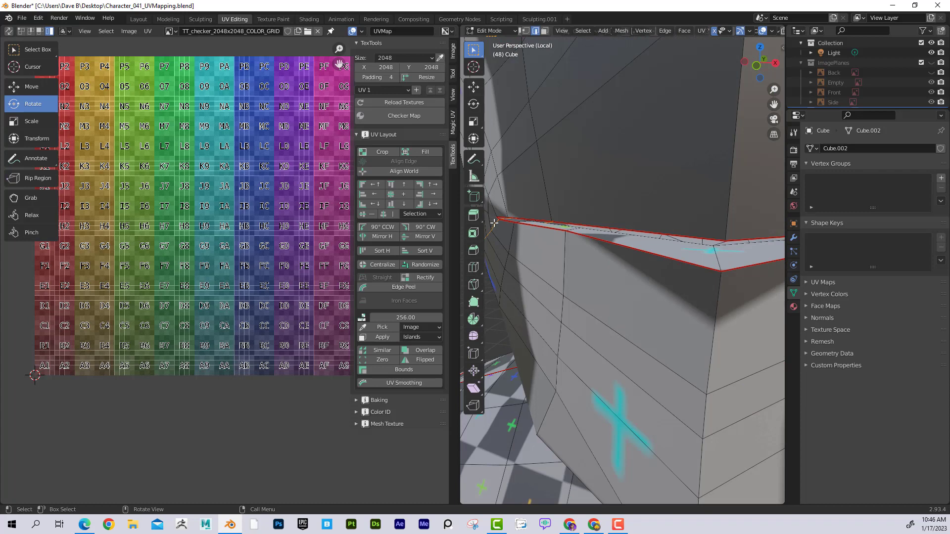
scroll(549, 221, down, 3)
middle_drag(572, 220, 558, 210)
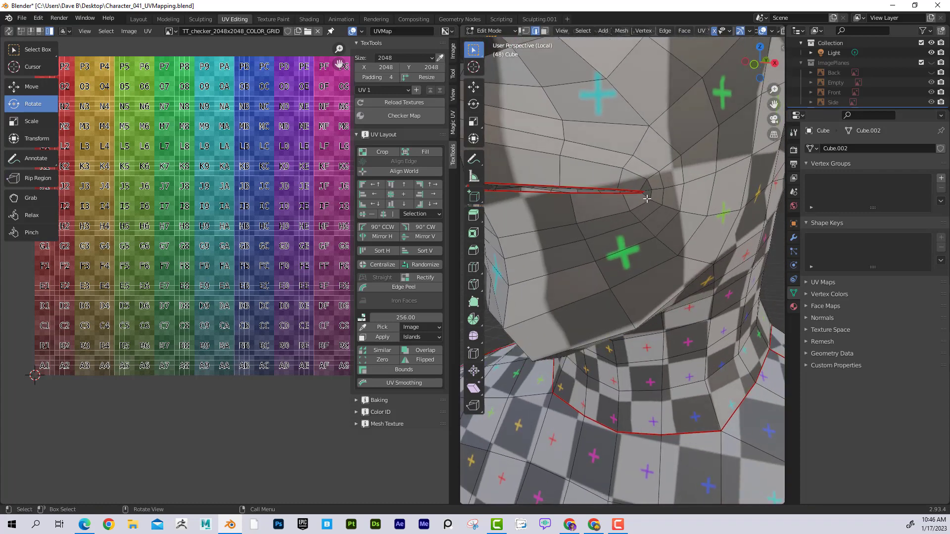
- Try to select the edge path through the mouth from one lip corner to the other, and undo that selection
middle_drag(649, 191, 668, 191)
scroll(668, 191, up, 4)
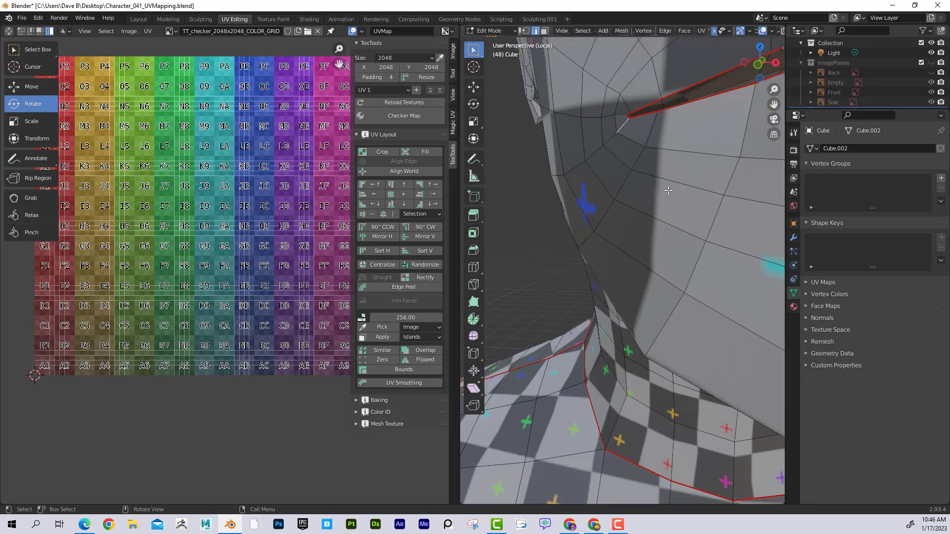
click(623, 114)
click(619, 114)
shift+middle_drag(623, 116, 544, 213)
scroll(618, 222, down, 2)
middle_drag(659, 228, 641, 232)
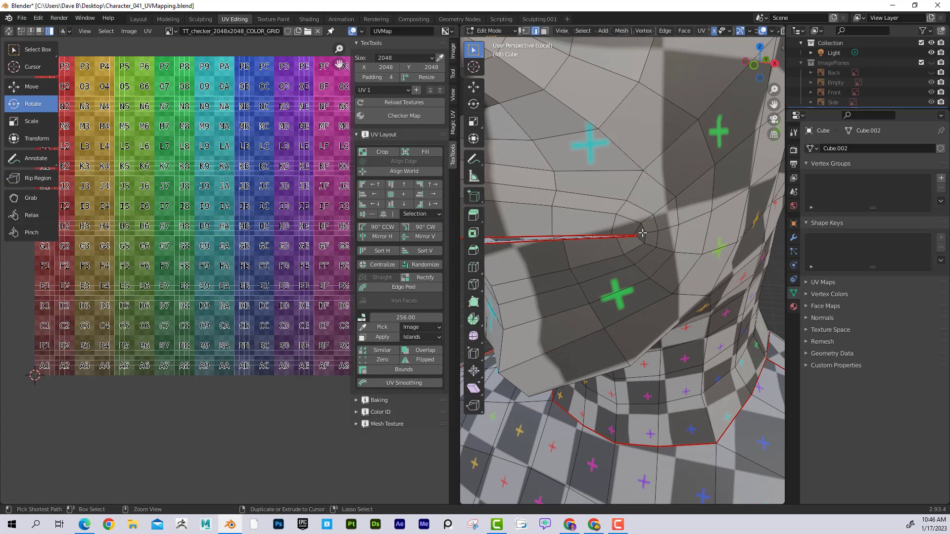
ctrl+click(643, 233)
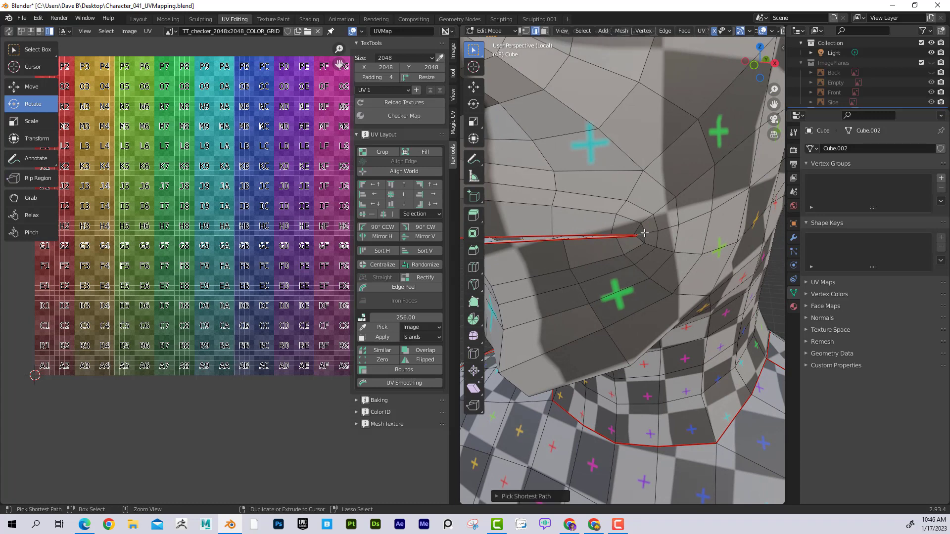
middle_drag(662, 231, 639, 211)
key(ctrl+z)
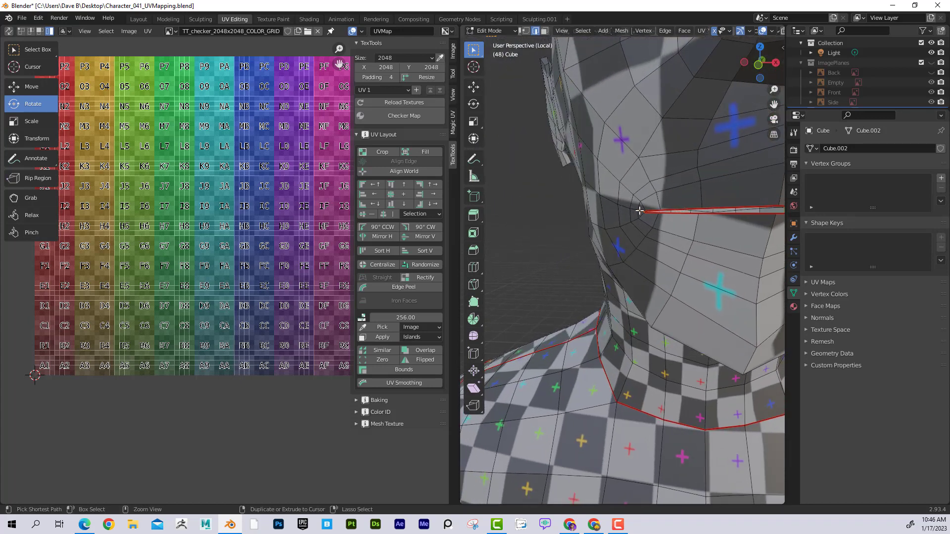
- Select the shortest edge path inside the mouth between its two corners and mark it as a seam
middle_drag(643, 211, 660, 210)
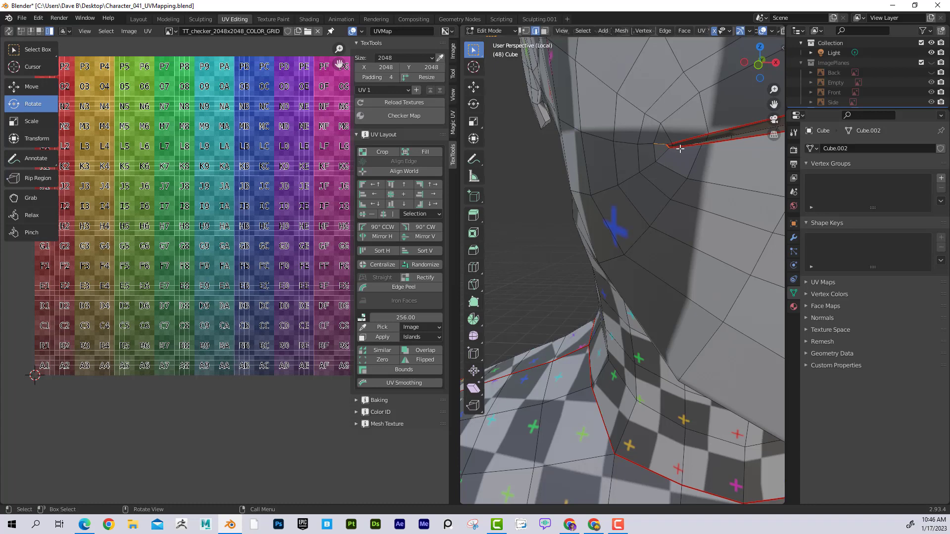
shift+middle_drag(728, 134, 669, 150)
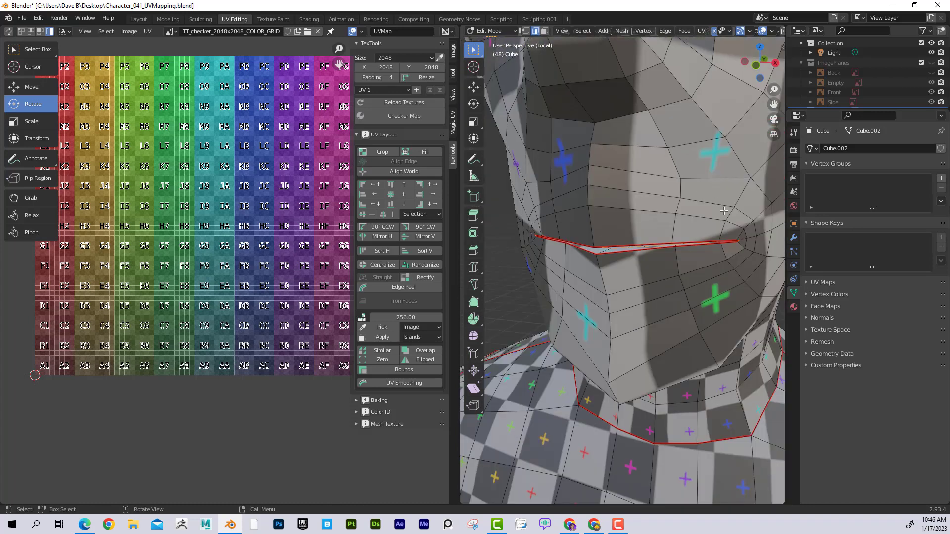
middle_drag(727, 225, 719, 221)
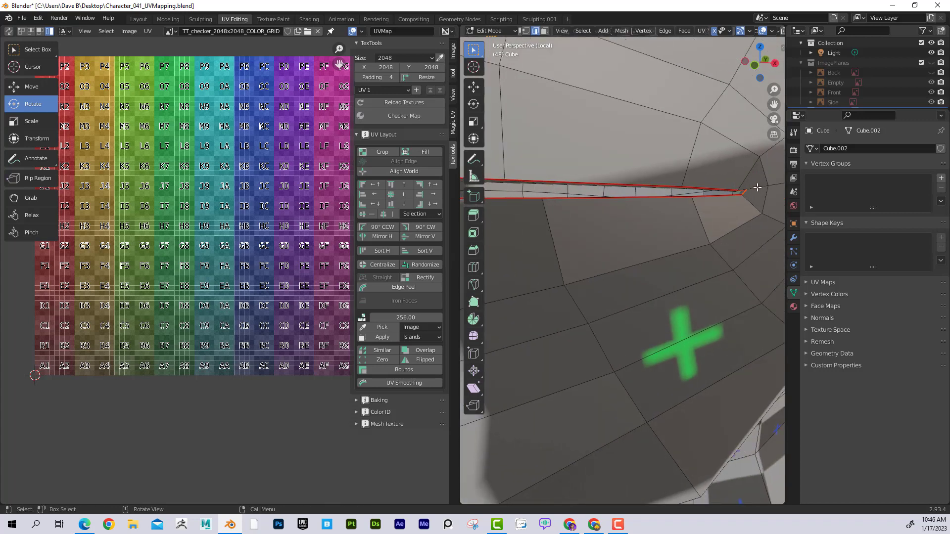
middle_drag(758, 189, 605, 205)
ctrl+click(600, 205)
scroll(605, 205, down, 7)
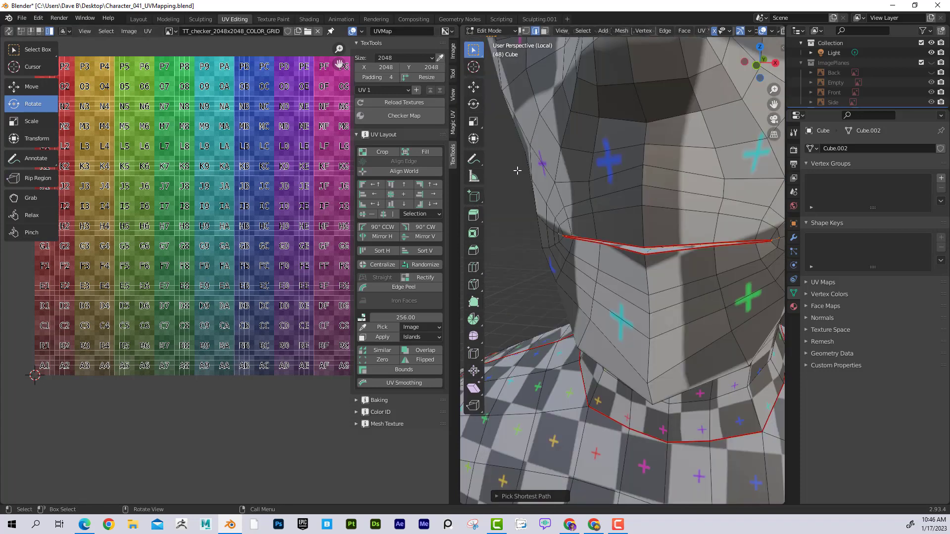
key(q)
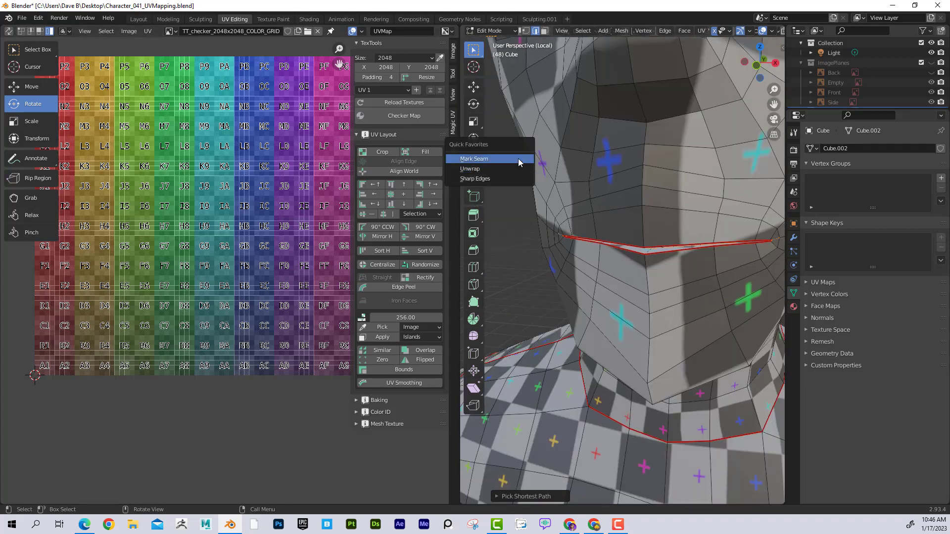
click(519, 159)
- Select the character's entire mesh and unwrap it with the added mouth seam
scroll(499, 165, down, 10)
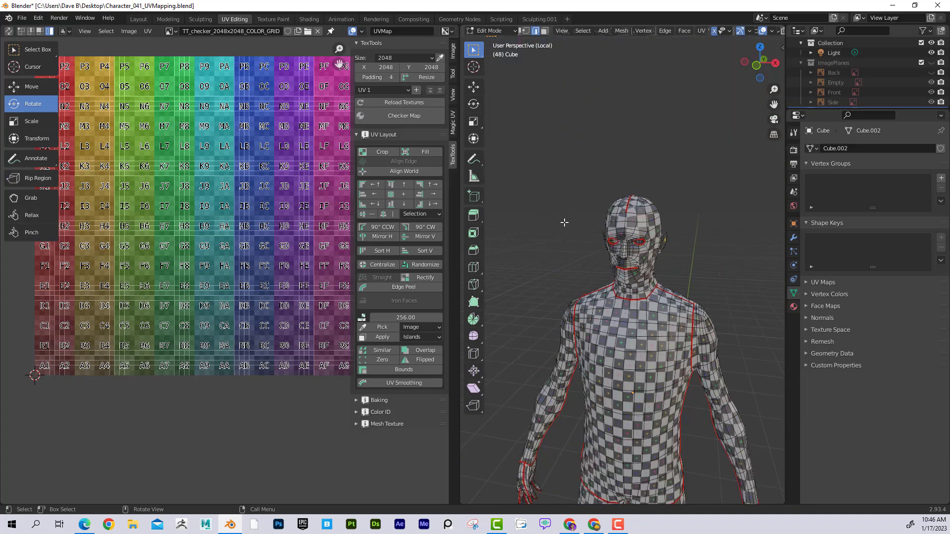
scroll(565, 223, down, 3)
shift+middle_drag(568, 195, 567, 110)
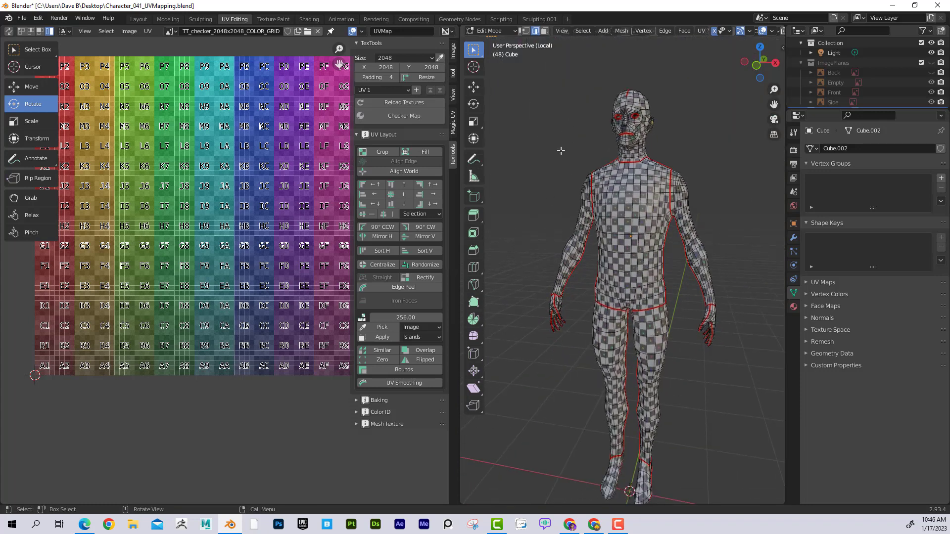
key(a)
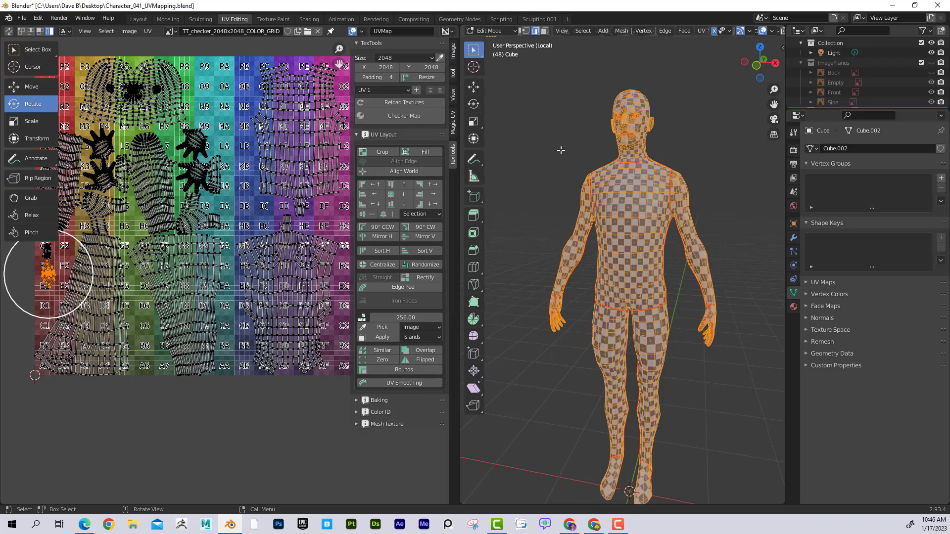
key(q)
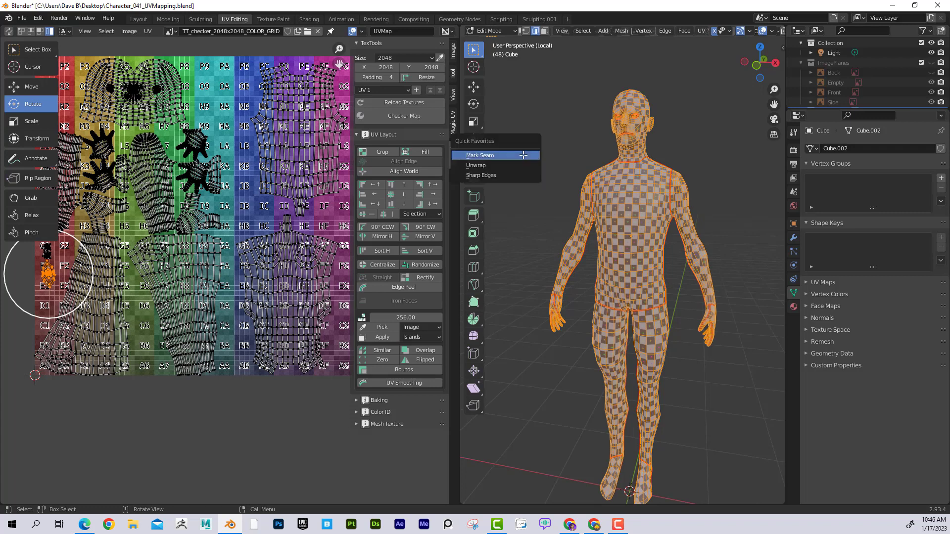
click(519, 163)
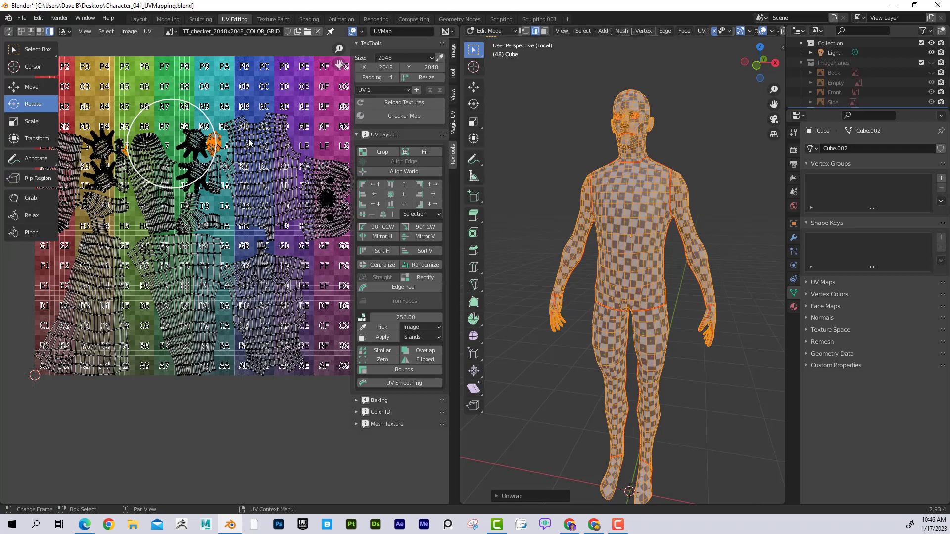
- Select the mouth-interior island near grid cell L9 and examine its edge layout up close
click(223, 123)
scroll(221, 123, up, 3)
middle_drag(208, 56, 244, 187)
click(238, 159)
scroll(228, 268, up, 3)
middle_drag(228, 268, 228, 353)
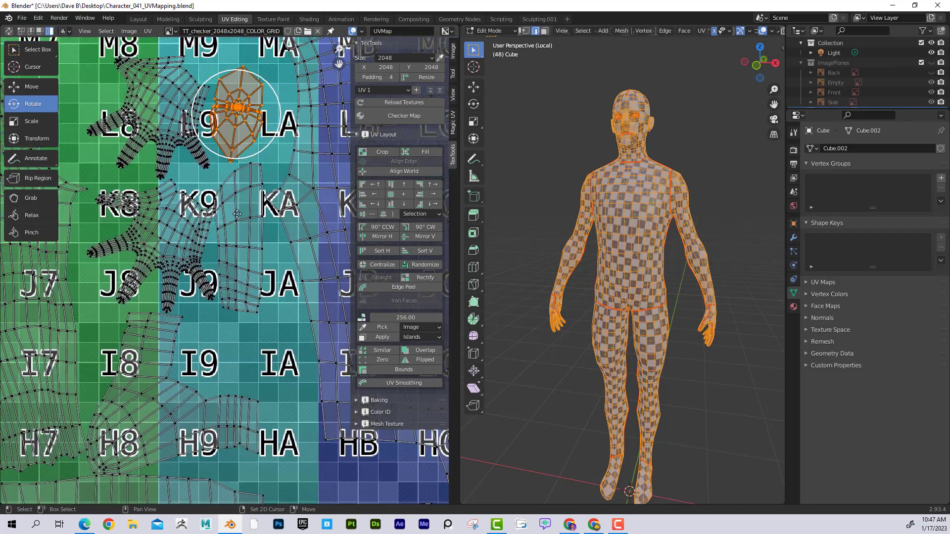
scroll(239, 189, up, 2)
scroll(239, 188, up, 2)
middle_drag(250, 69, 228, 229)
scroll(259, 189, up, 2)
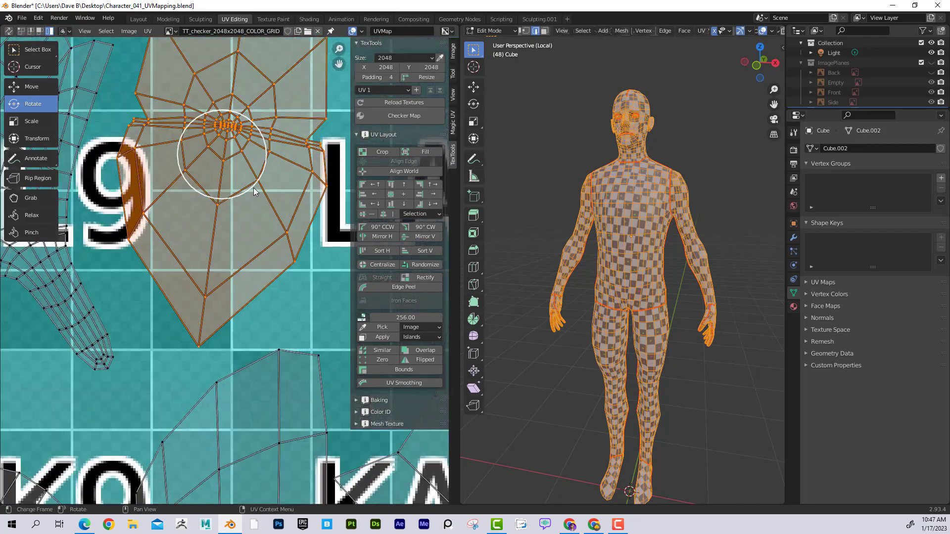
middle_drag(264, 188, 264, 260)
scroll(265, 259, up, 1)
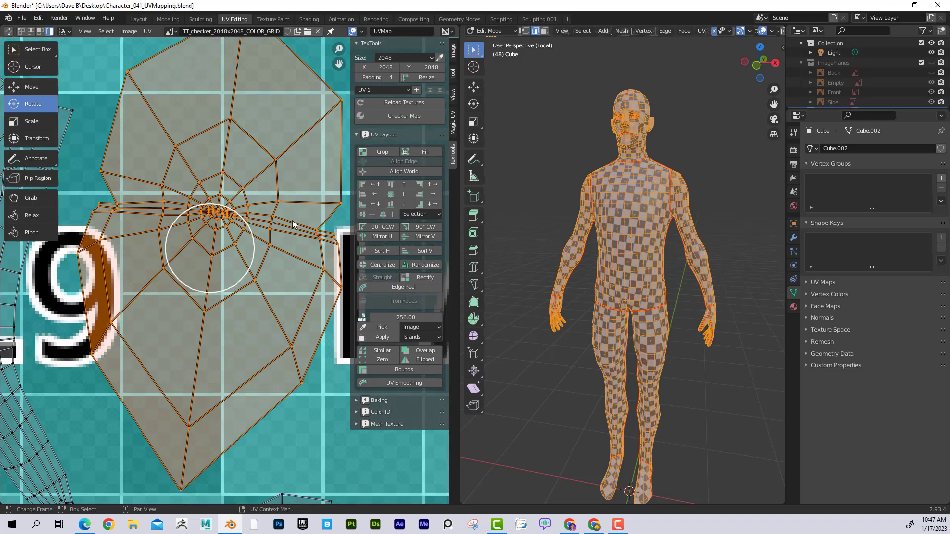
- With UV sync selection turned on, select the edge path across the middle of the mouth-interior island and mark it as a seam
click(30, 86)
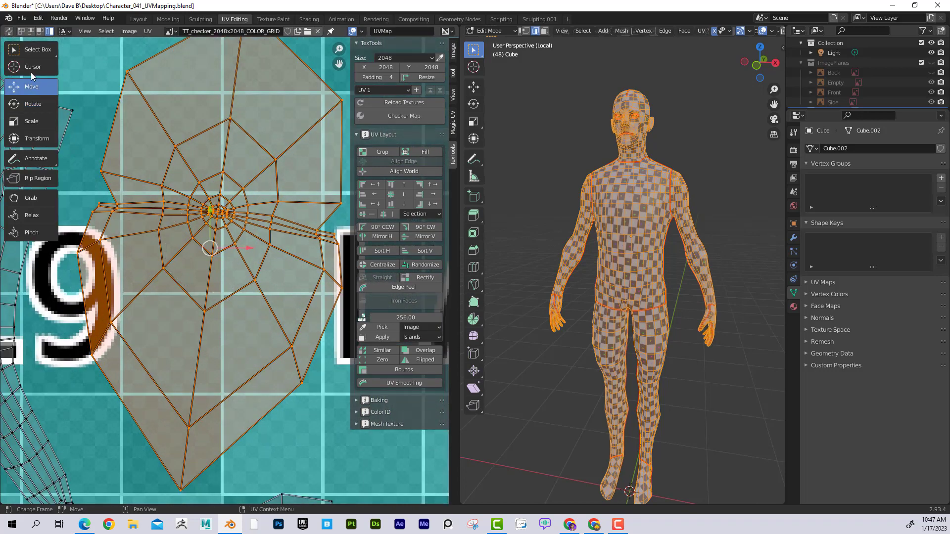
click(9, 31)
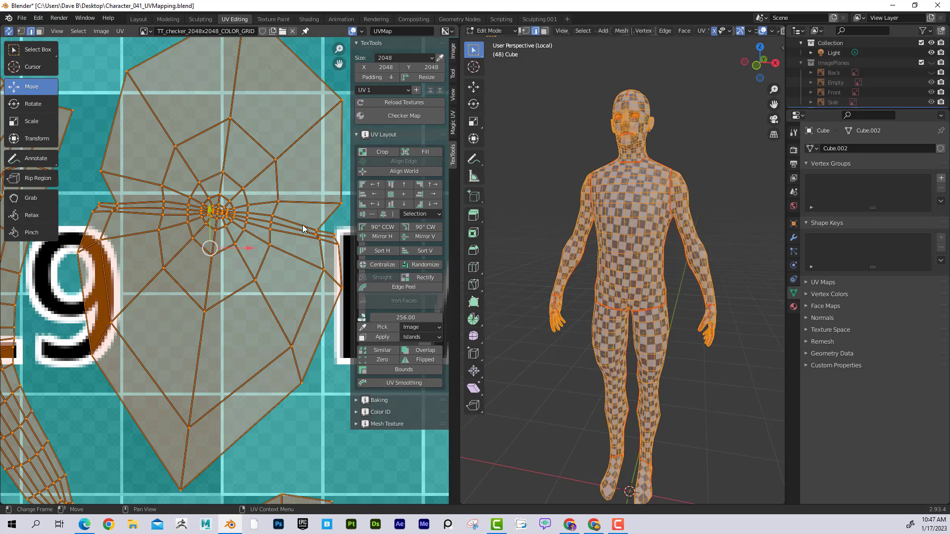
click(303, 228)
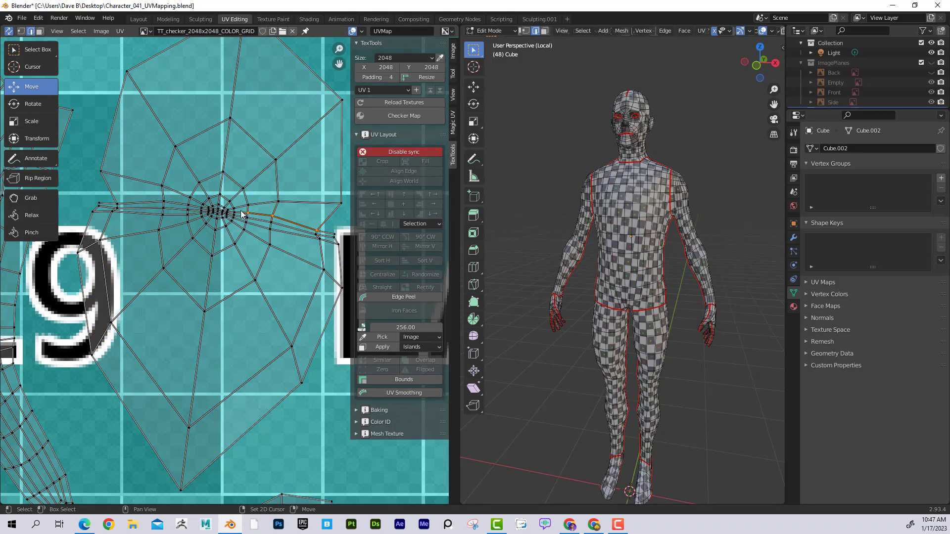
scroll(242, 213, up, 3)
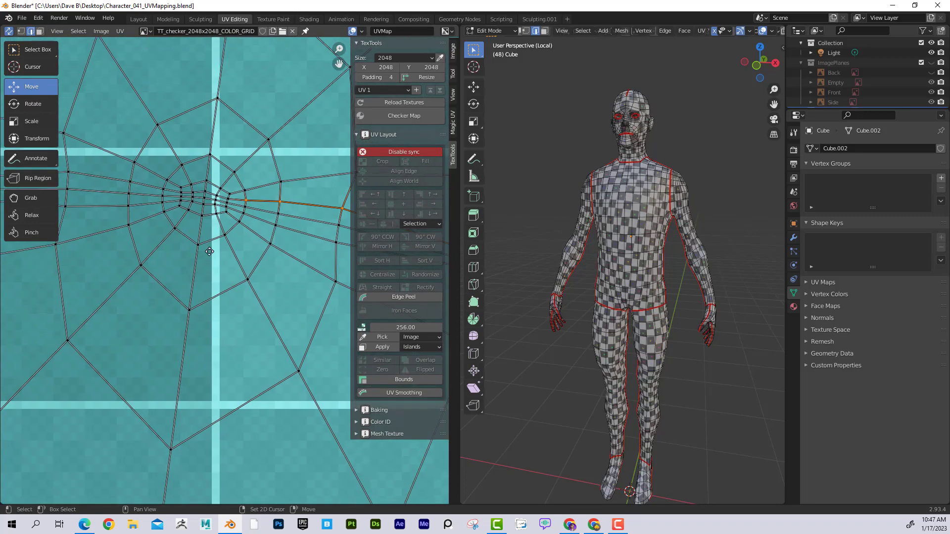
middle_drag(209, 251, 218, 277)
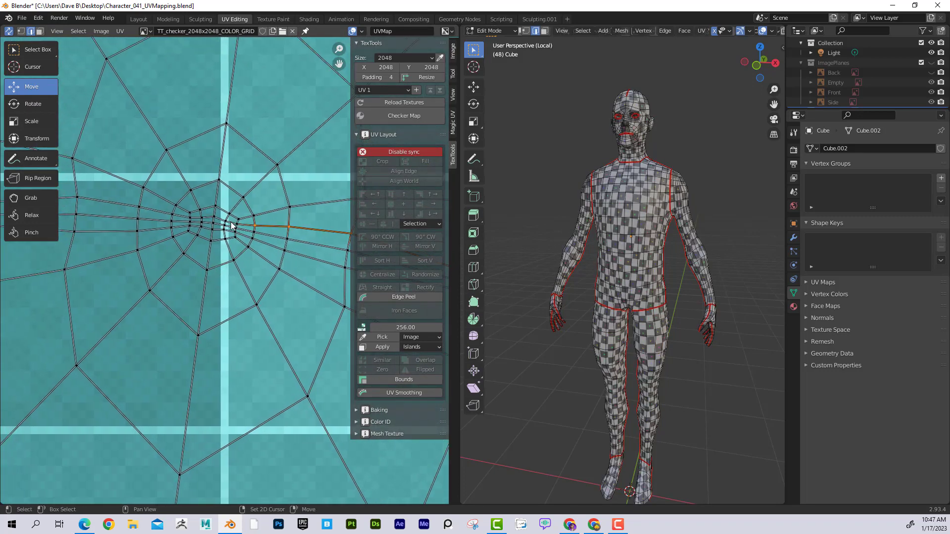
ctrl+click(201, 219)
ctrl+click(169, 215)
scroll(128, 208, down, 4)
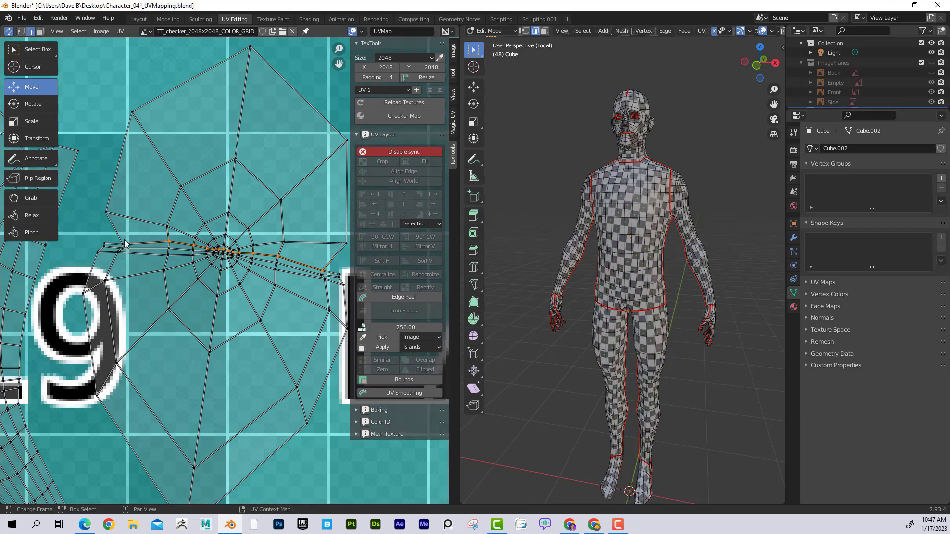
scroll(137, 246, down, 1)
middle_drag(188, 241, 197, 208)
key(q)
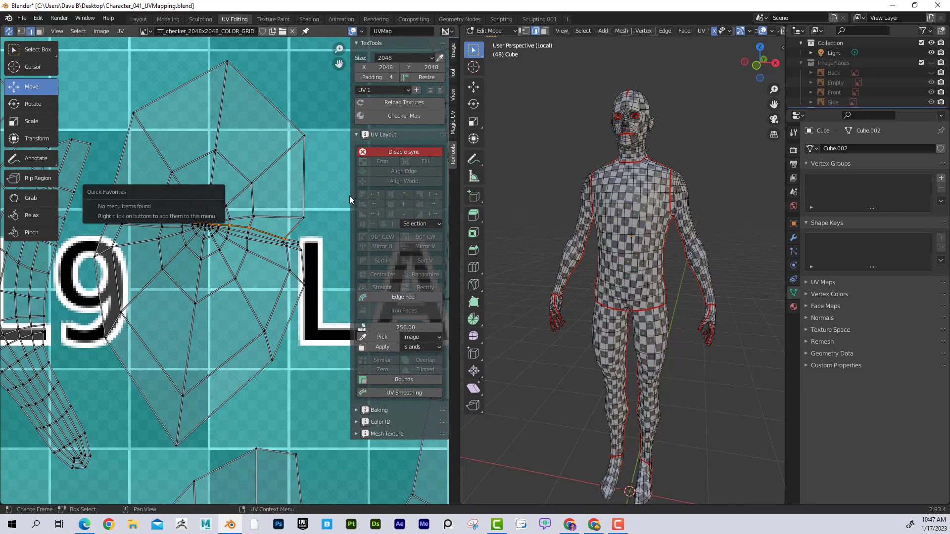
key(q)
click(517, 184)
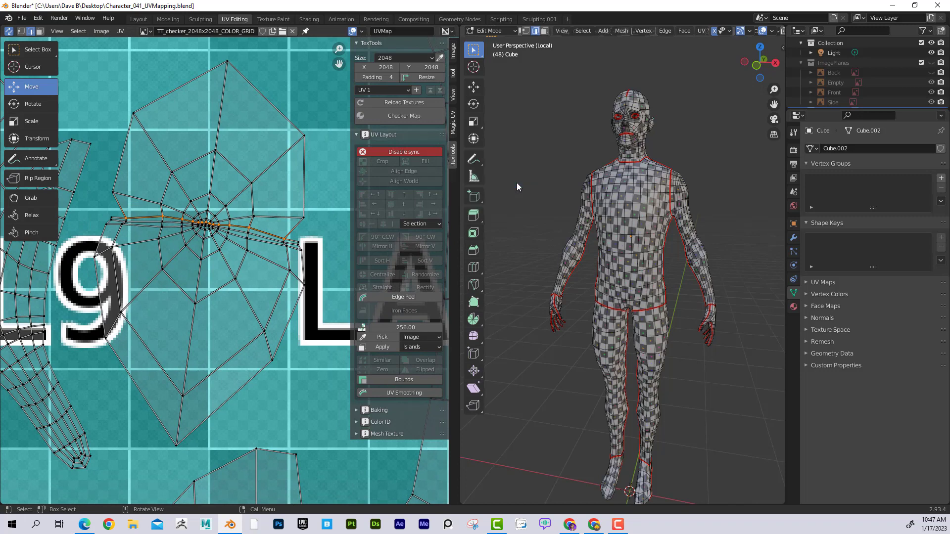
- Unwrap the whole character again with all geometry selected, applying the seam across the mouth-interior island
scroll(537, 184, up, 2)
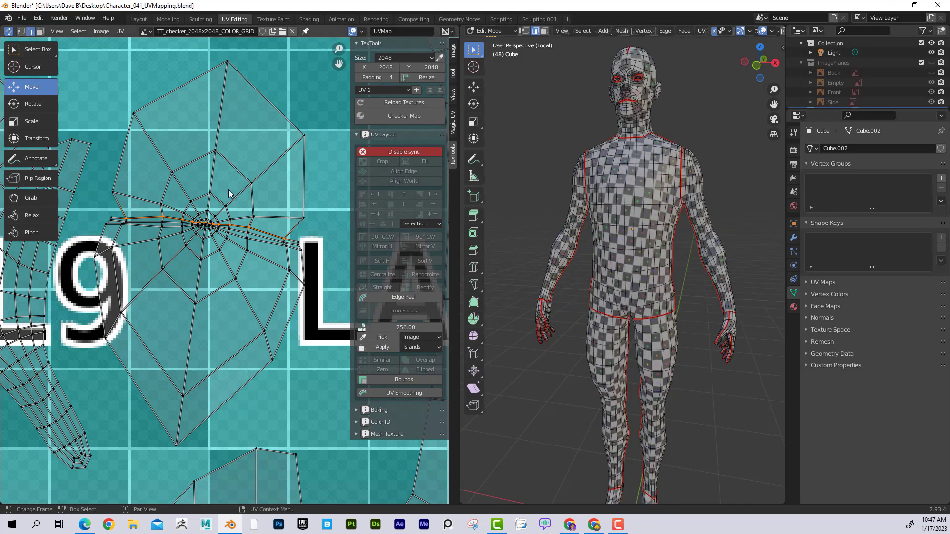
key(q)
click(507, 213)
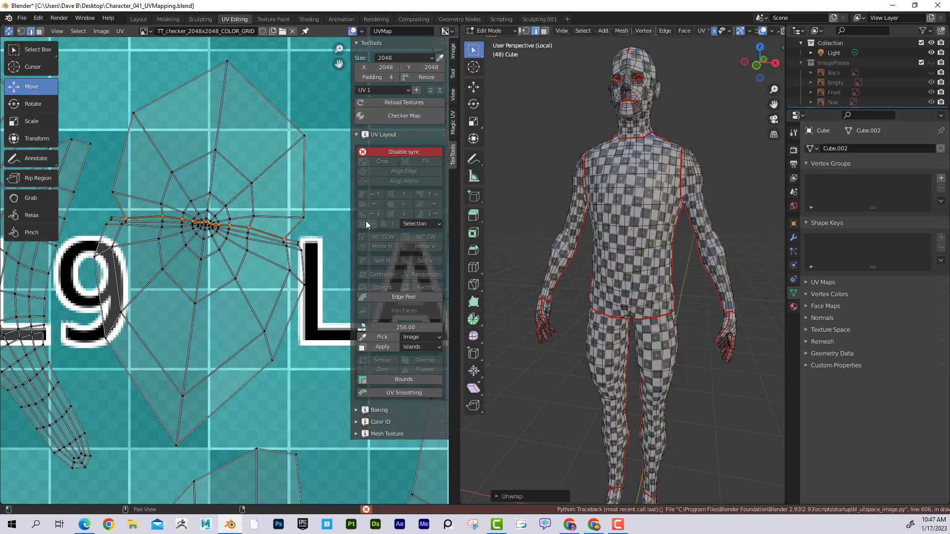
key(a)
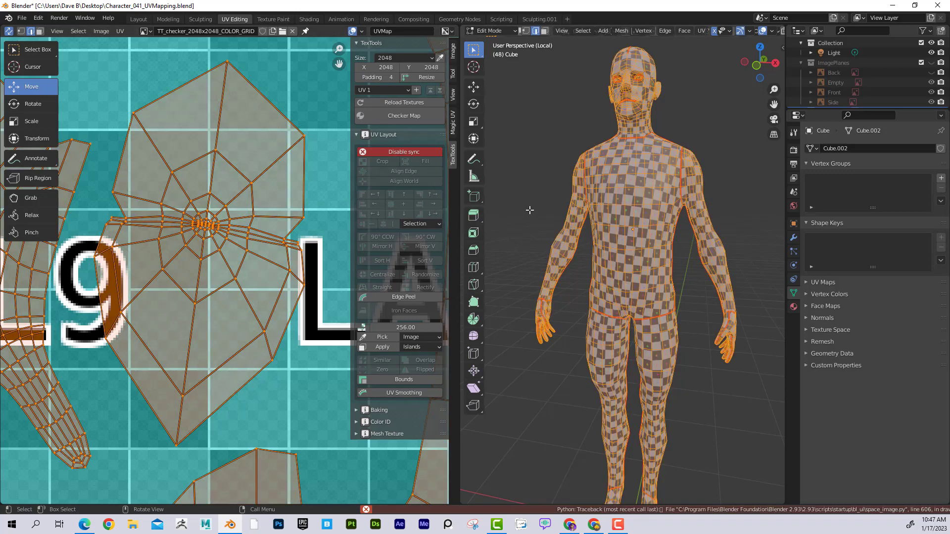
key(q)
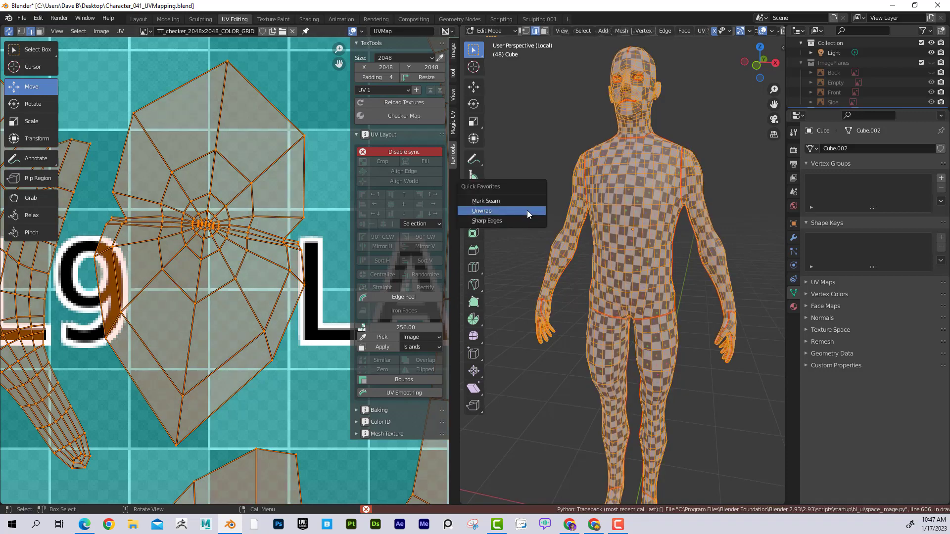
click(527, 210)
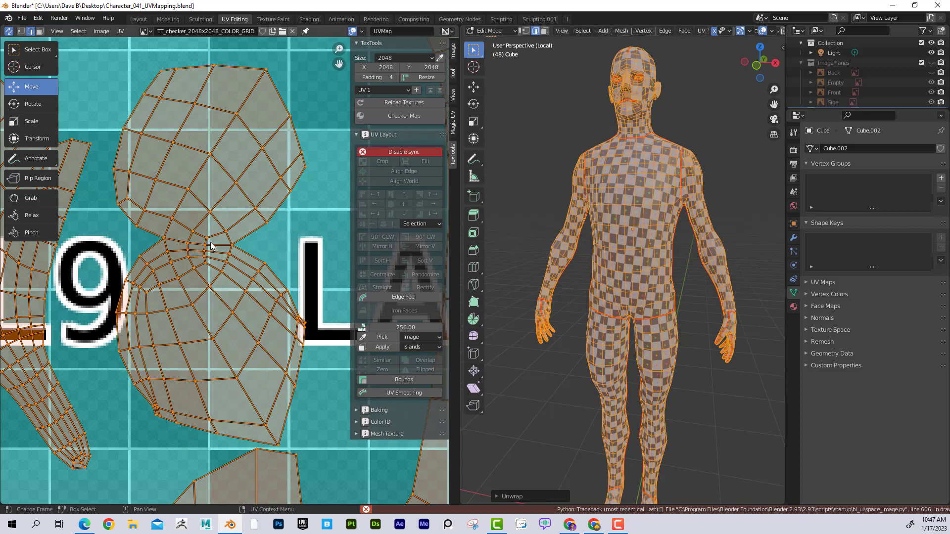
- Mark the edges across the narrow neck between the mouth-interior island's two halves as a seam, and run Unwrap
key(alt+a)
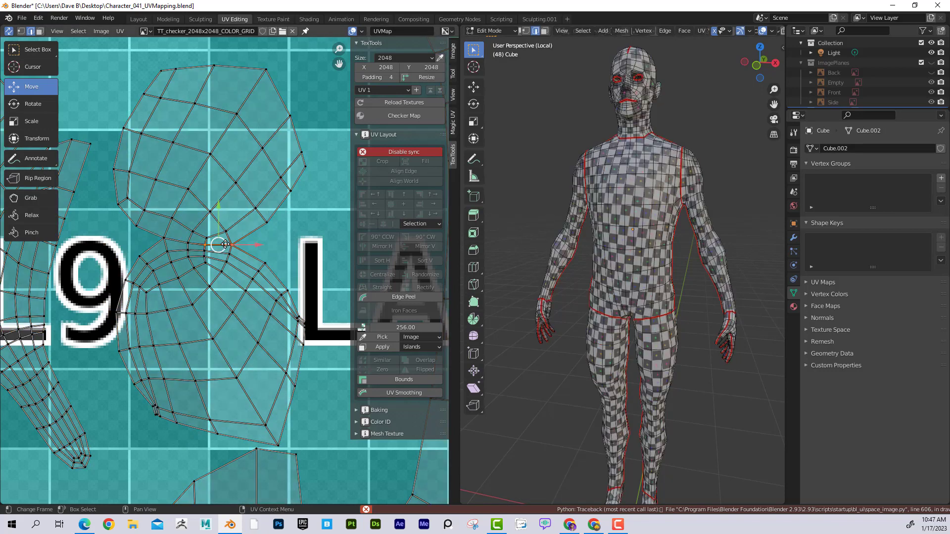
click(188, 242)
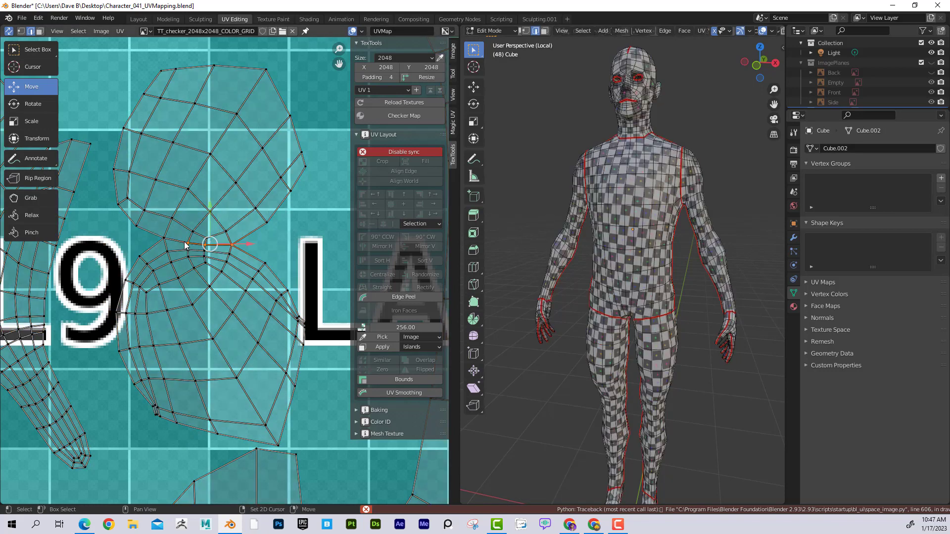
key(q)
click(521, 191)
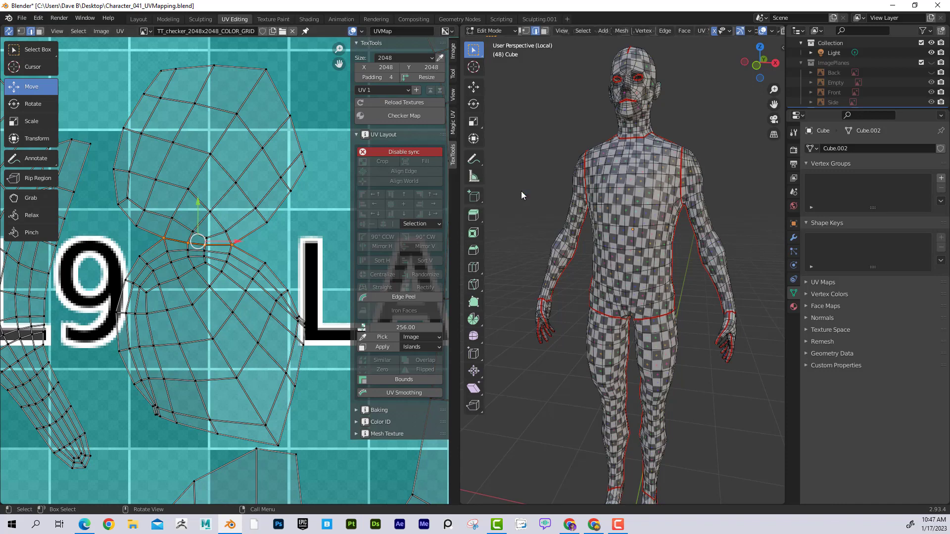
key(q)
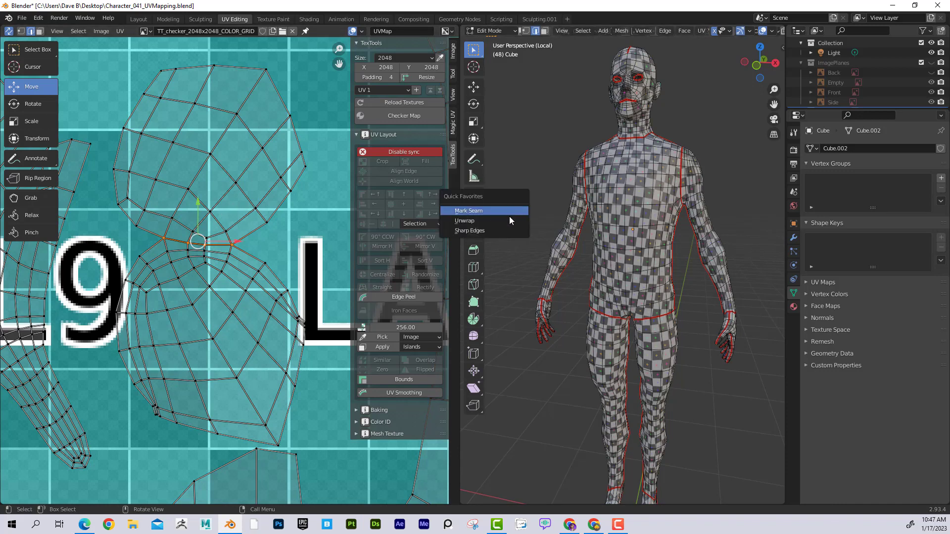
click(509, 218)
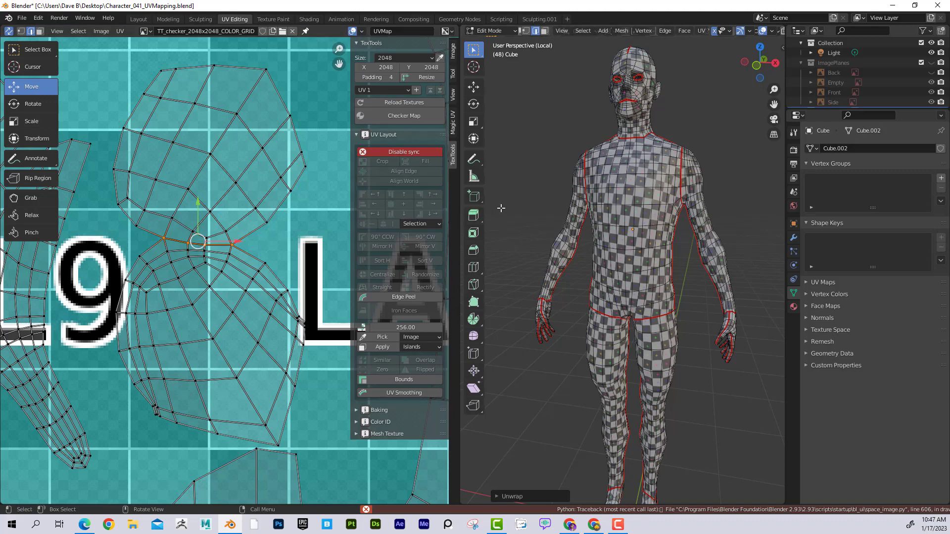
- Select all of the character's geometry and run Unwrap, applying the seam between the mouth-interior island's two halves
key(a)
key(q)
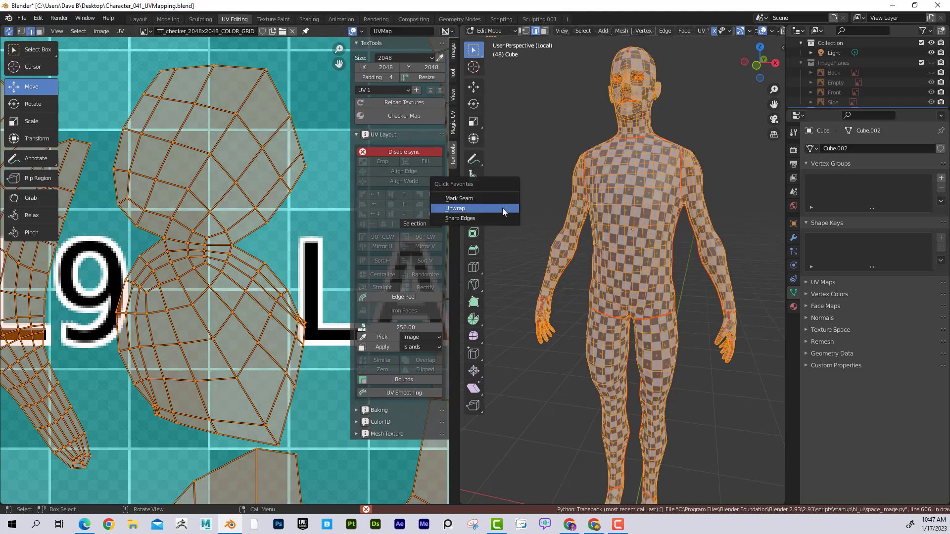
click(504, 212)
scroll(235, 234, down, 4)
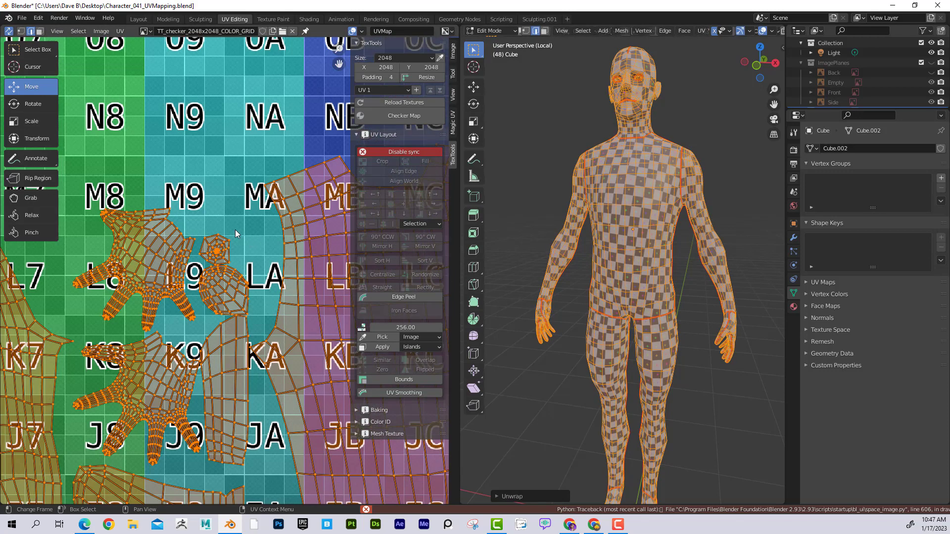
scroll(235, 234, down, 5)
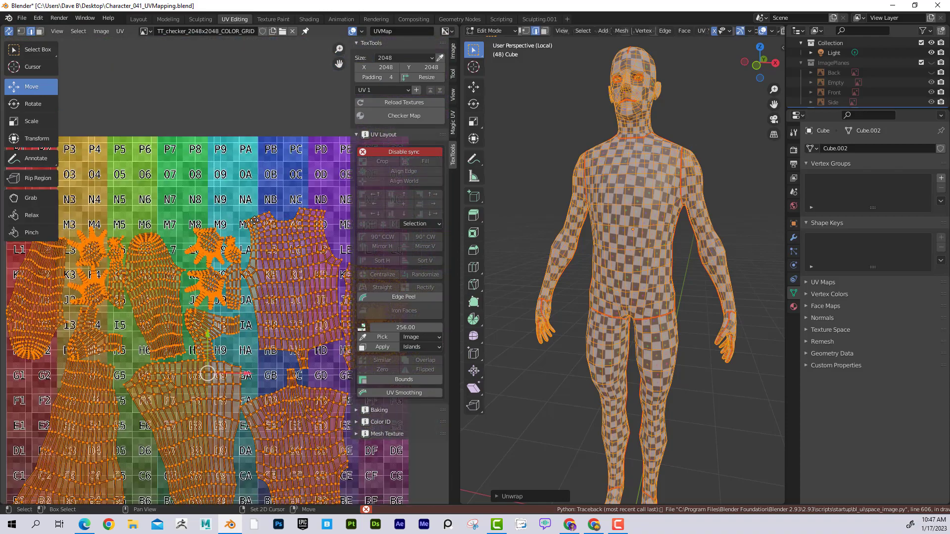
scroll(254, 214, down, 3)
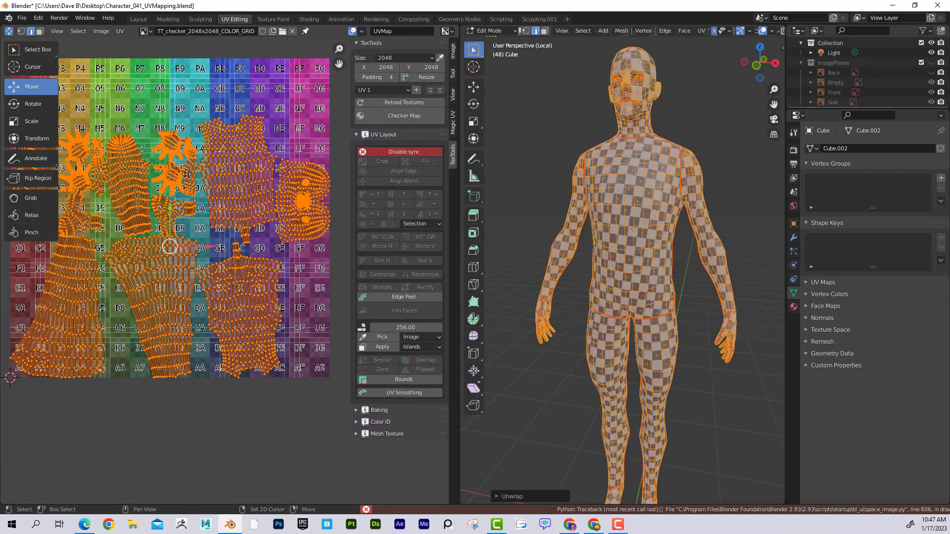
middle_drag(186, 174, 189, 218)
middle_drag(265, 233, 284, 224)
- Turn off UV sync selection, select all geometry, and move the head island to the empty area around grid cells P7 to N8
click(319, 233)
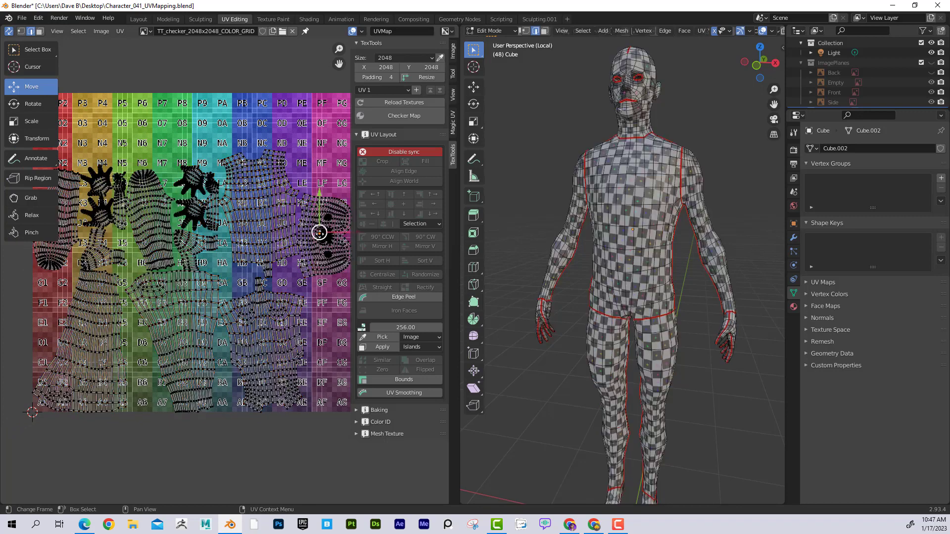
click(9, 31)
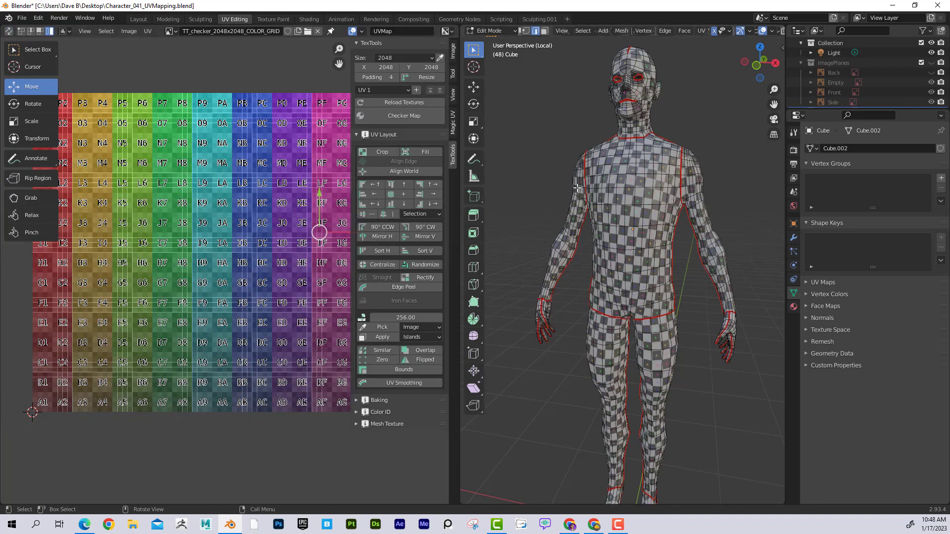
key(a)
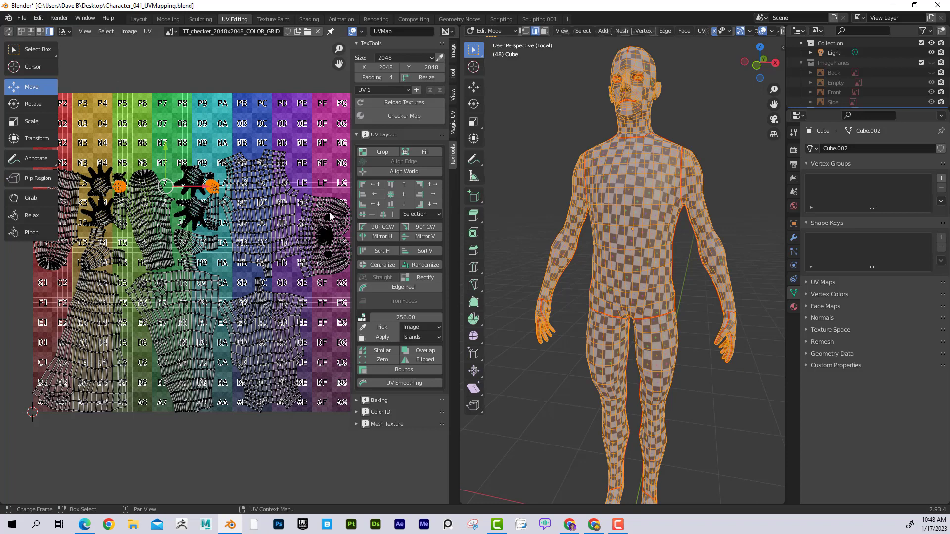
click(330, 217)
drag(323, 233, 172, 143)
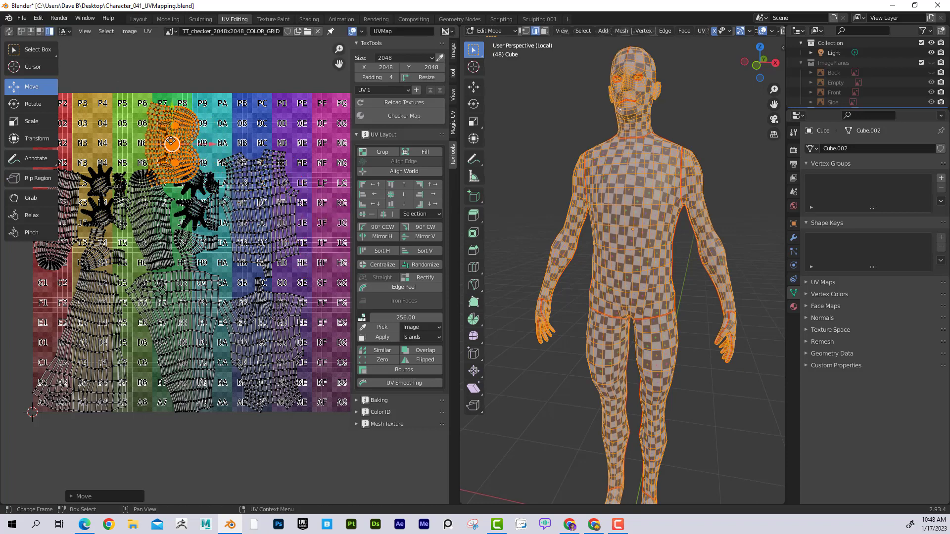
- Rotate the head island a quarter turn so the face stands upright, and place it across columns 5 to 8 near the grid's upper edge
click(20, 104)
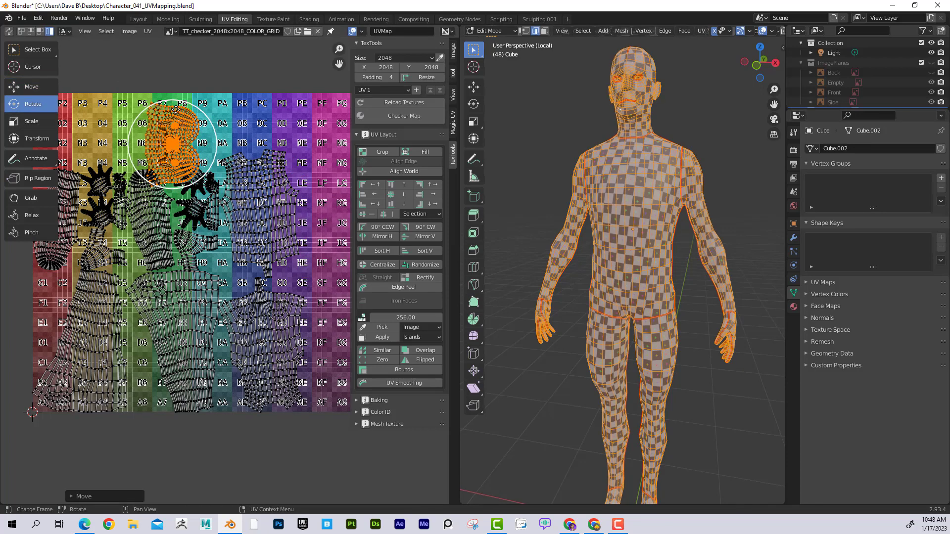
drag(179, 99, 113, 151)
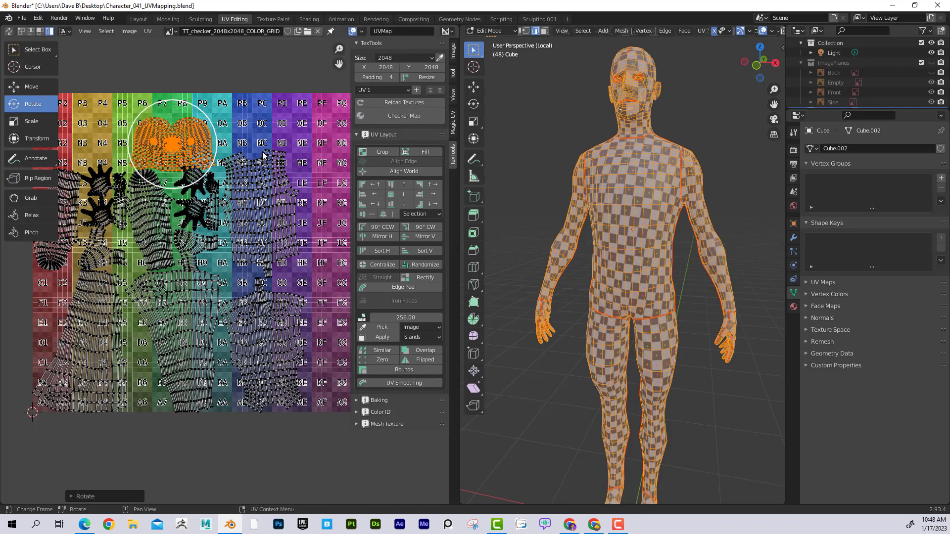
key(g)
click(233, 126)
scroll(288, 268, down, 1)
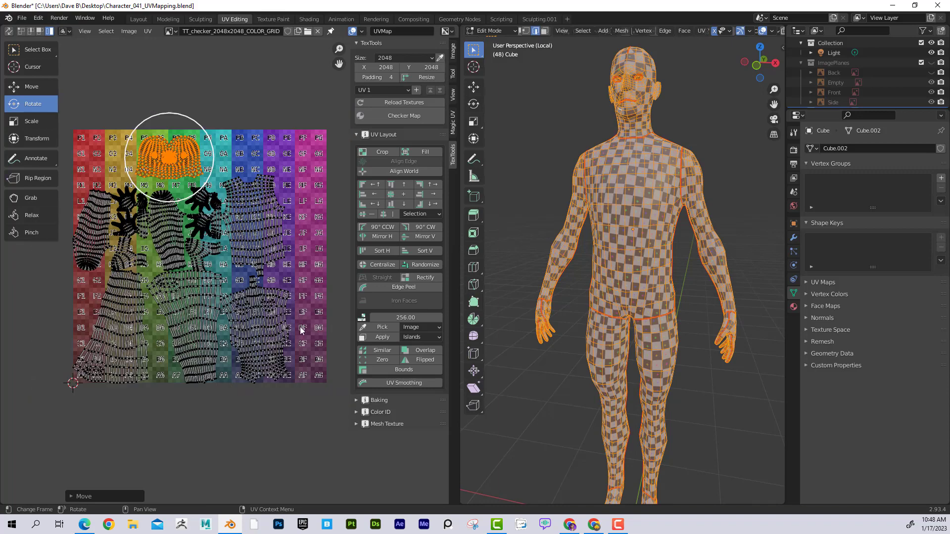
- Select both torso islands and move them together onto the purple columns of the grid
drag(300, 327, 254, 246)
key(g)
click(281, 248)
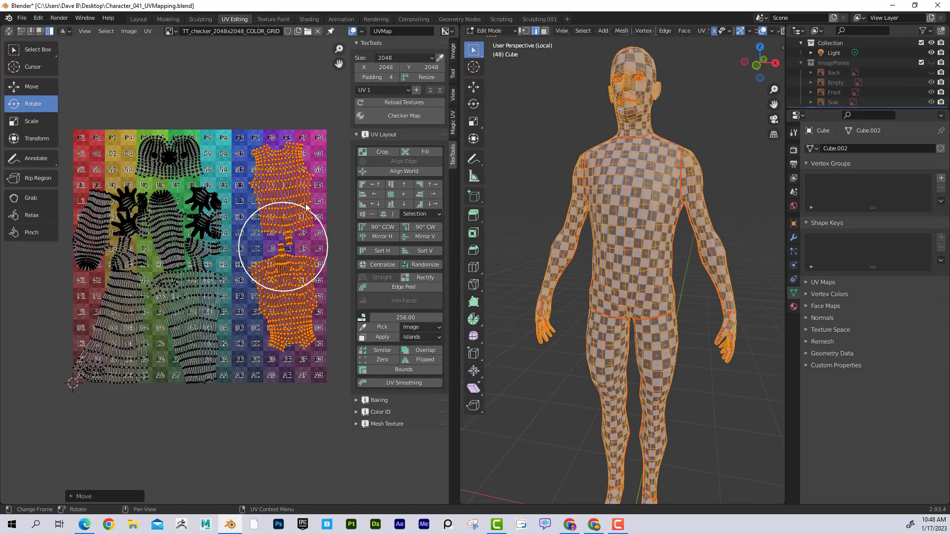
- Rotate both torso islands until they stand straight, reposition them, and scale them up slightly within the grid
key(r)
key(o)
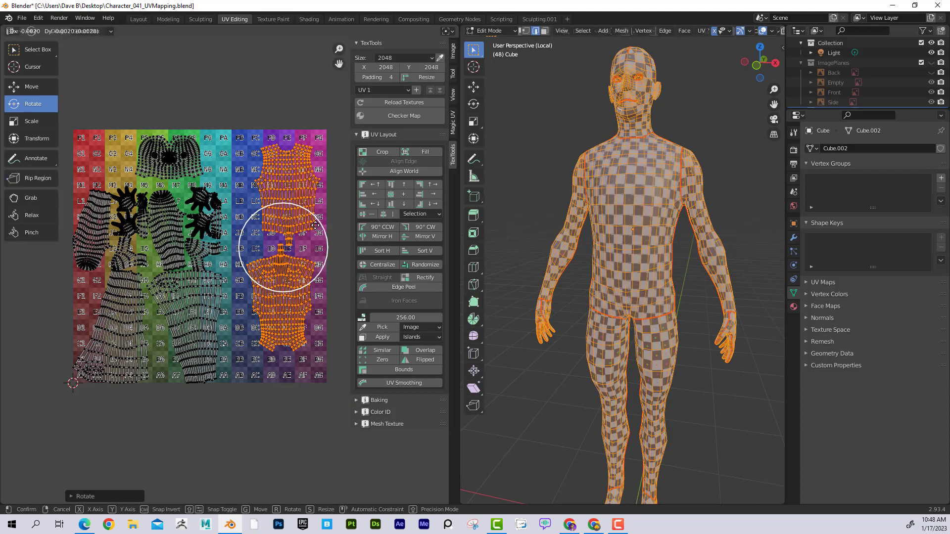
click(317, 229)
key(s)
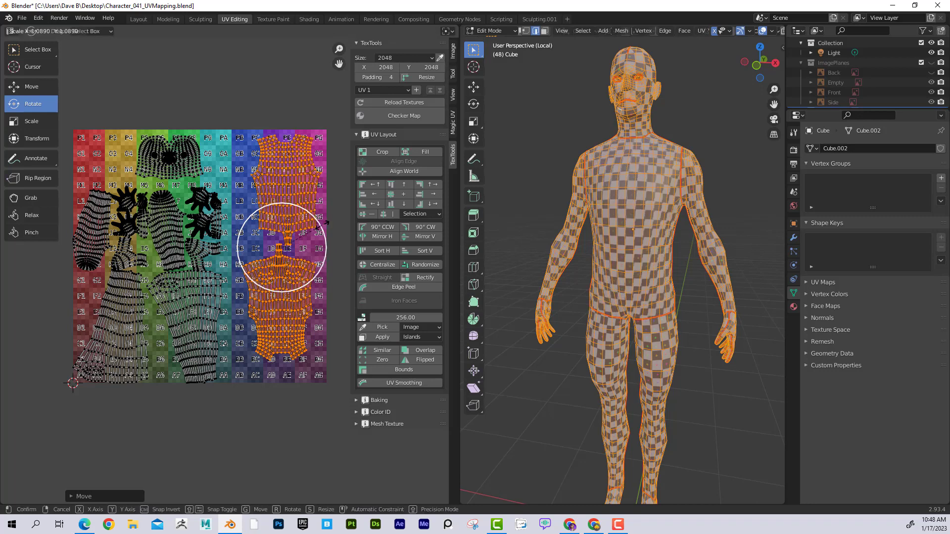
click(316, 246)
- Turn the lower torso island about 180 degrees so its neck points down, and align it beneath the upper torso island
click(302, 283)
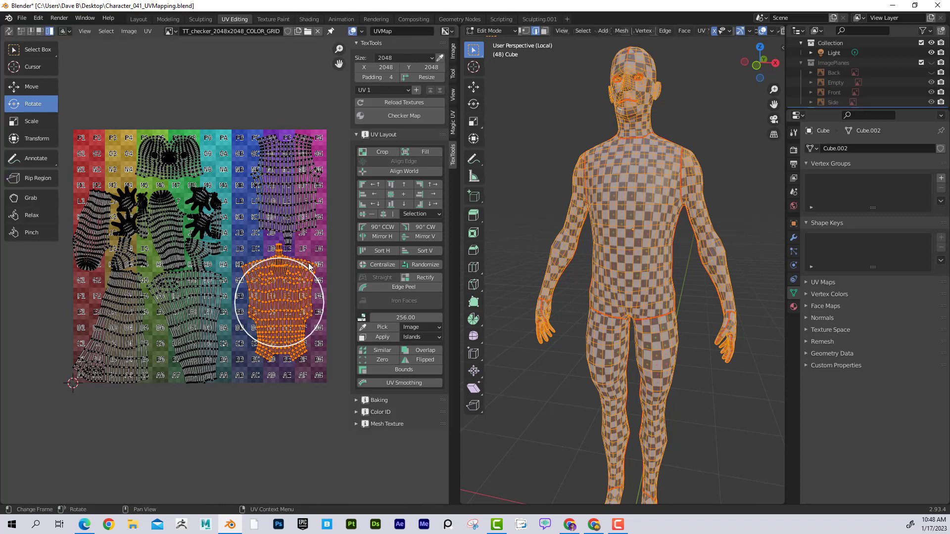
key(r)
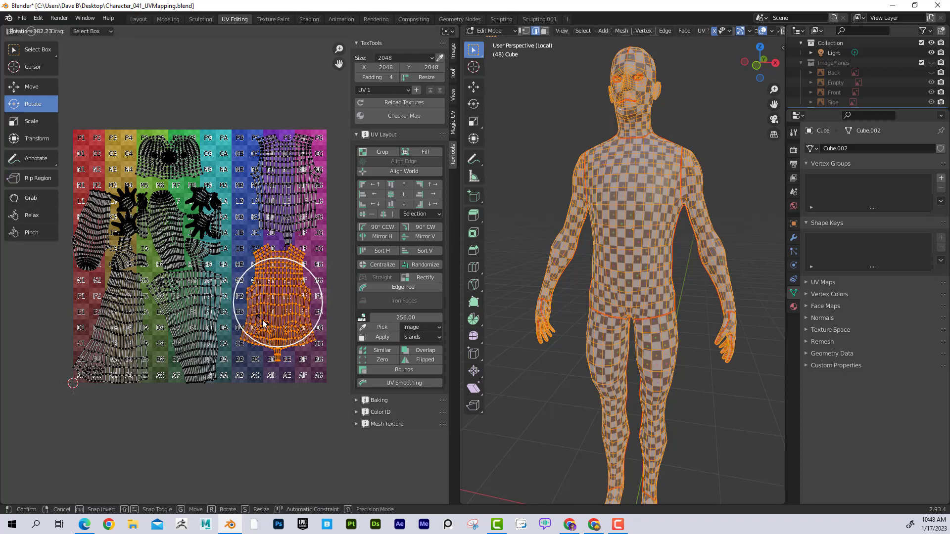
click(263, 322)
key(w)
key(r)
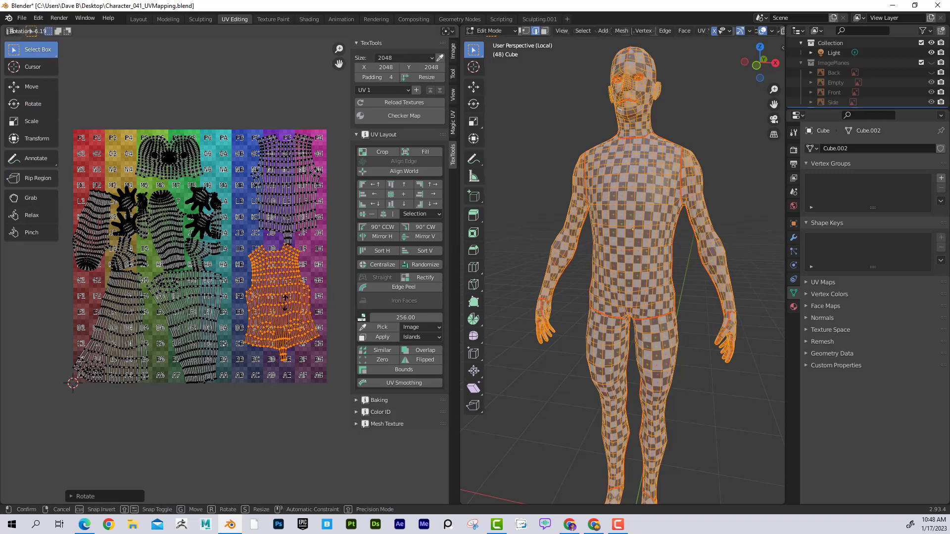
click(307, 312)
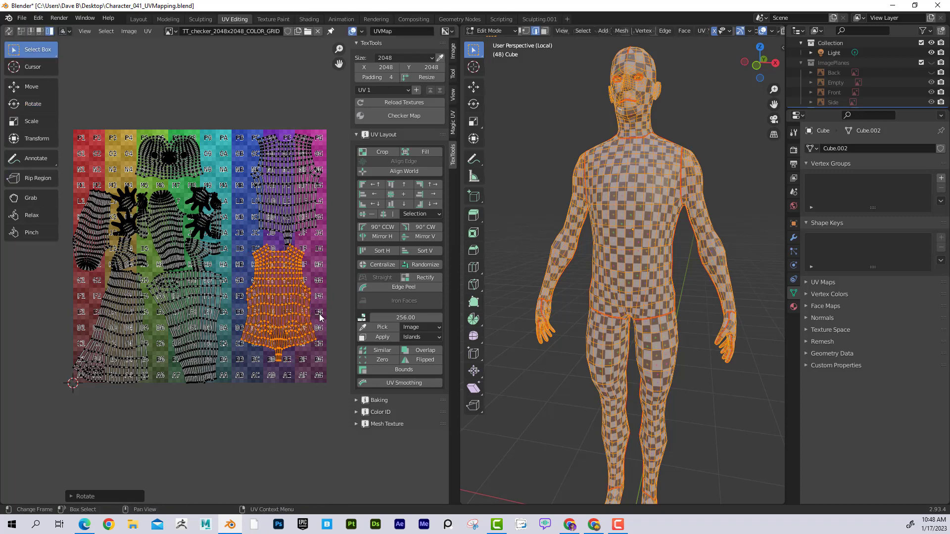
key(g)
click(328, 316)
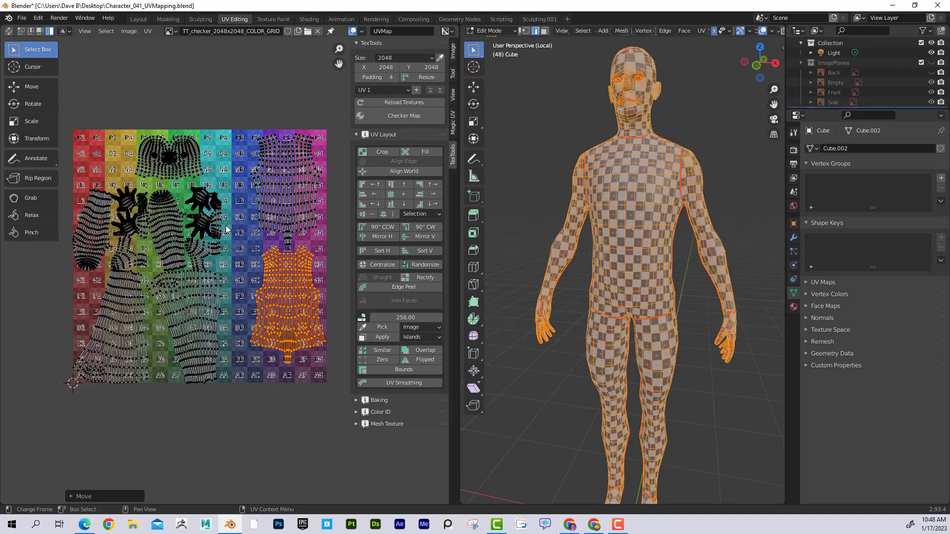
- Select the small two-part islands beside the hands near L5 and L9, rotate them together, and move them up to row P
scroll(226, 229, up, 3)
click(208, 196)
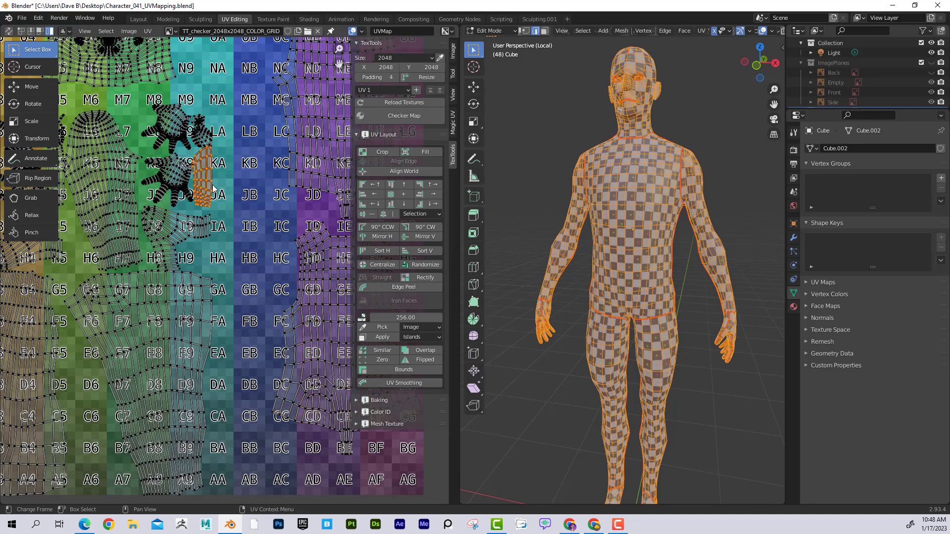
middle_drag(207, 196, 262, 220)
click(257, 164)
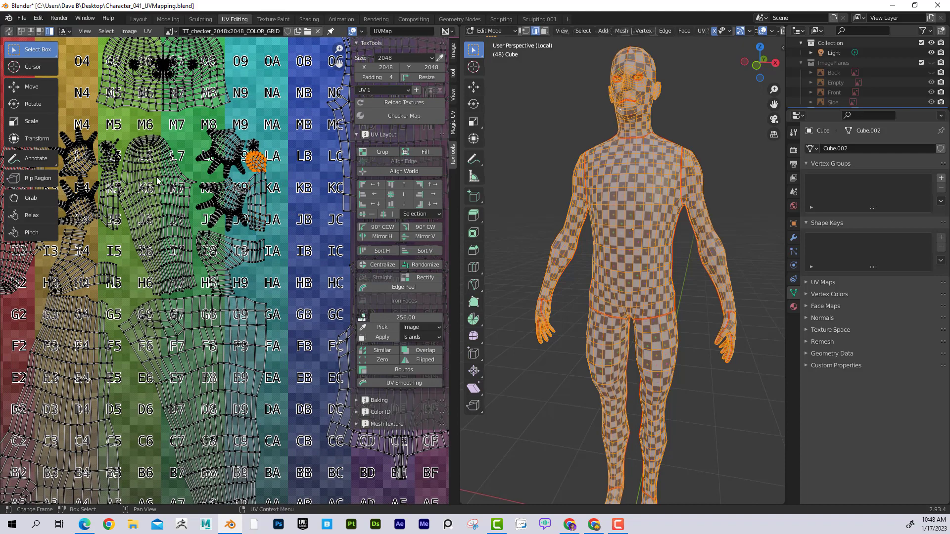
click(106, 153)
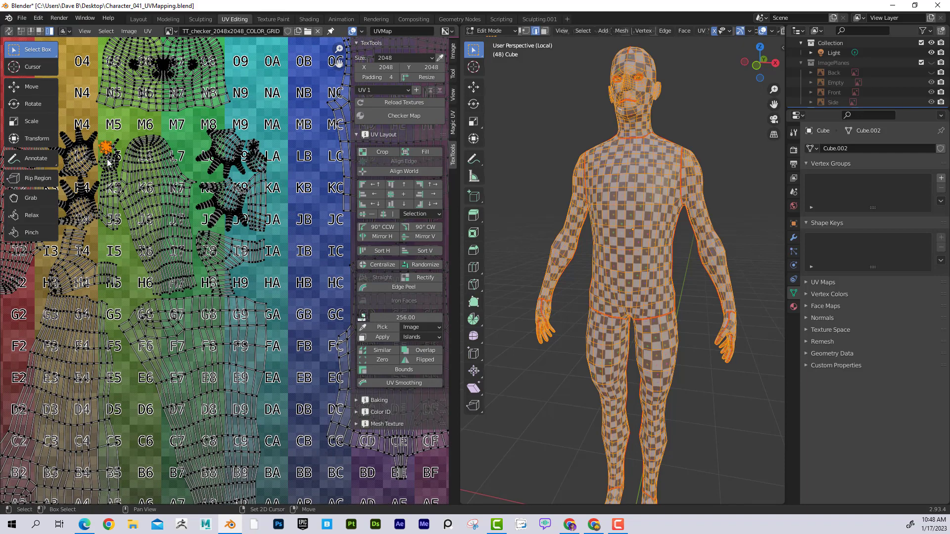
shift+click(254, 161)
scroll(258, 159, down, 3)
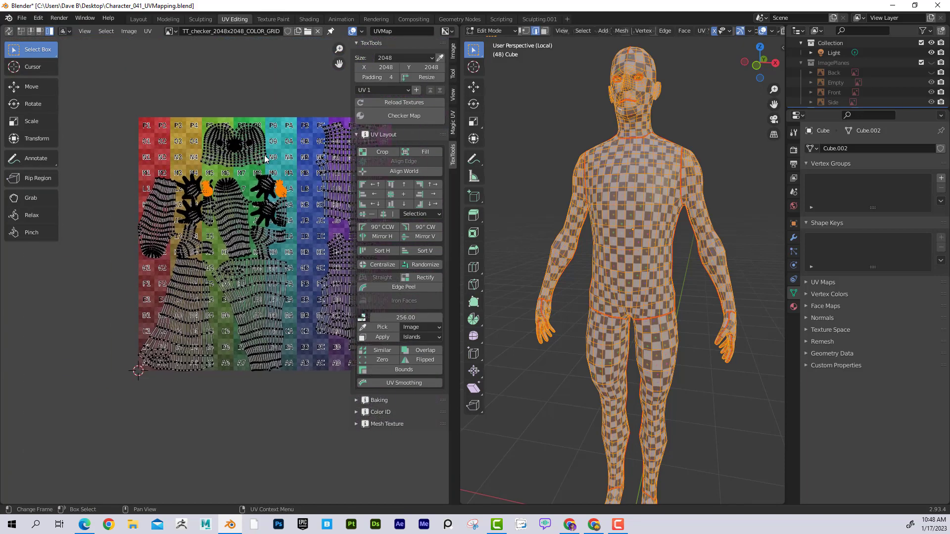
key(r)
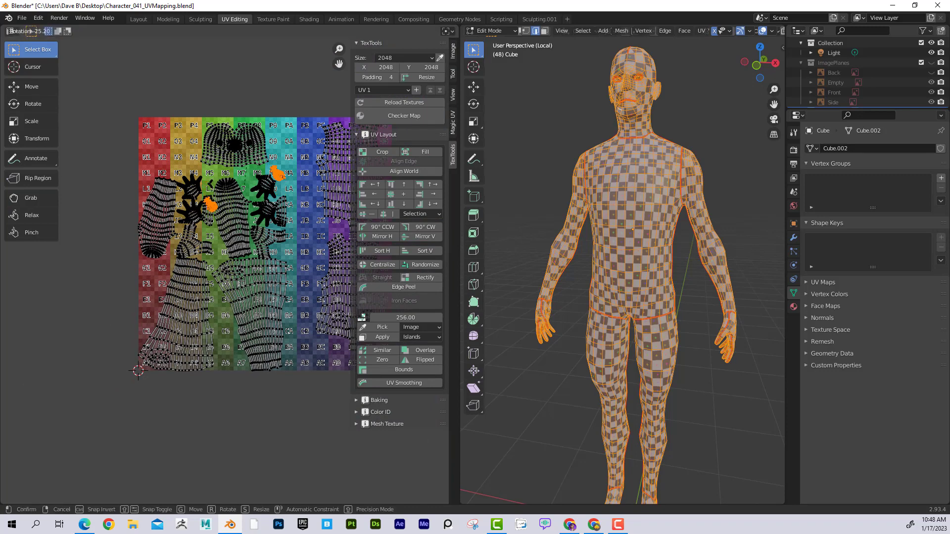
click(265, 155)
key(g)
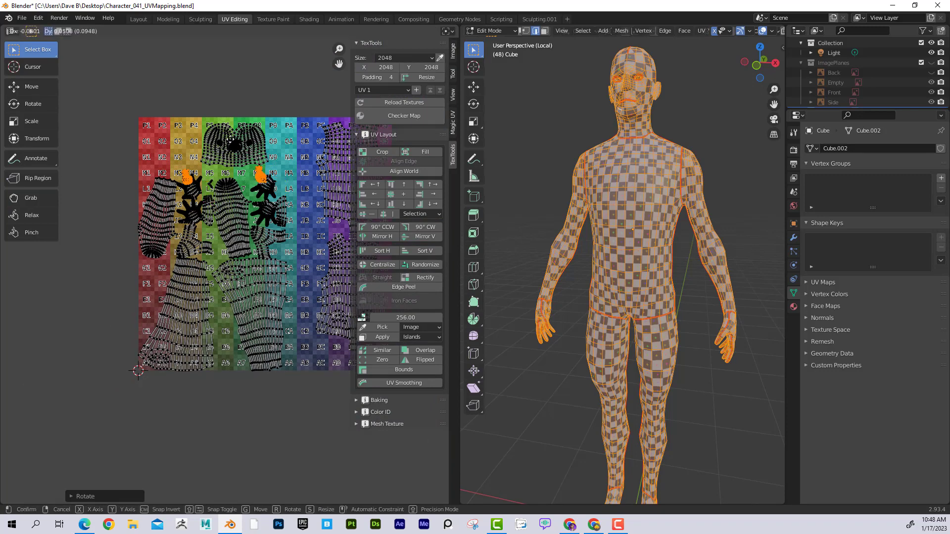
click(198, 99)
- Select both parts of the small island pair overlapping the head near P5 and move them to O1, beneath the matching pair
scroll(209, 115, up, 4)
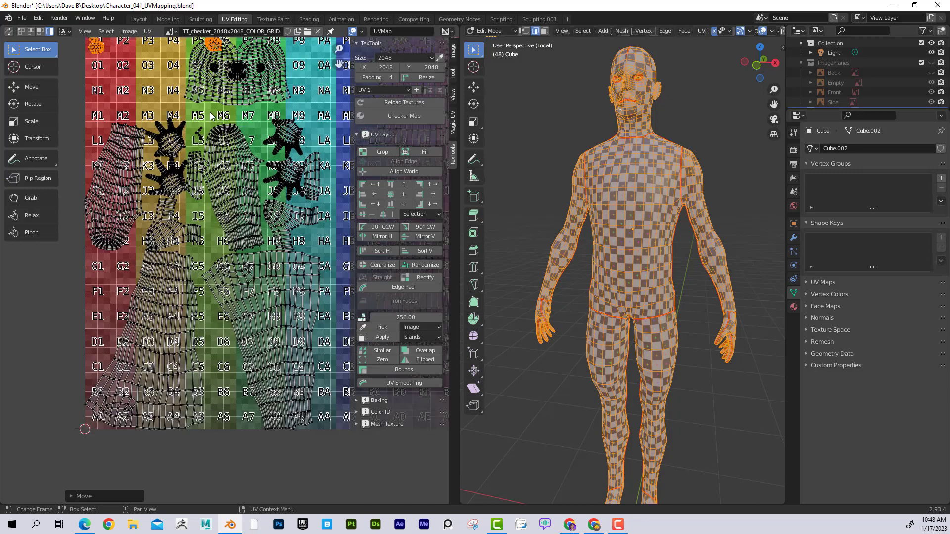
middle_drag(215, 92, 229, 172)
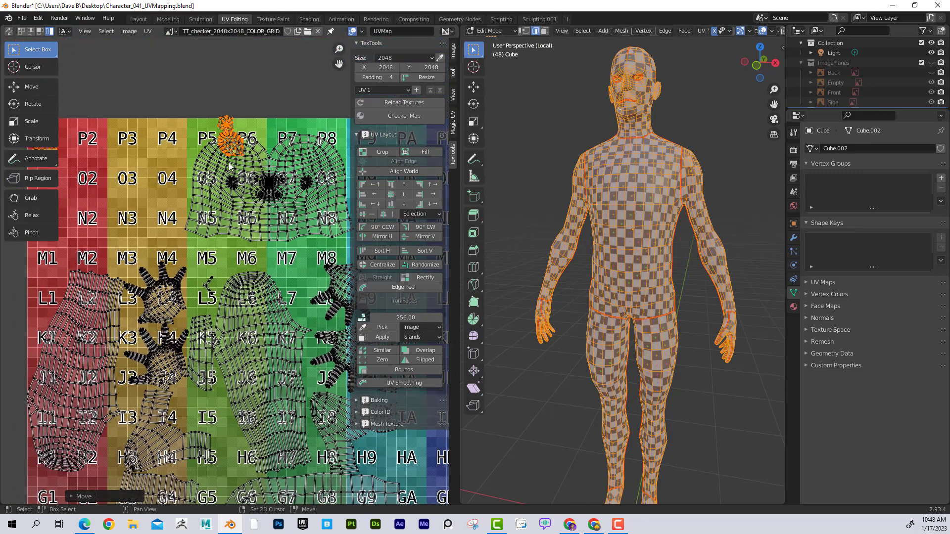
click(232, 145)
click(225, 126)
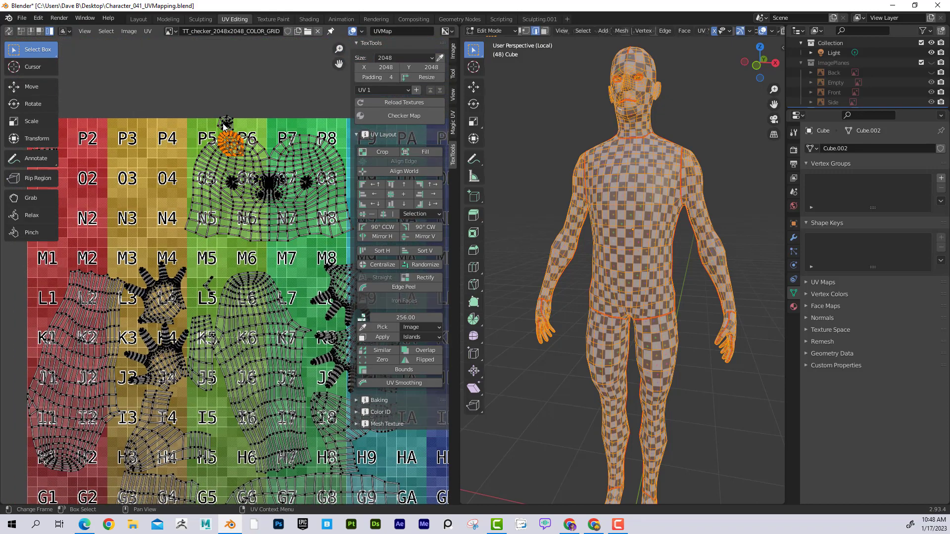
scroll(180, 155, down, 2)
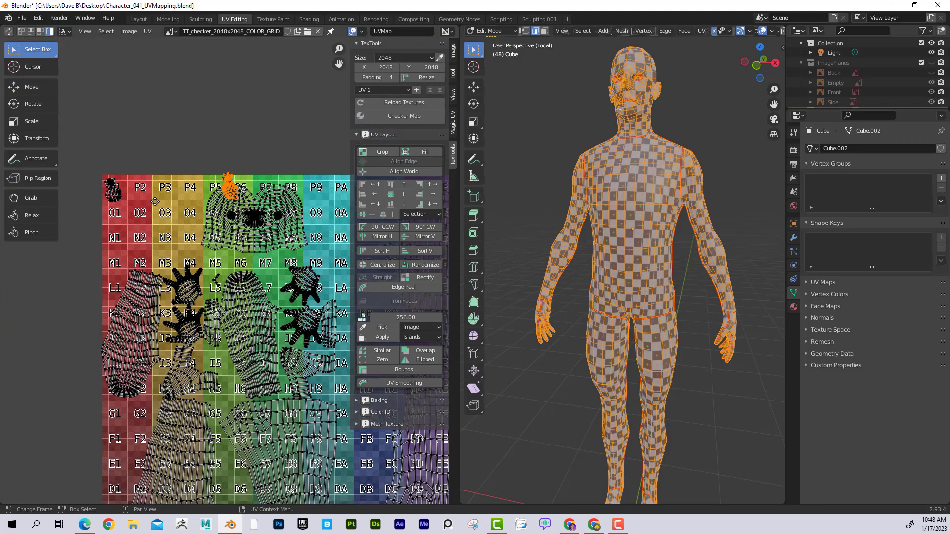
key(g)
click(69, 223)
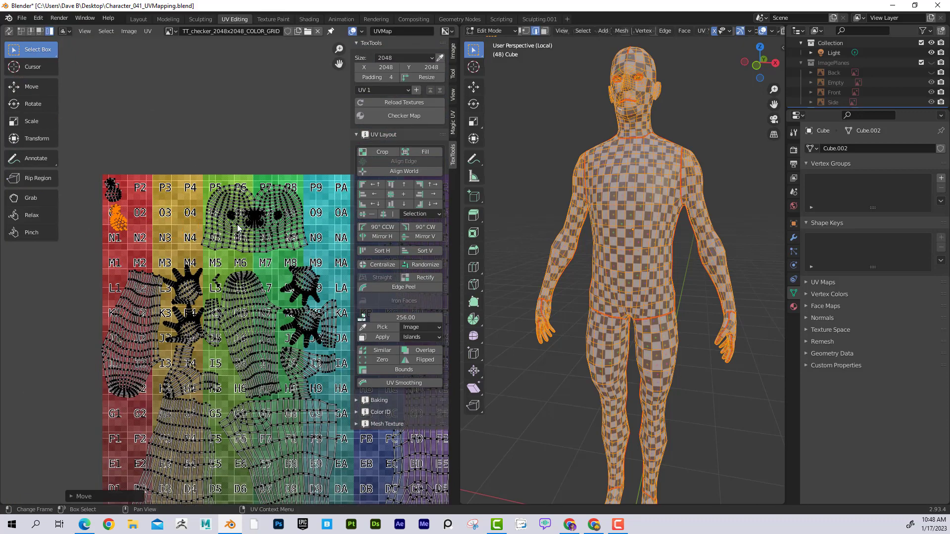
- Select the head island and scale it up to fill the free space above the limb islands
click(238, 228)
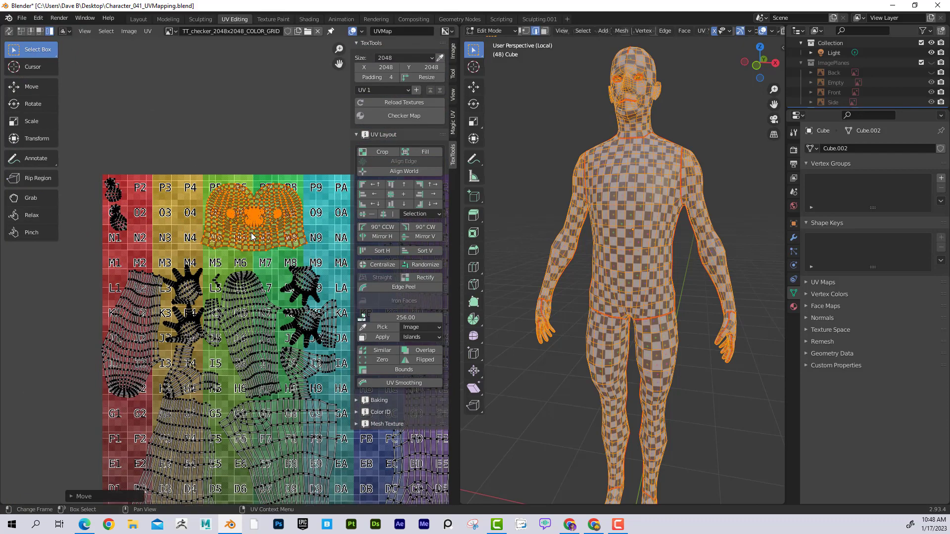
scroll(240, 213, down, 2)
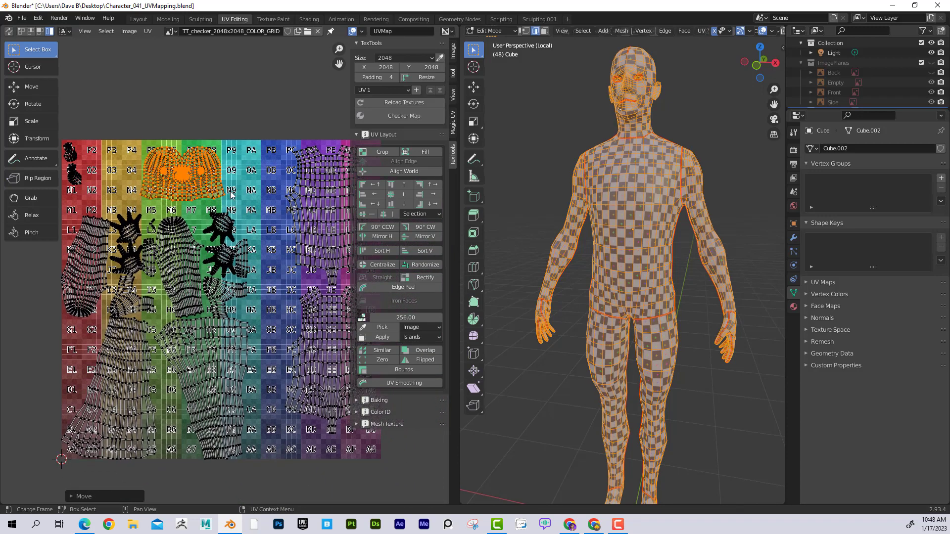
key(s)
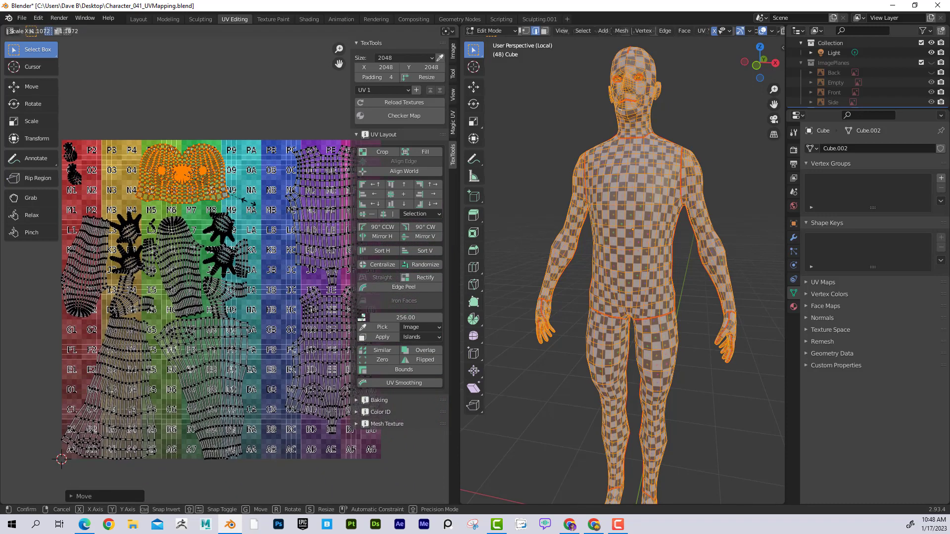
click(256, 207)
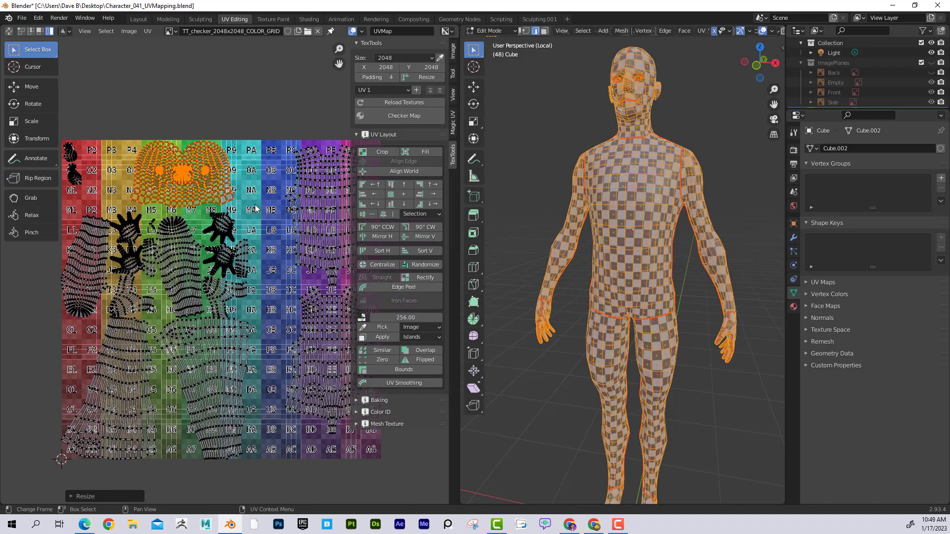
- Select both torso islands and scale them up together to use the free space beside the head and limb islands
click(245, 266)
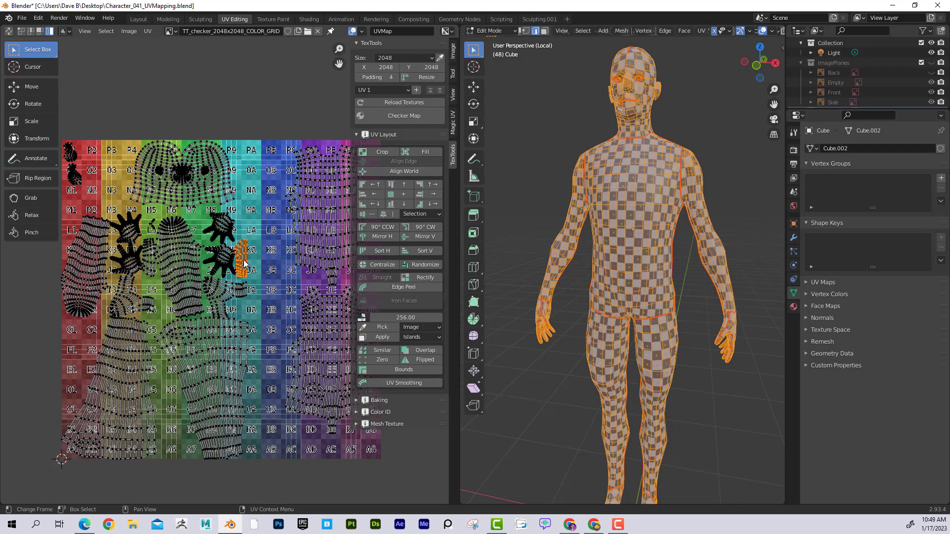
scroll(256, 271, down, 2)
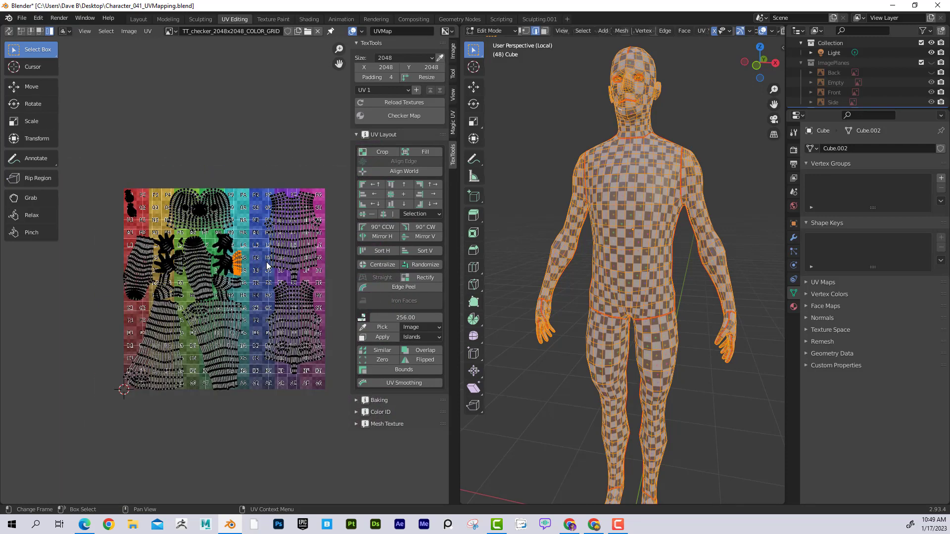
drag(313, 369, 289, 253)
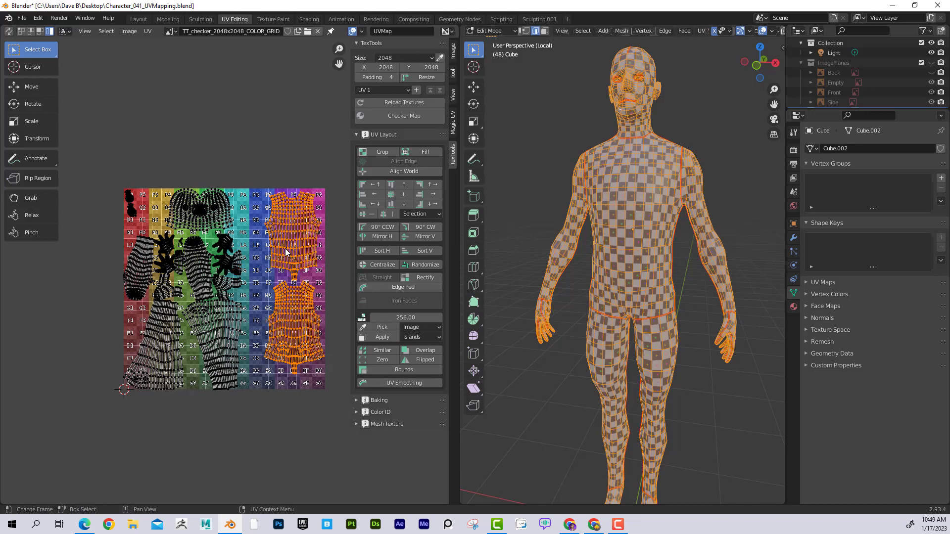
key(s)
click(289, 247)
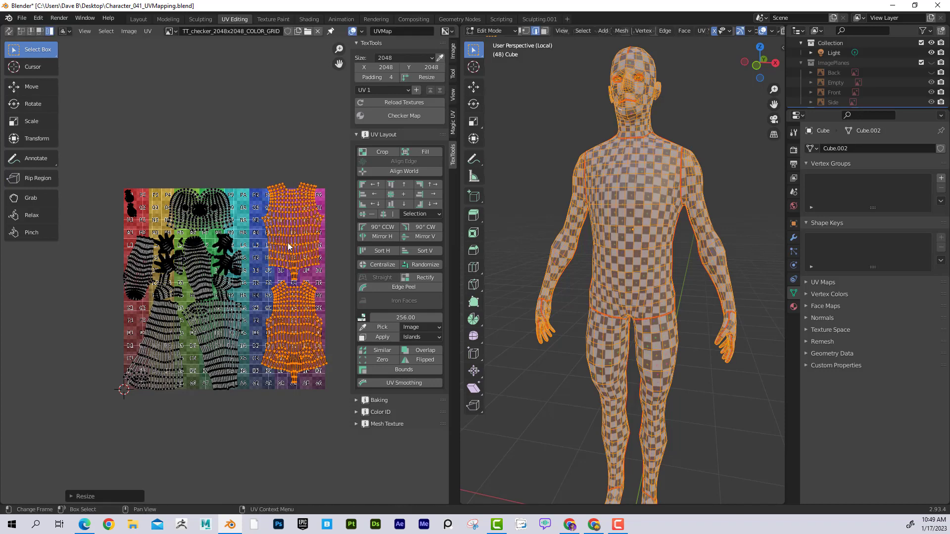
- Move the two torso islands together toward the blue columns and scale them down slightly to fit inside the UV grid
key(g)
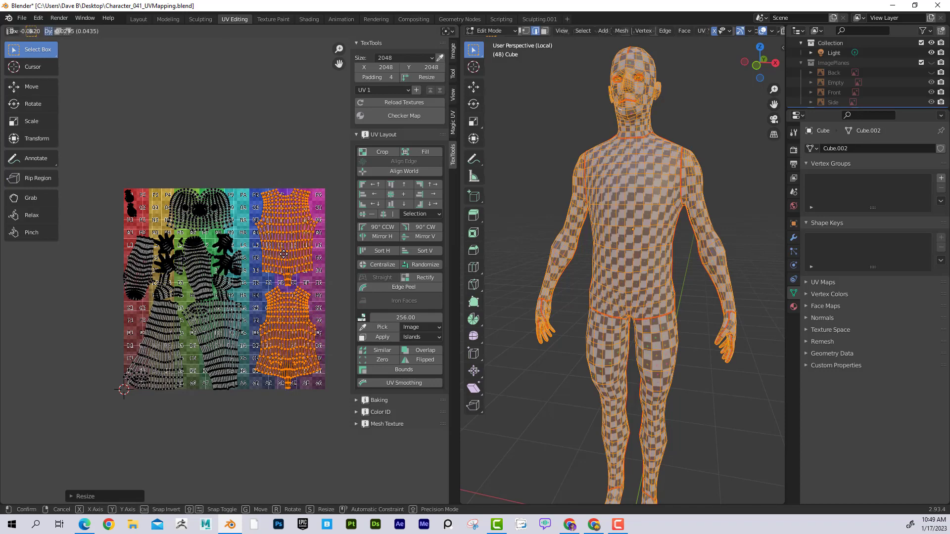
click(288, 259)
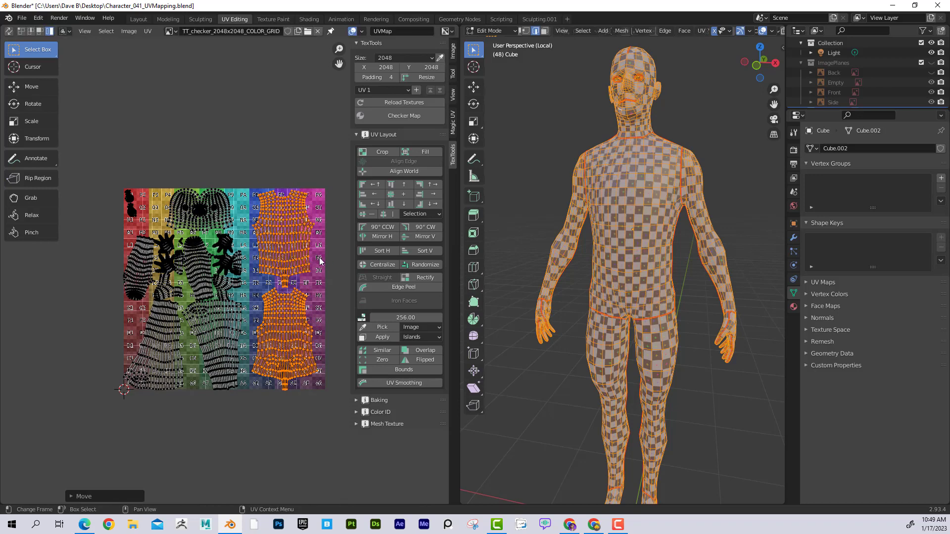
key(s)
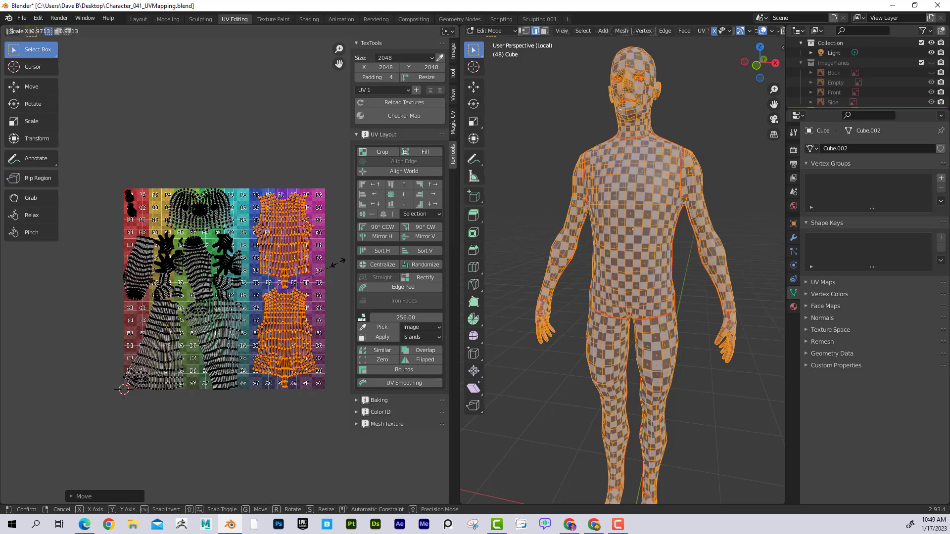
click(338, 263)
- Select only the upper torso island and hide the UV editor's sidebar to expose the whole layout
click(296, 204)
scroll(277, 162, up, 1)
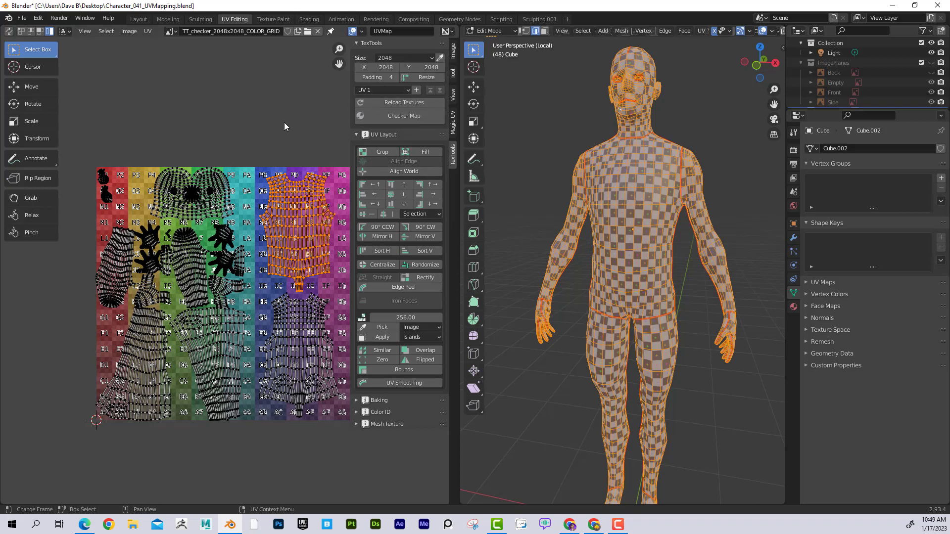
key(n)
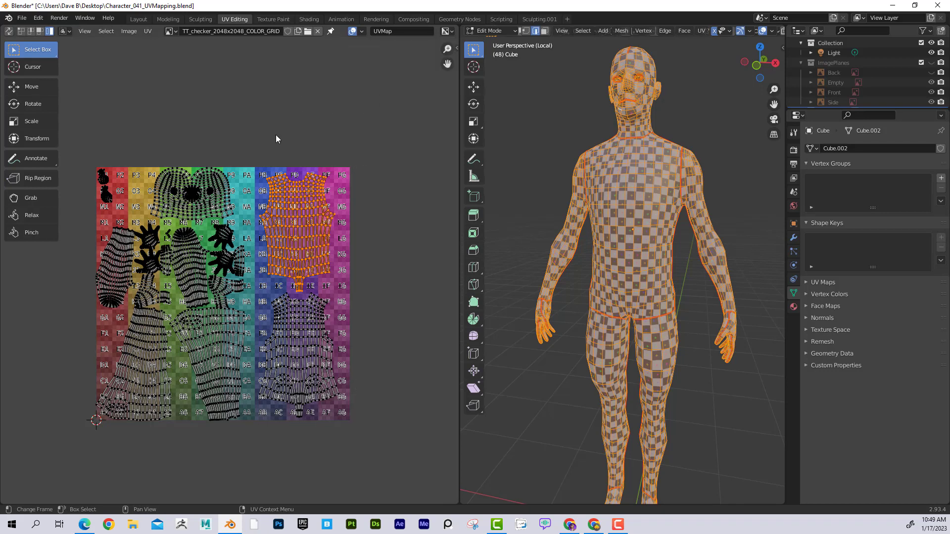
scroll(275, 135, up, 3)
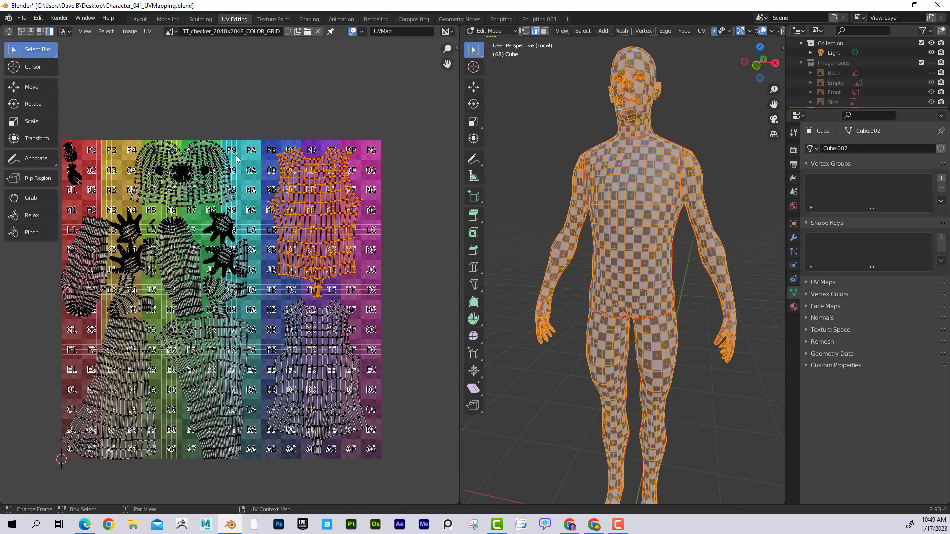
scroll(268, 136, down, 1)
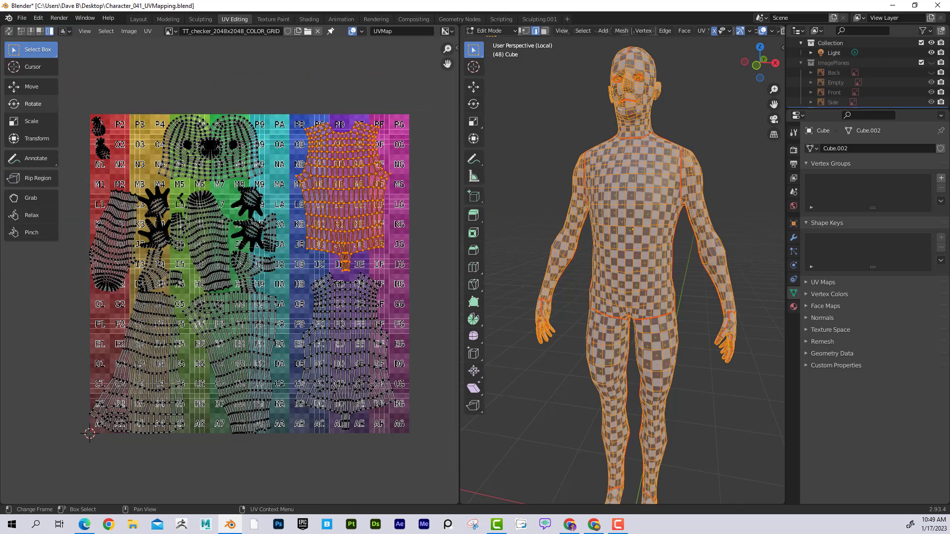